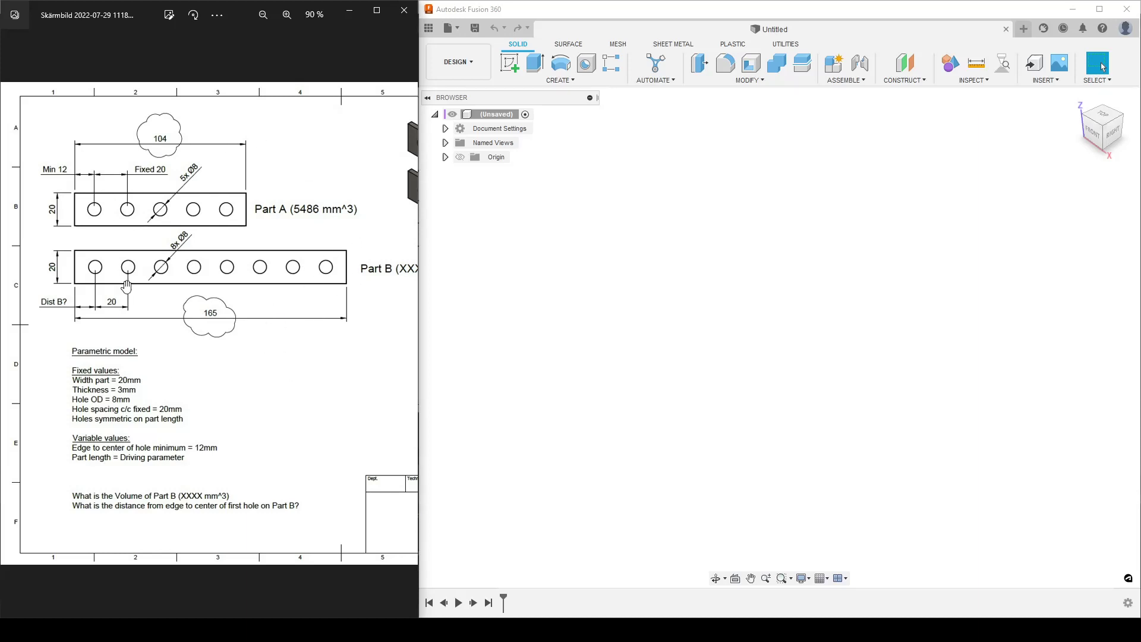
Add a user parameter named PartLength with unit mm and an expression of 104 mm
scroll(166, 235, "up", 3)
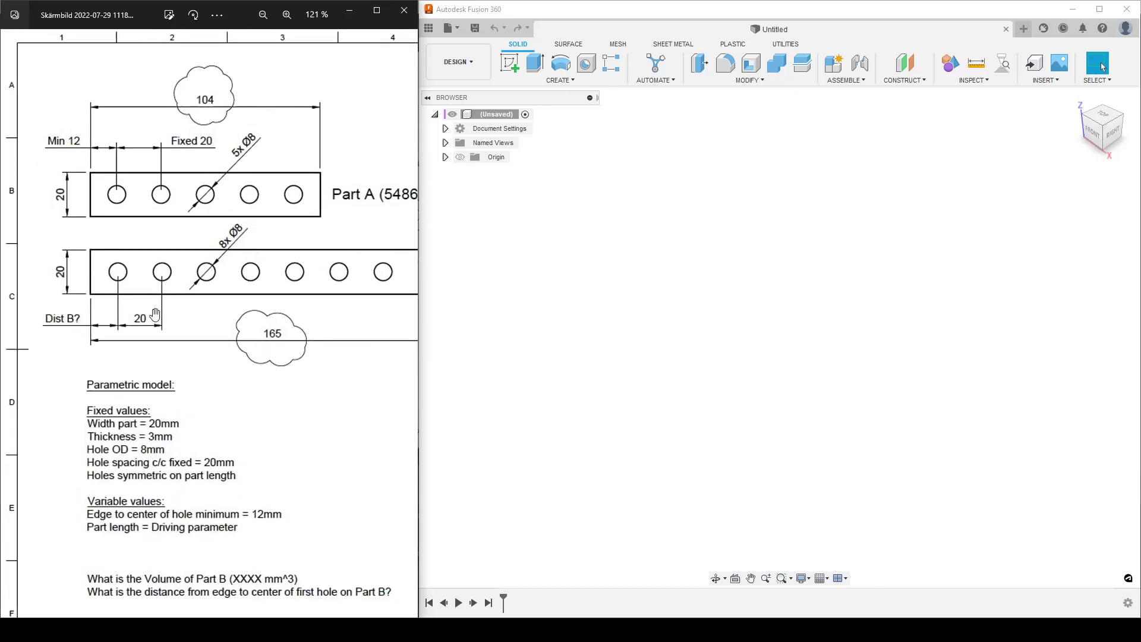
left_click(750, 80)
left_click(719, 347)
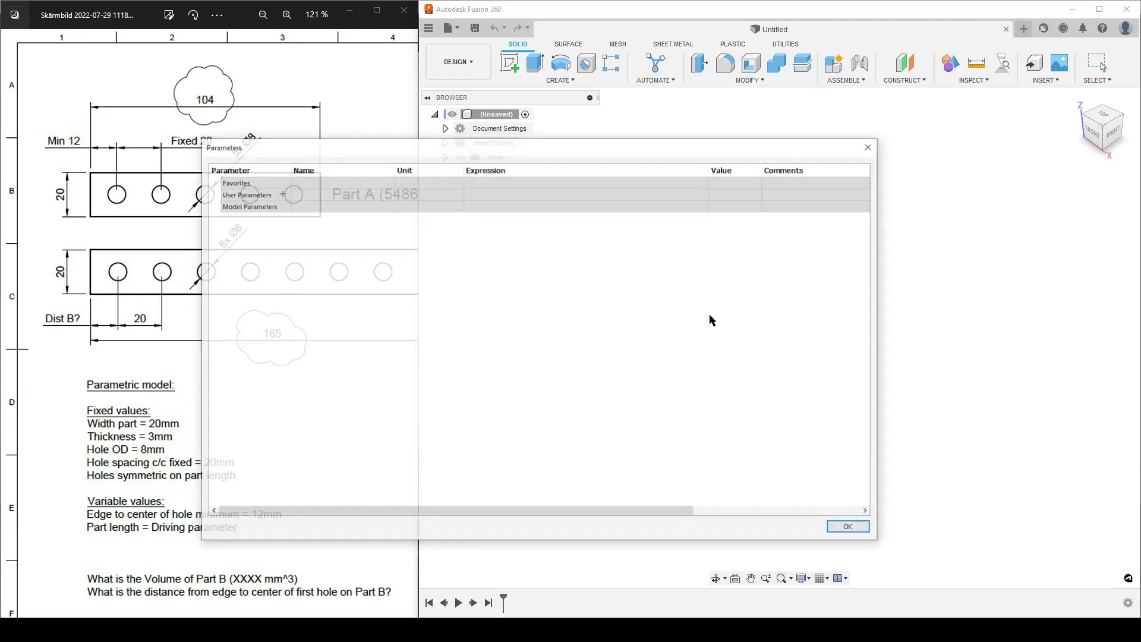
left_click_drag(524, 173, 853, 145)
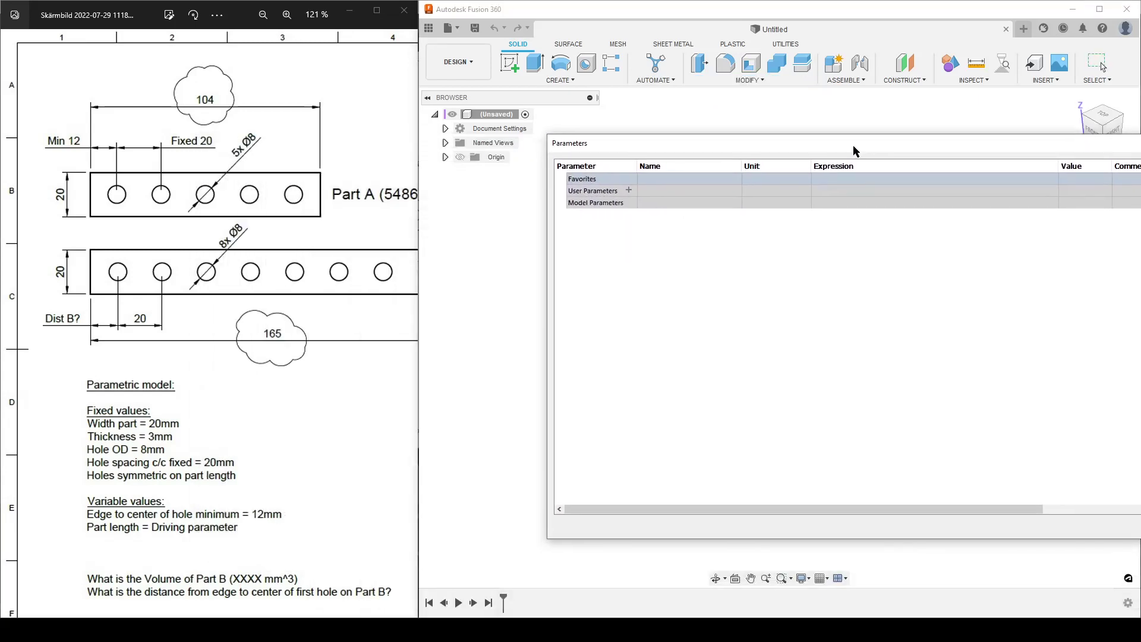
left_click(628, 190)
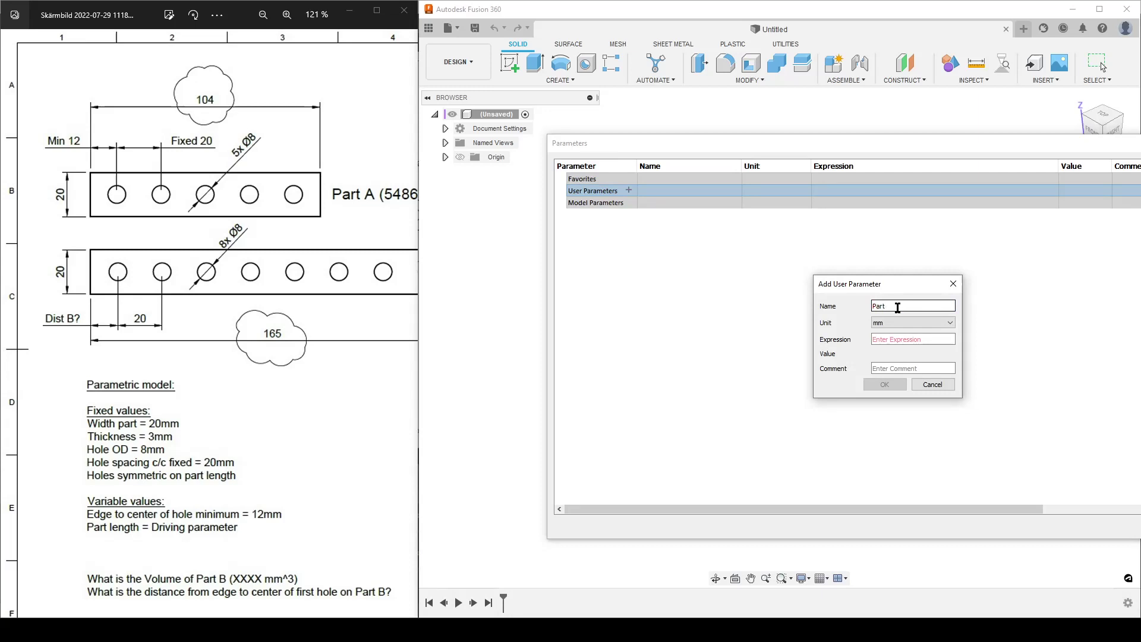
key("Tab")
type("10")
key("Return")
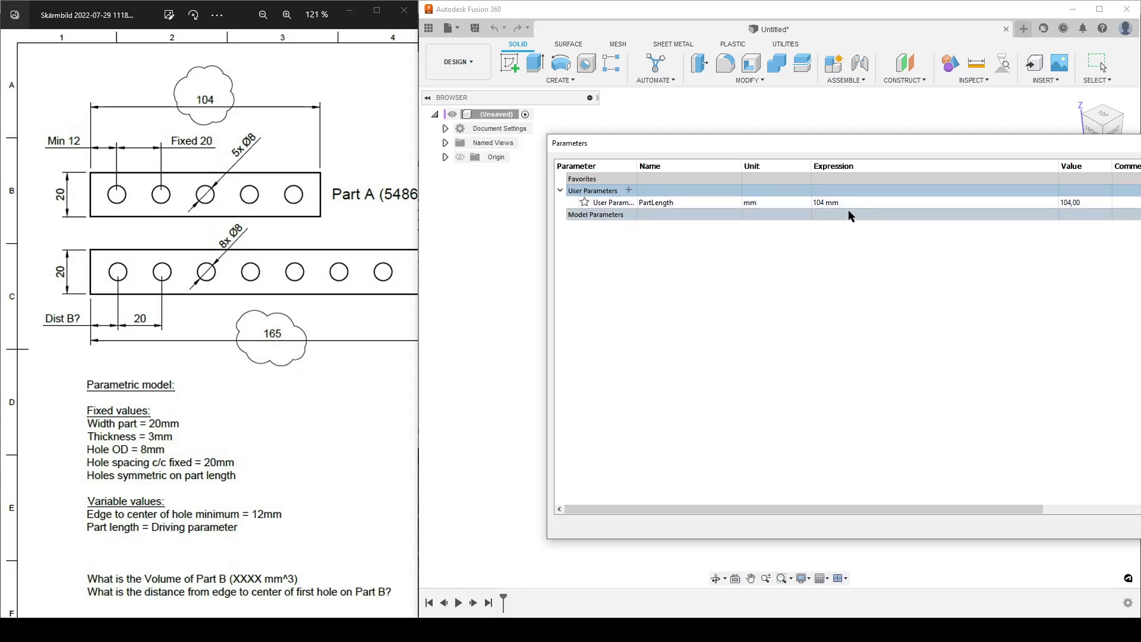
Add a user parameter named PartWidth with an expression of 20 mm
left_click(628, 190)
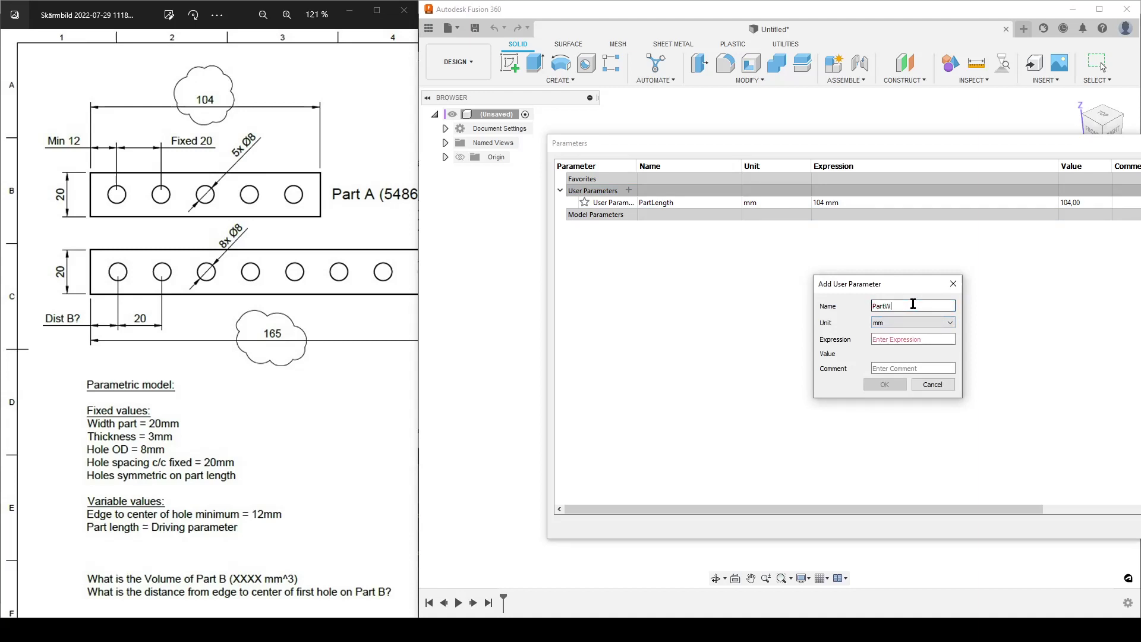
key("Tab")
key("Tab")
type("20")
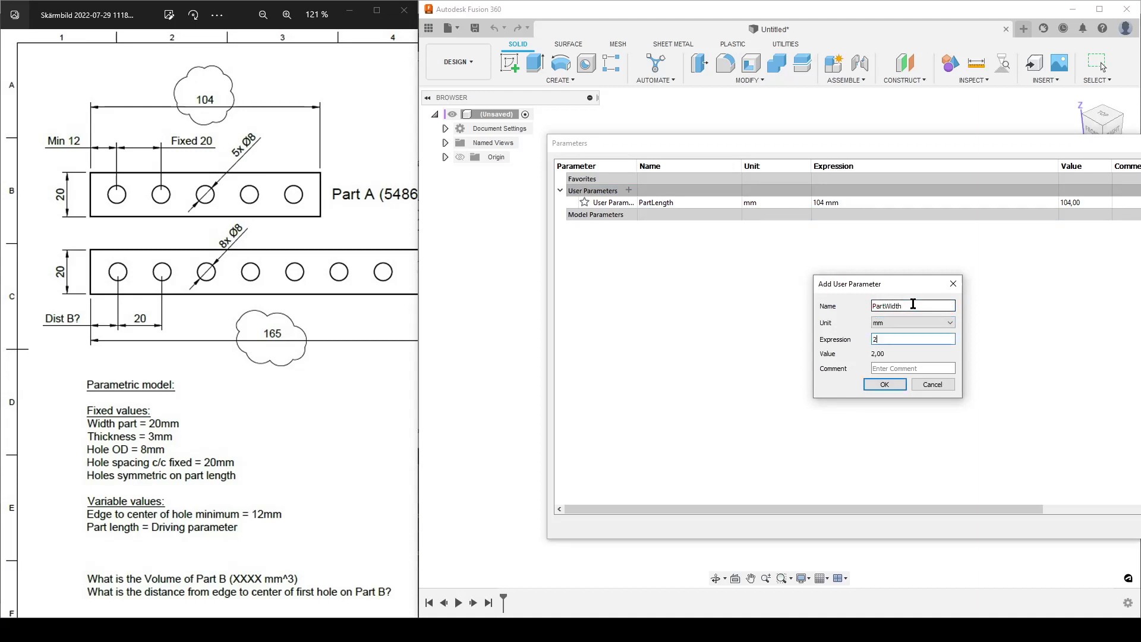
key("Return")
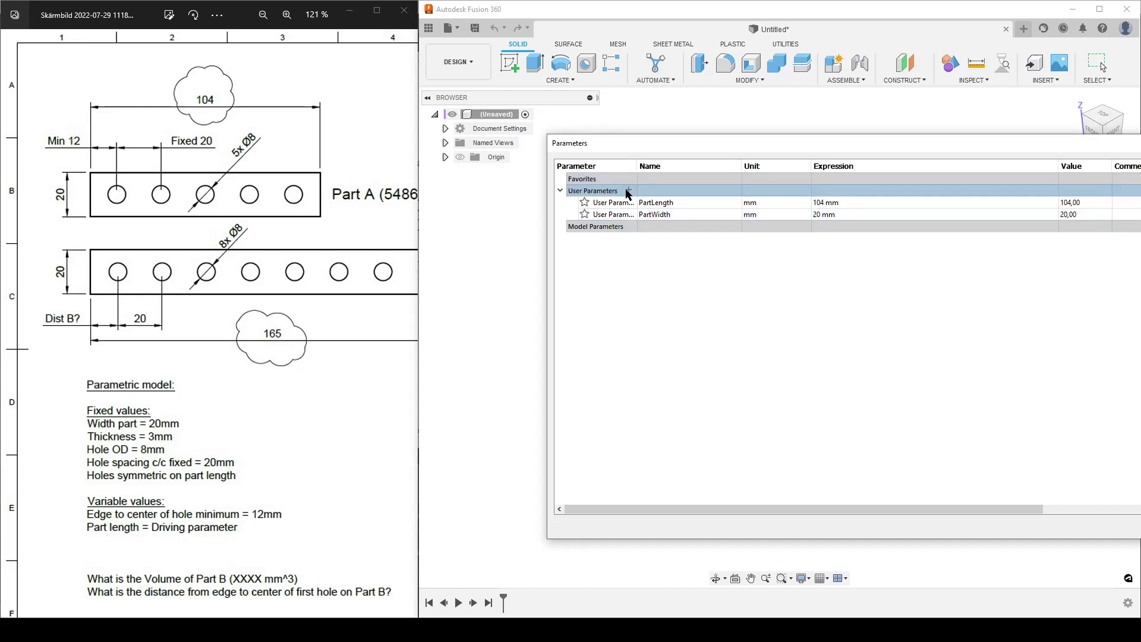
Add a user parameter named PartThickness with an expression of 3 mm
left_click(629, 190)
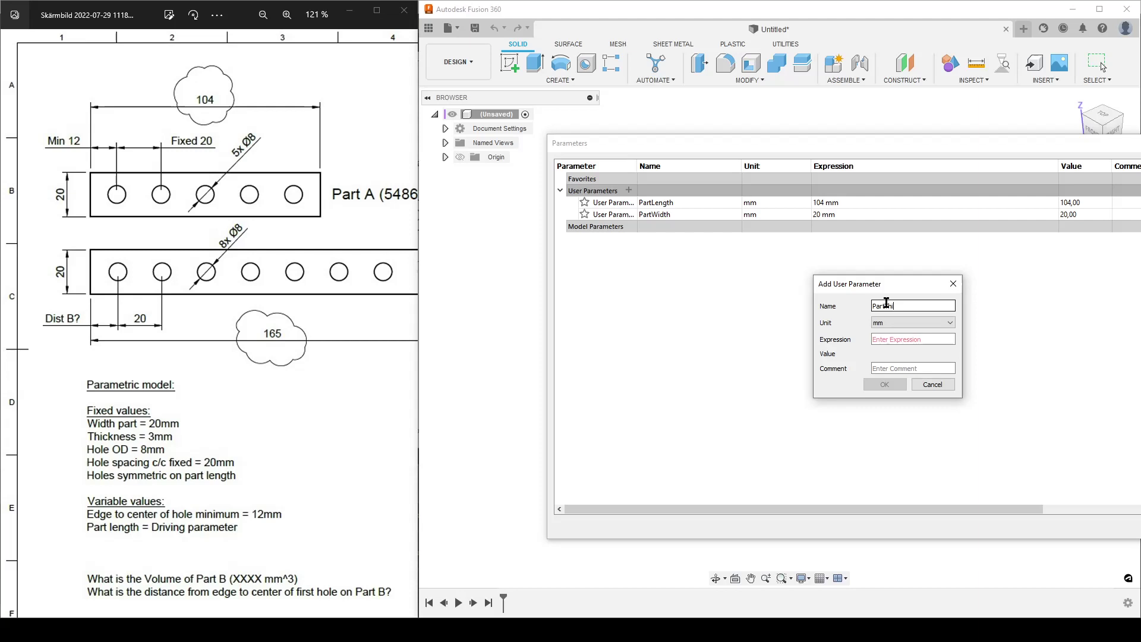
type("PartThickness")
key("Tab")
key("Tab")
type("3")
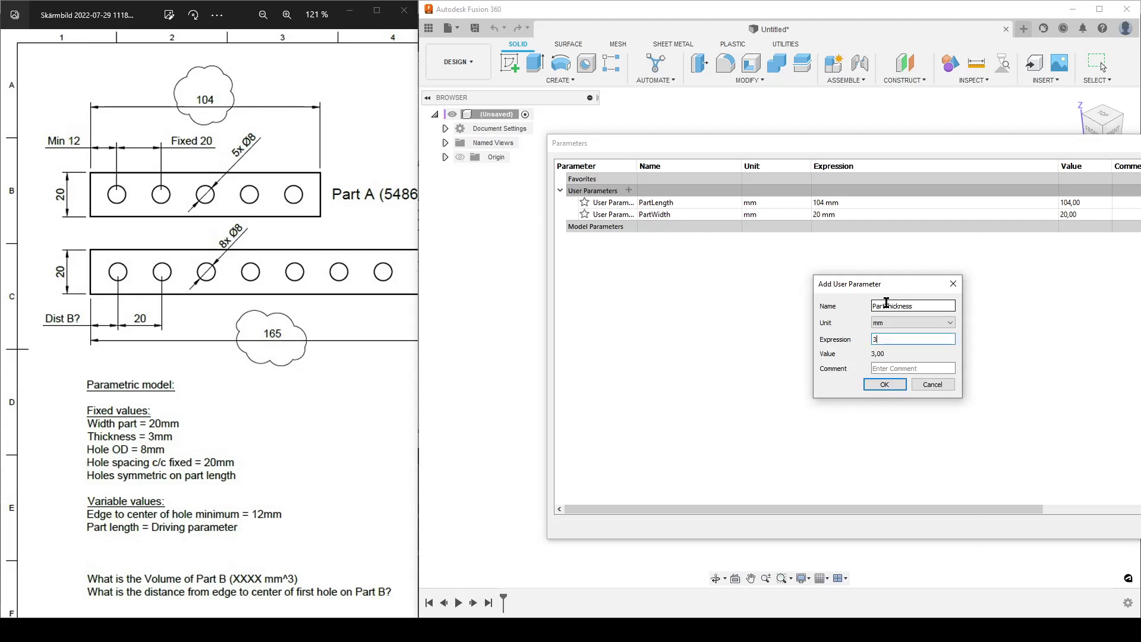
key("Return")
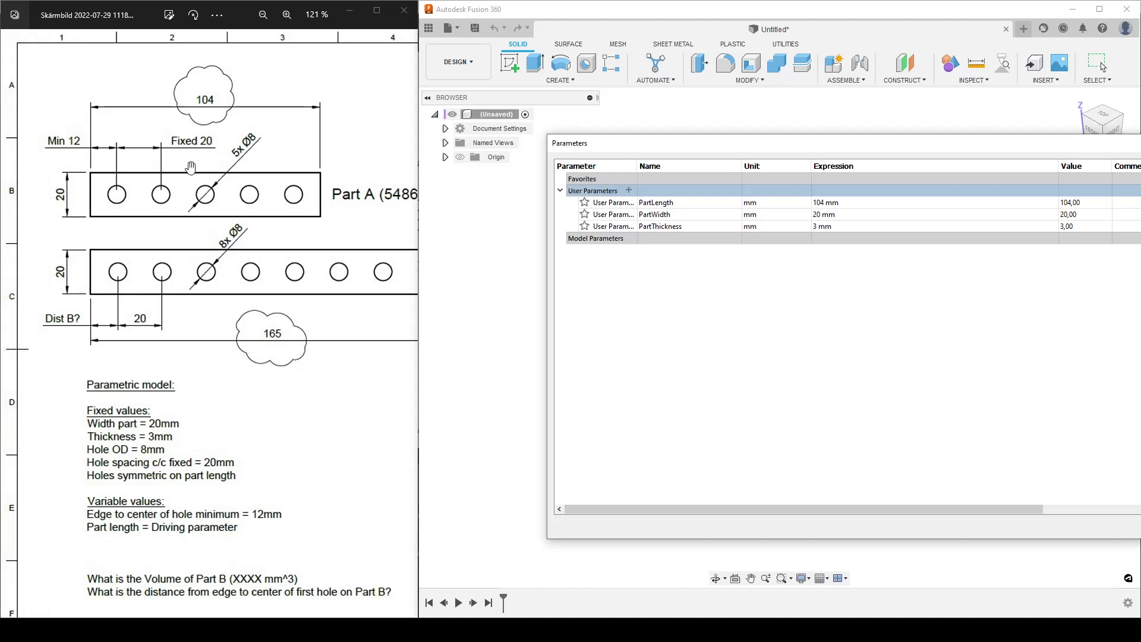
Add a user parameter named Hole_OD with an expression of 8 mm
left_click(629, 191)
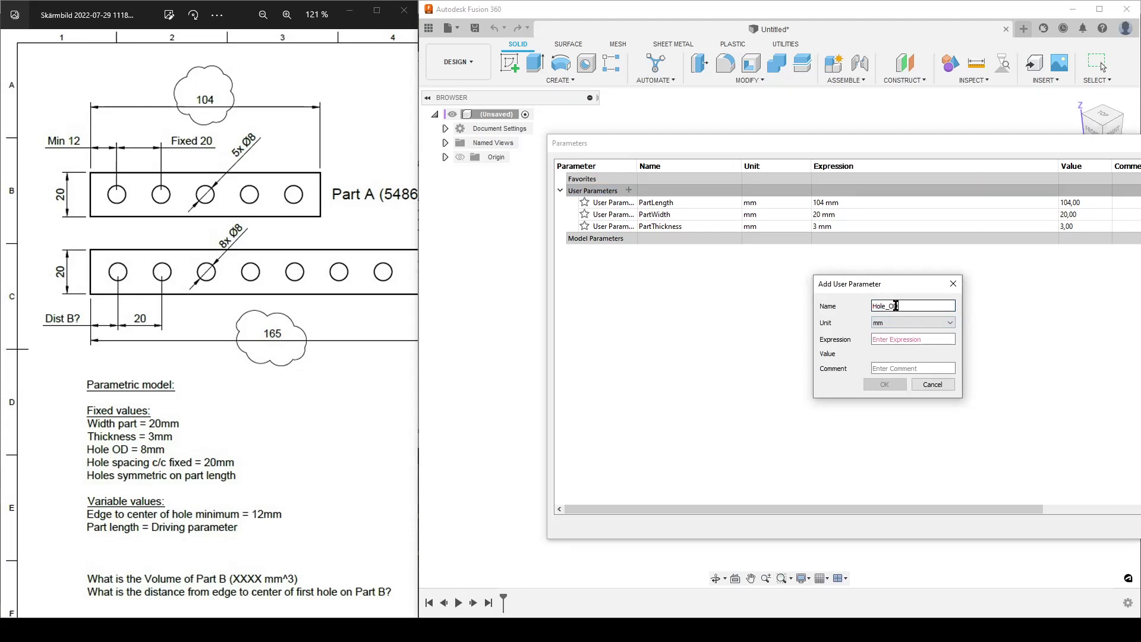
key("Tab")
key("Tab")
type("8")
key("Return")
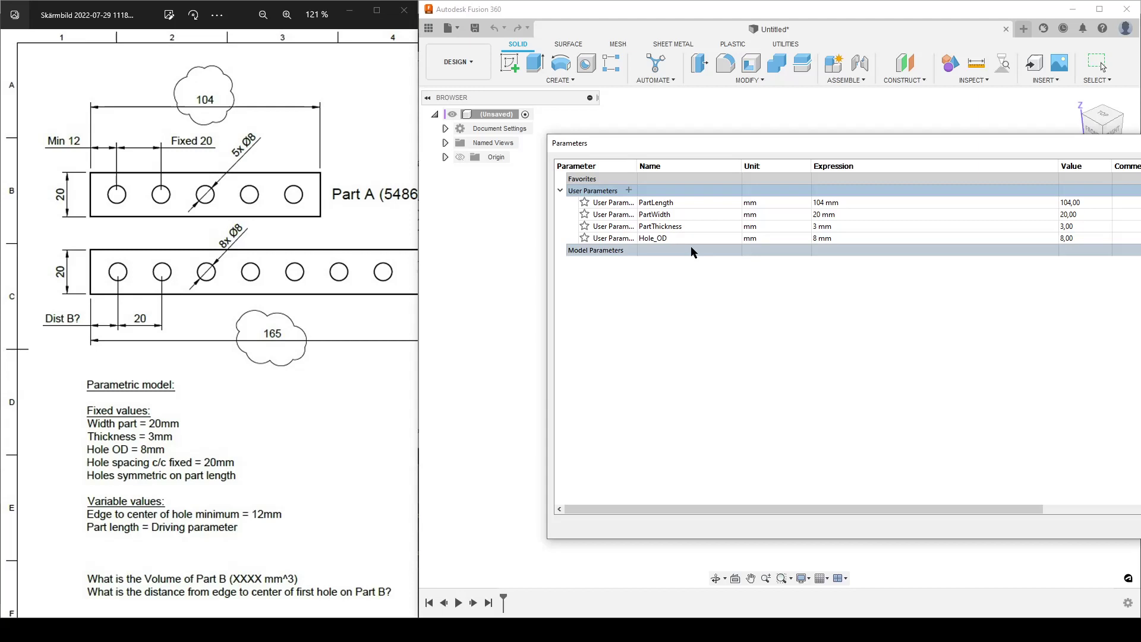
Add a user parameter named Hole_dist_CC with an expression of 20 mm and the comment "Fixed"
left_click(629, 191)
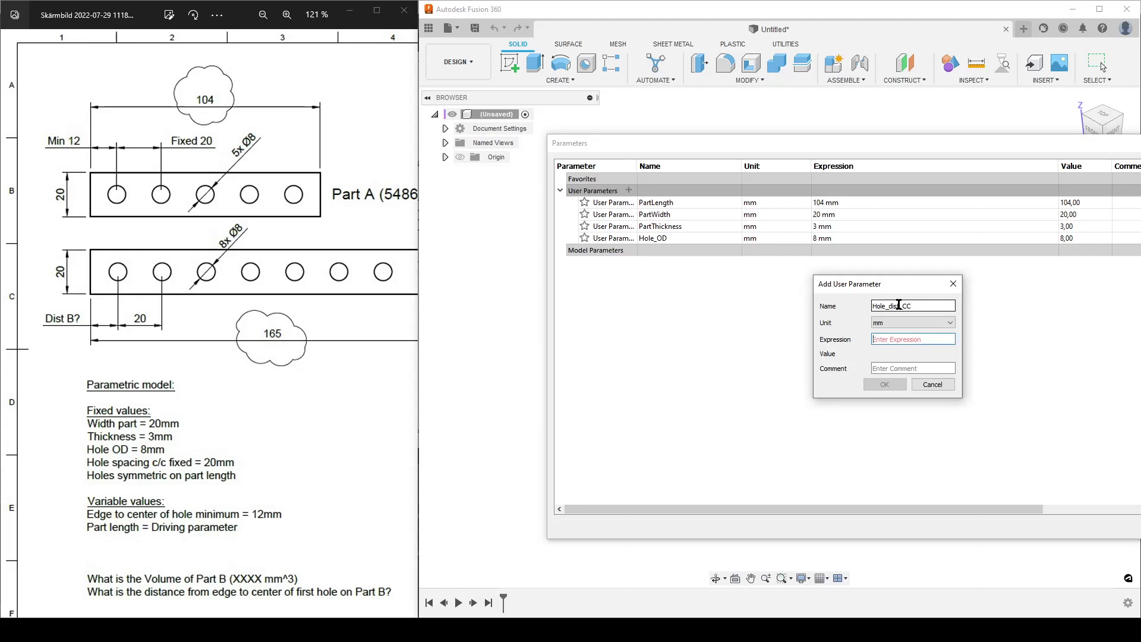
type("20")
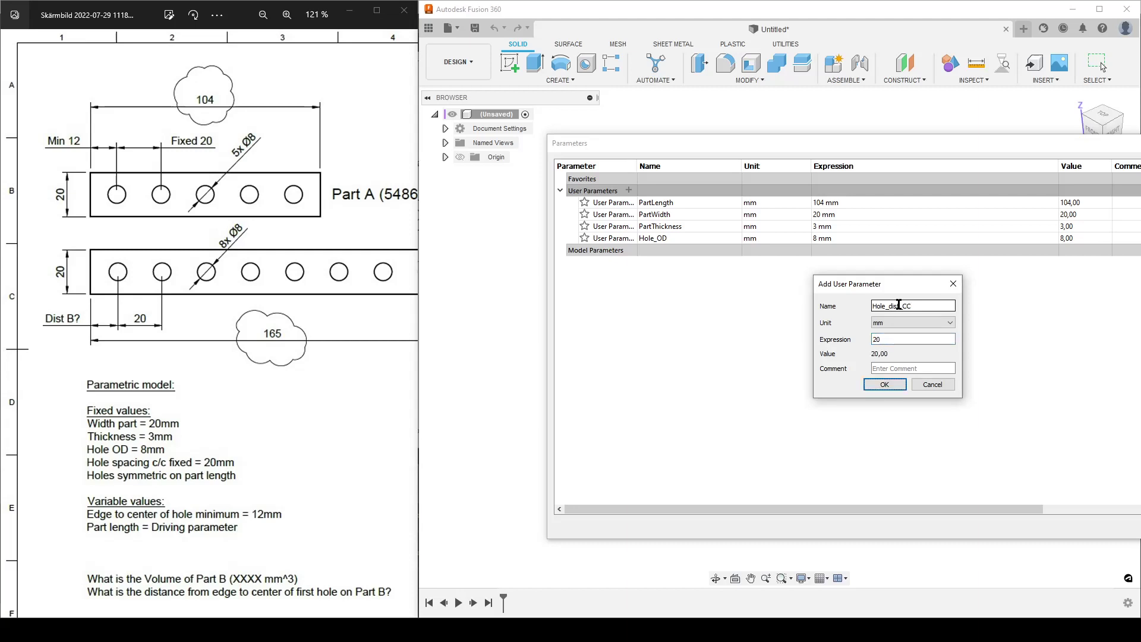
type("Fixed")
left_click(884, 384)
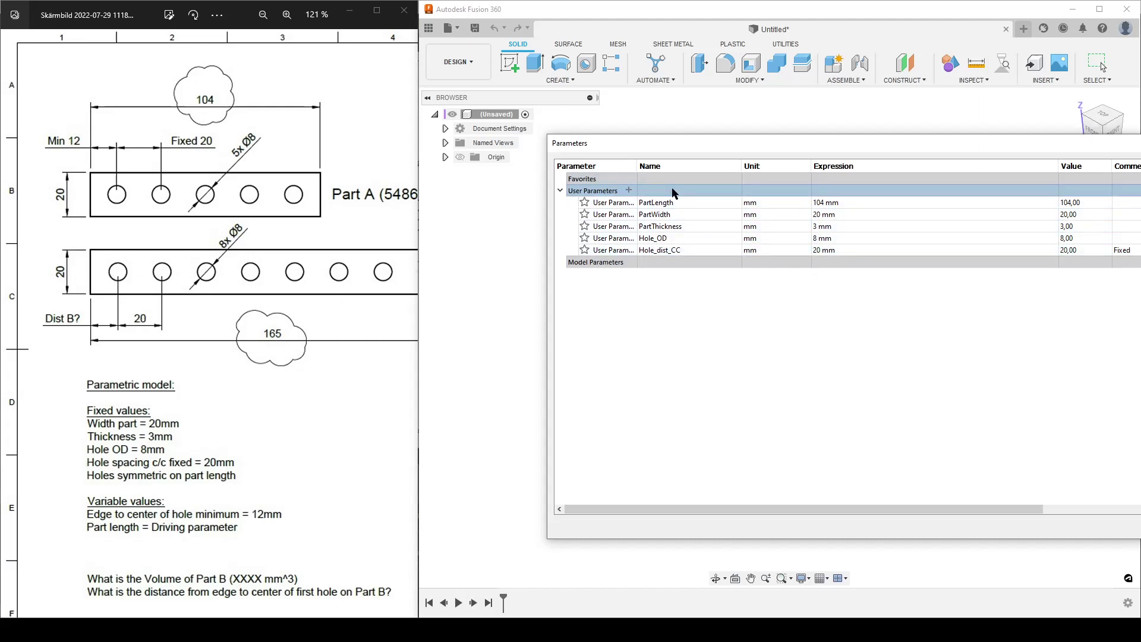
Add a user parameter named Hole_Edge_min_dist with an expression of 12 mm and accept the parameter list
left_click(628, 190)
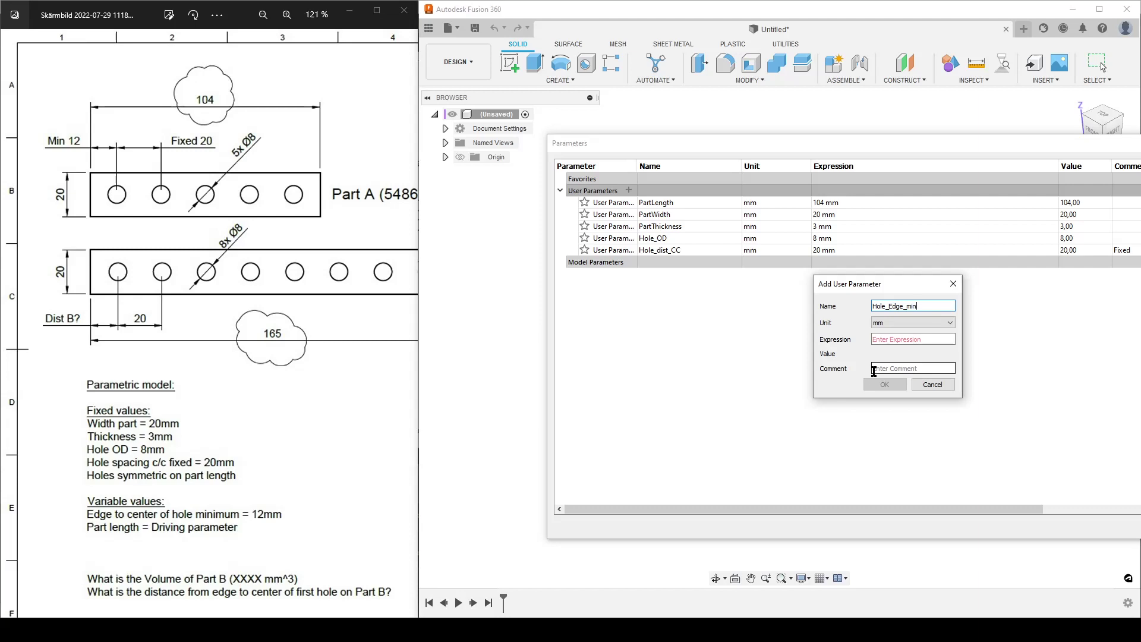
type("t")
key("Tab")
key("Tab")
type("12")
key("Return")
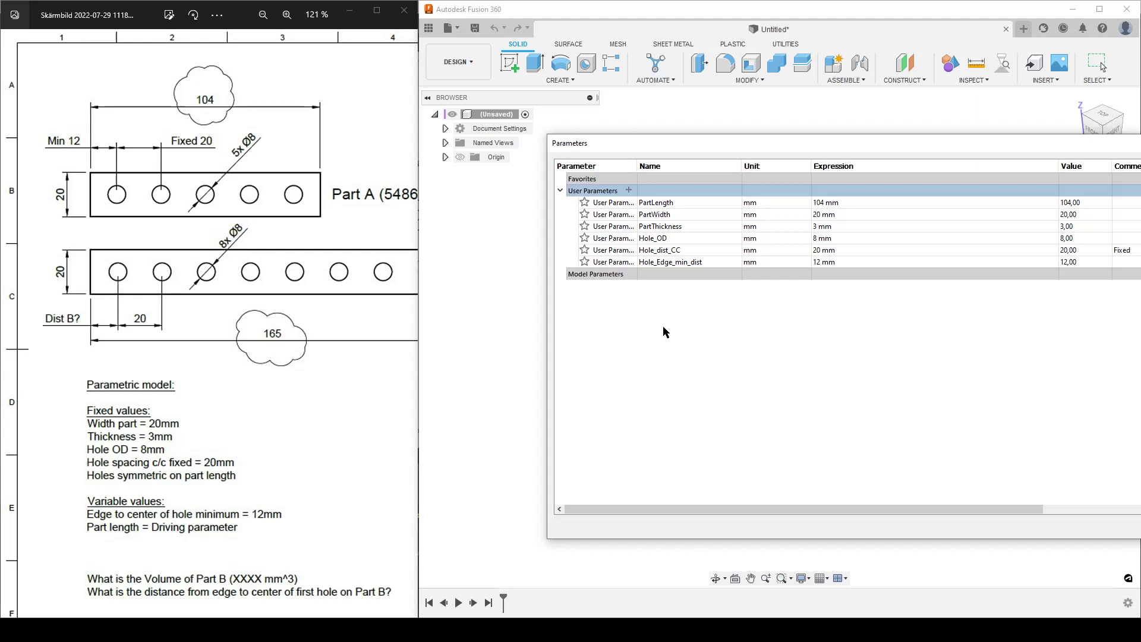
left_click_drag(761, 143, 558, 94)
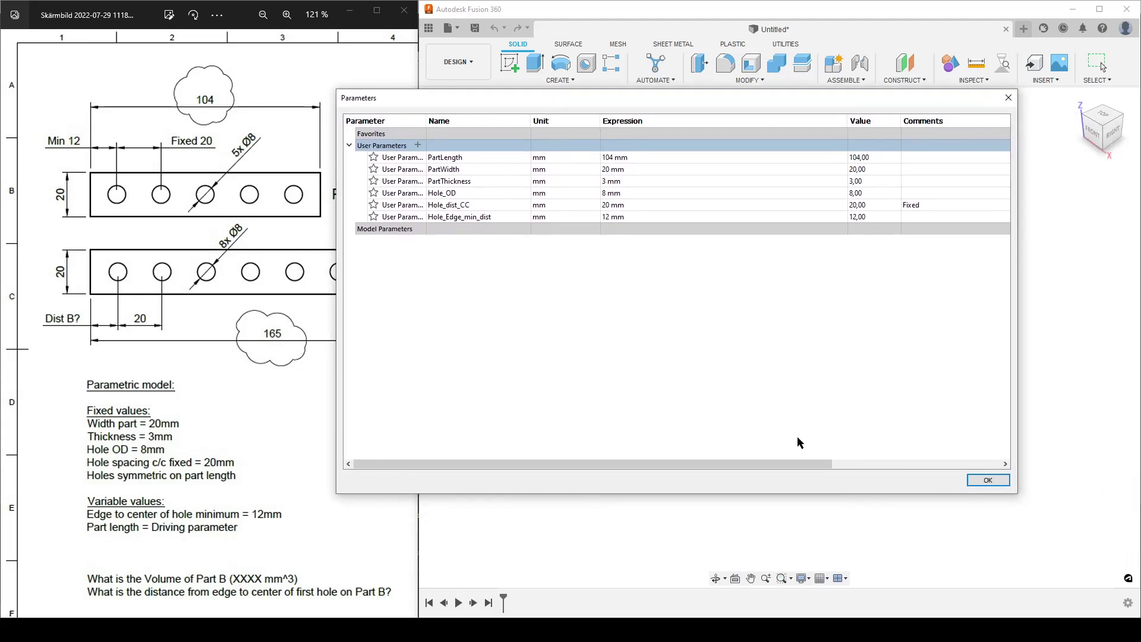
left_click(978, 479)
Create a new internal standard component named Bracket under the root component
right_click(498, 115)
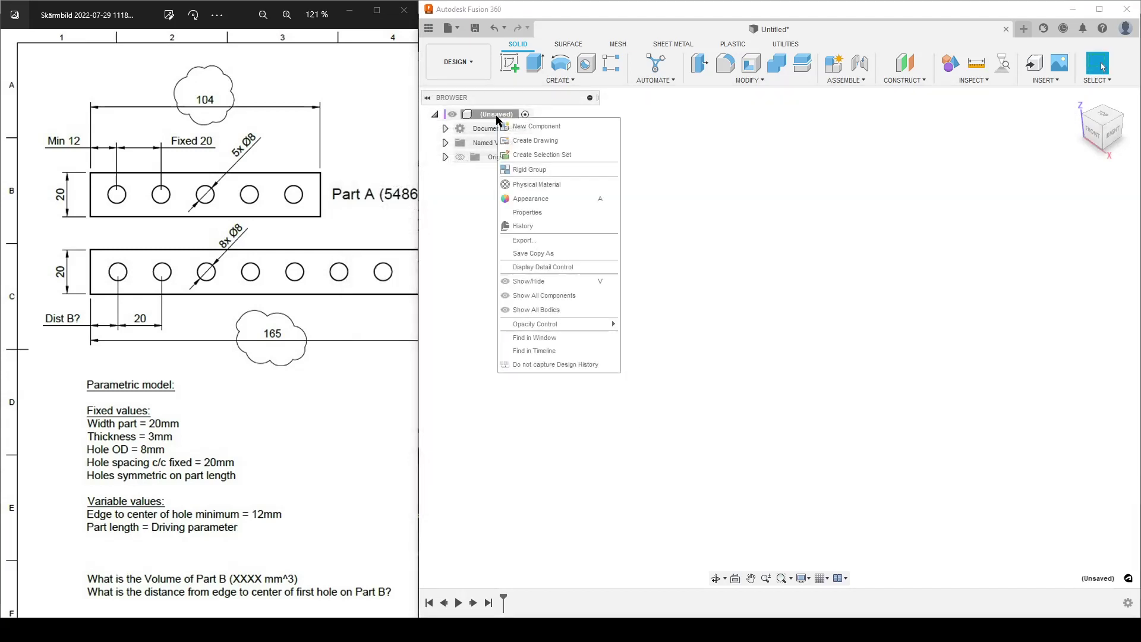
left_click(549, 126)
double_click(1030, 238)
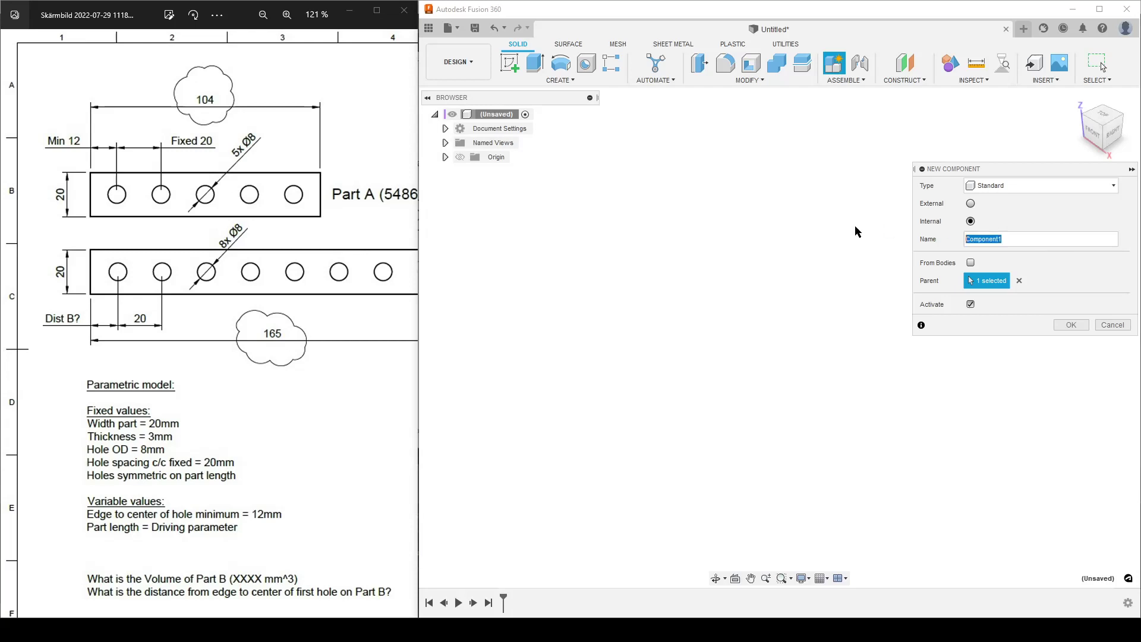
type("Bracket")
key("Return")
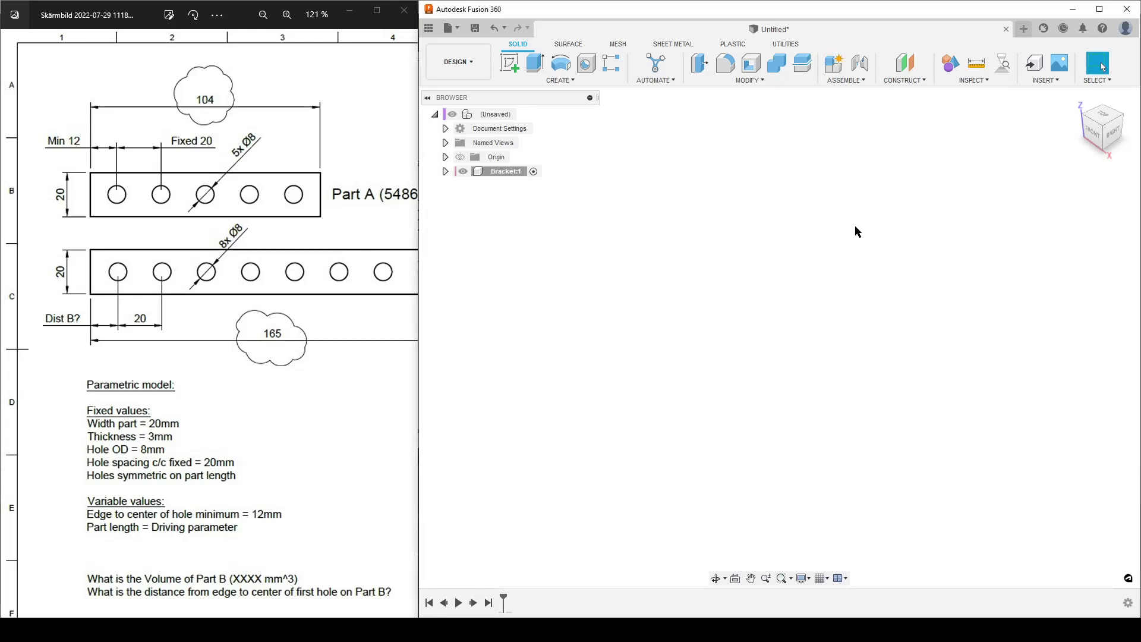
Start a sketch on the horizontal XY plane in the Bracket component
left_click(445, 171)
left_click(509, 63)
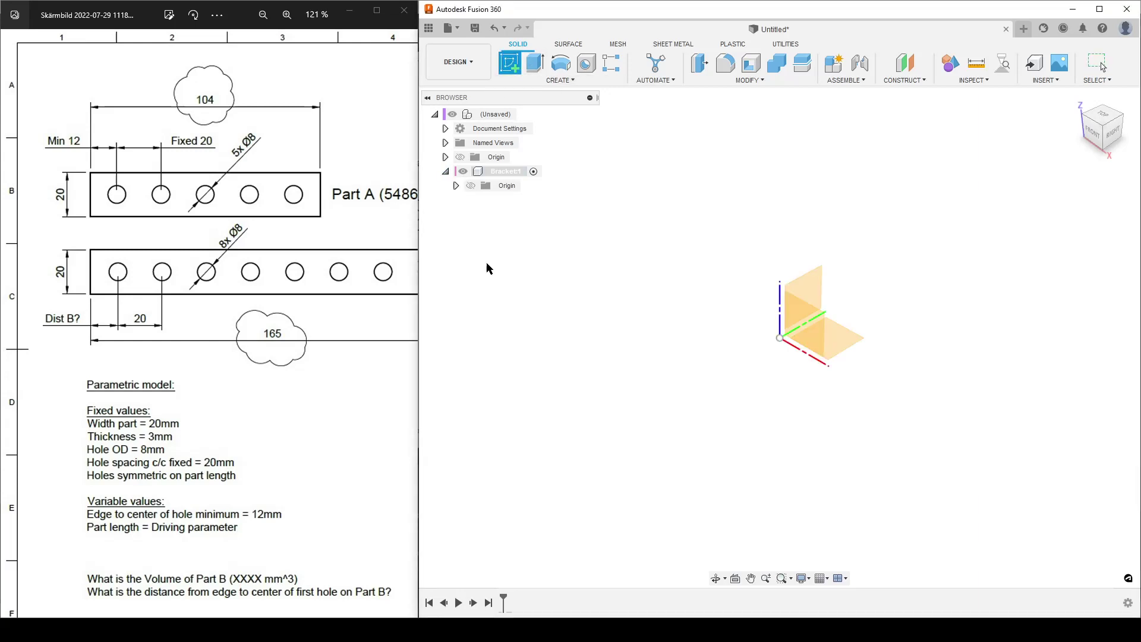
left_click(832, 338)
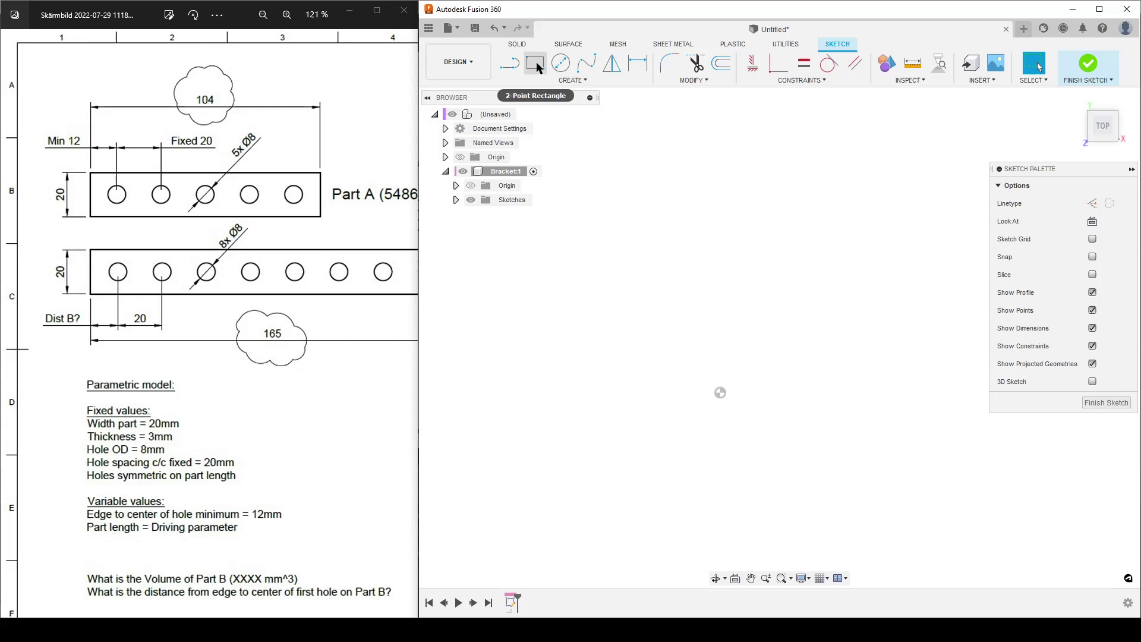
Draw a two-point rectangle from the origin, with its height set to PartWidth and its length to PartLength
left_click(536, 64)
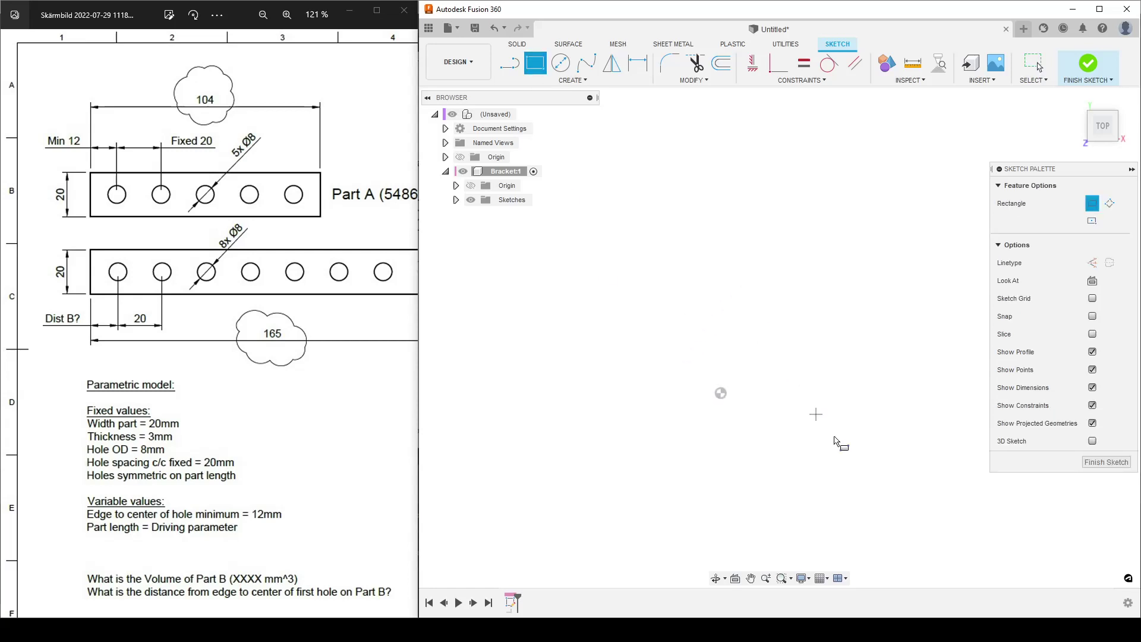
left_click(720, 394)
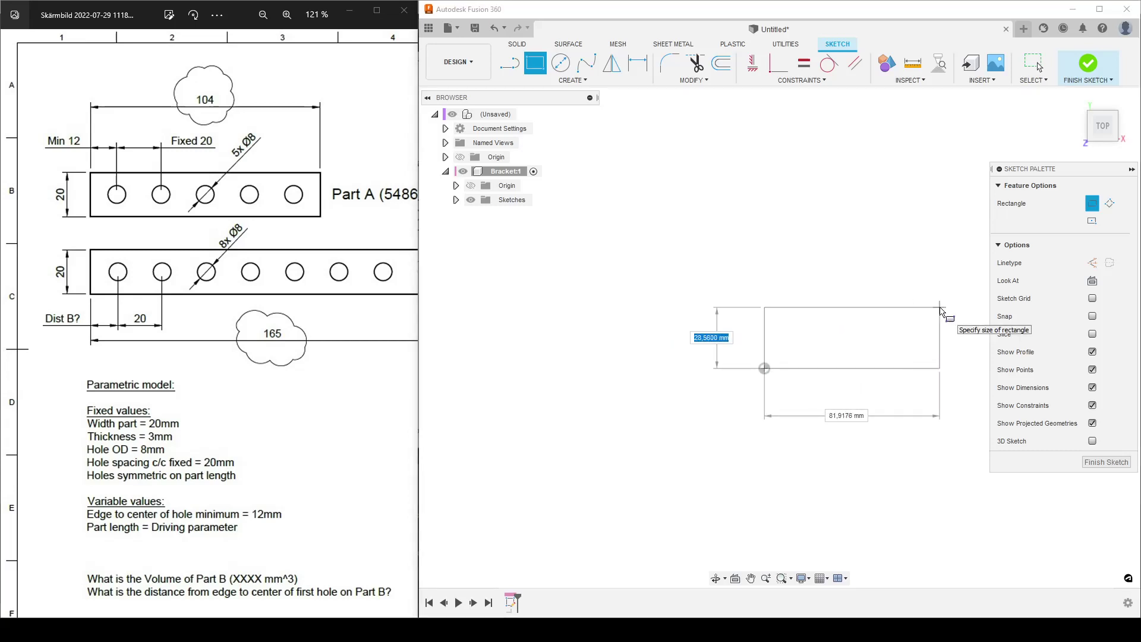
type("w")
key("Return")
key("Tab")
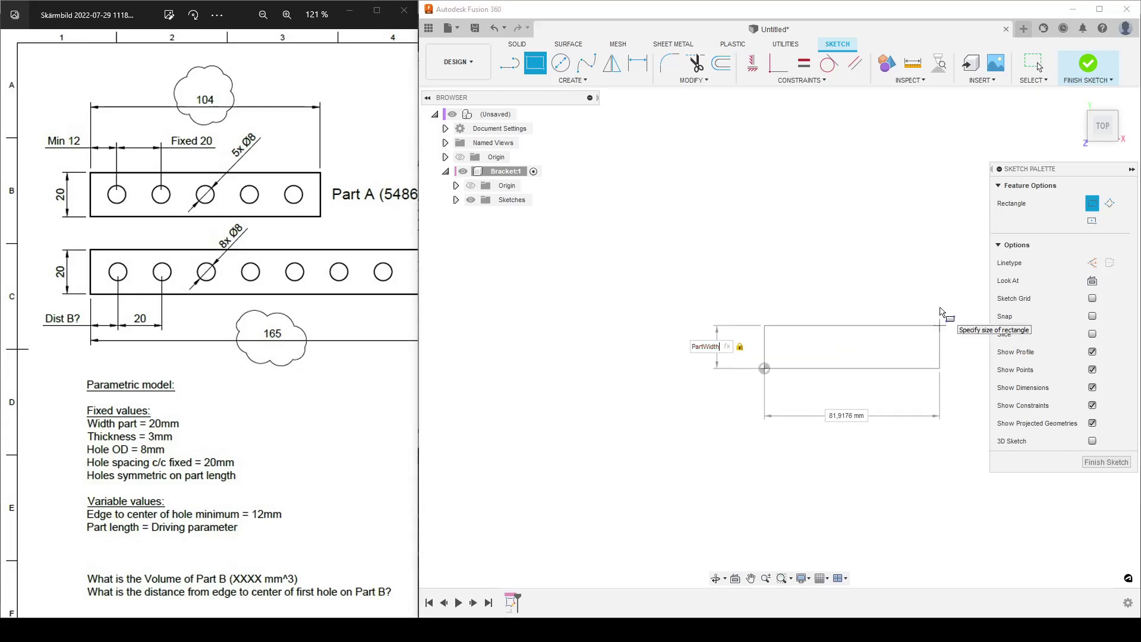
type("l")
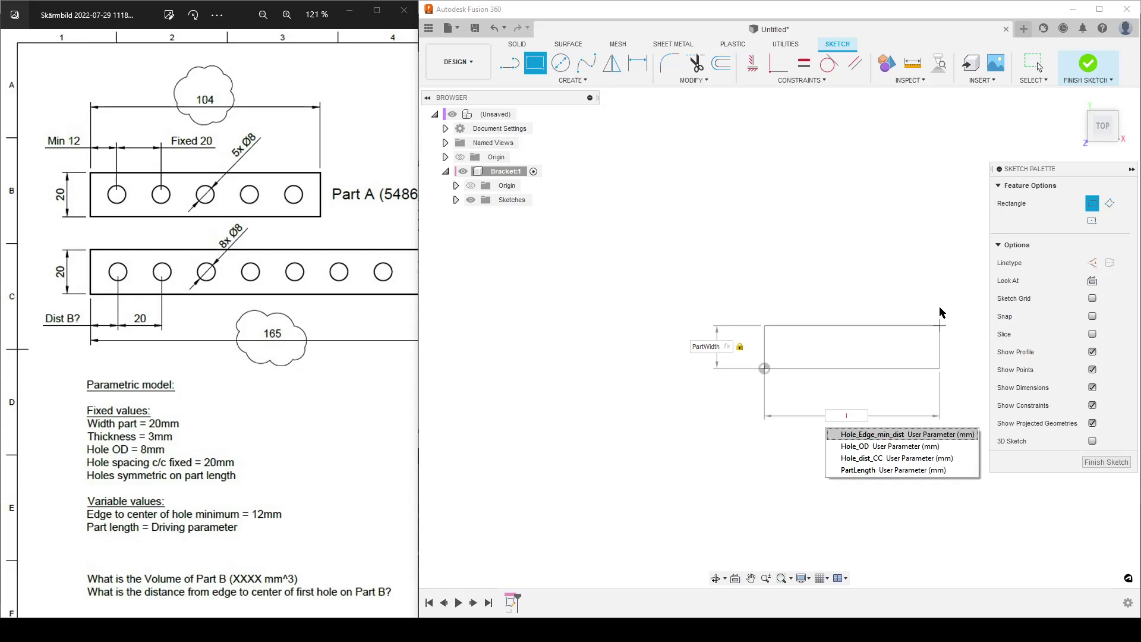
key("Down")
key("Down")
key("Down")
key("Return")
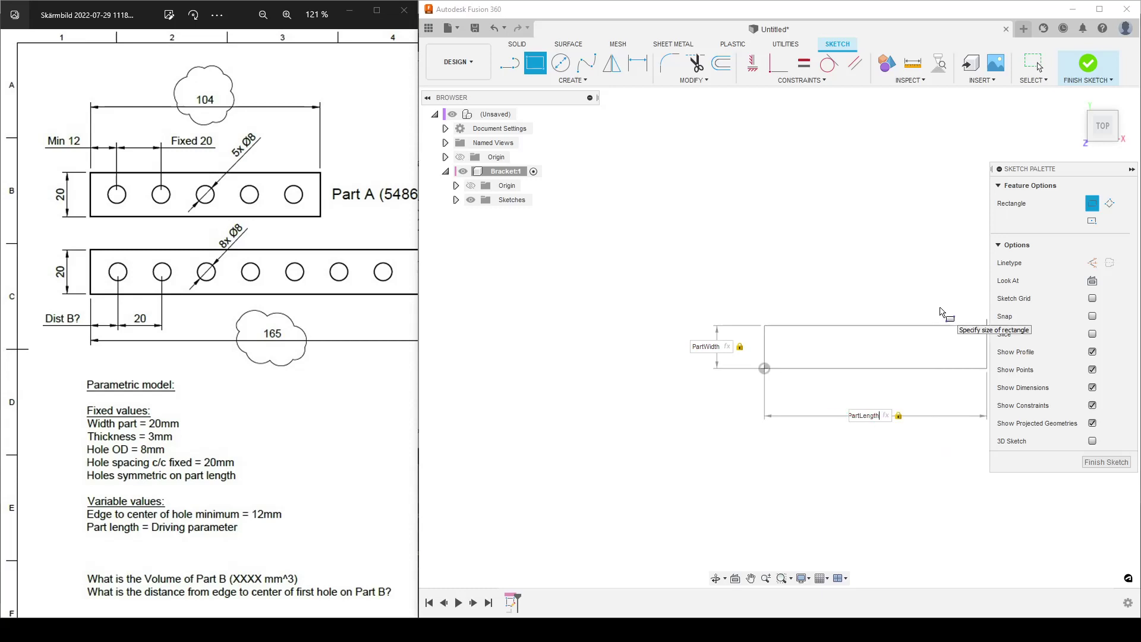
key("Return")
Sketch a circle with diameter Hole_OD and move it inside the rectangle near its left end, at about X 12.3, Y 8.9 mm
scroll(939, 306, "up", 3)
middle_click_drag(852, 335, 730, 279)
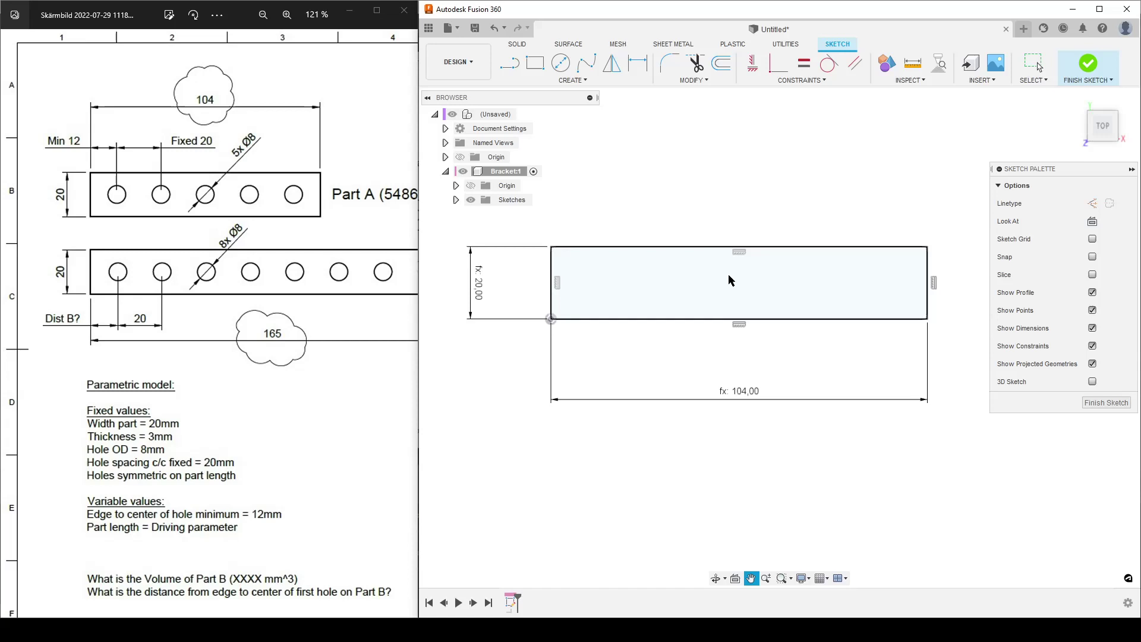
scroll(731, 279, "up", 2)
middle_click_drag(729, 443, 869, 474)
scroll(758, 468, "down", 3)
middle_click_drag(758, 468, 706, 428)
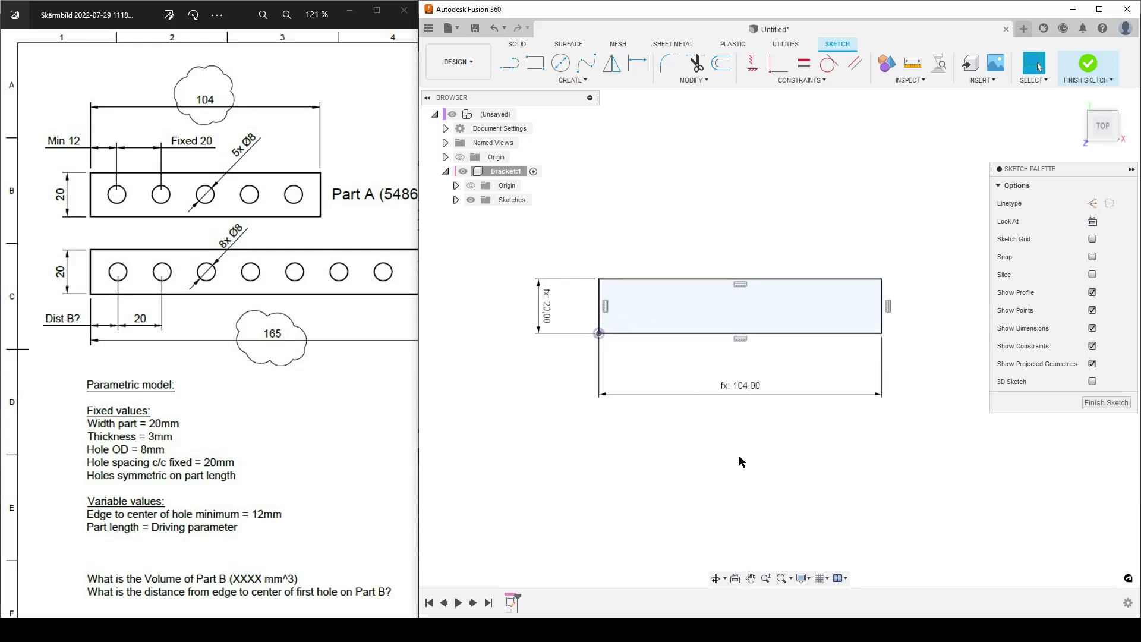
key("c")
left_click(637, 209)
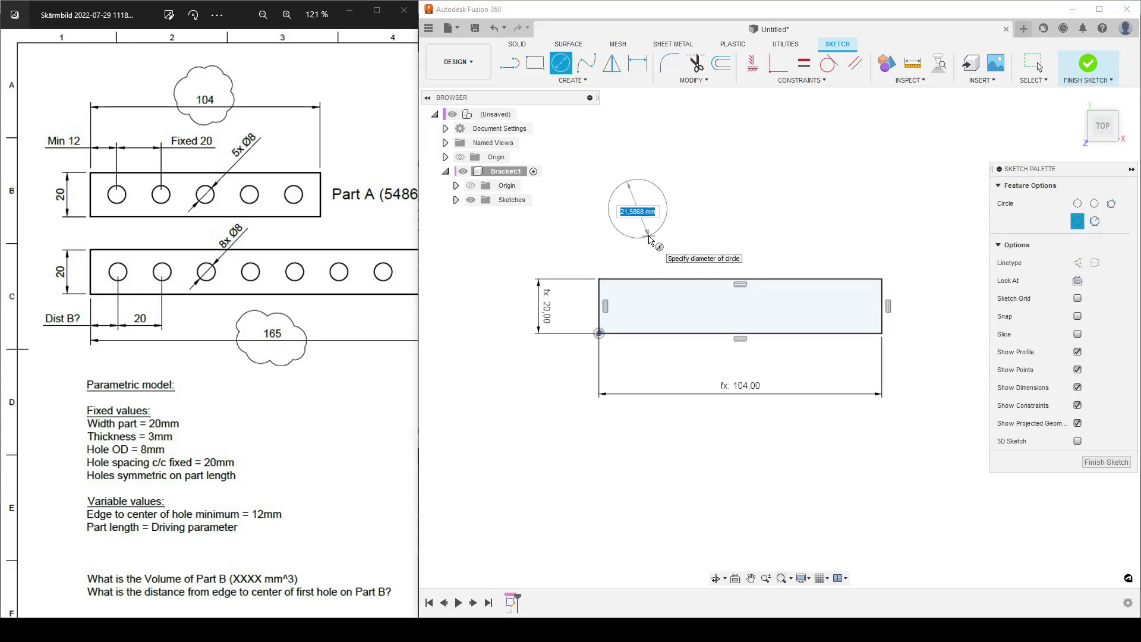
type("Hole")
key("Return")
key("Escape")
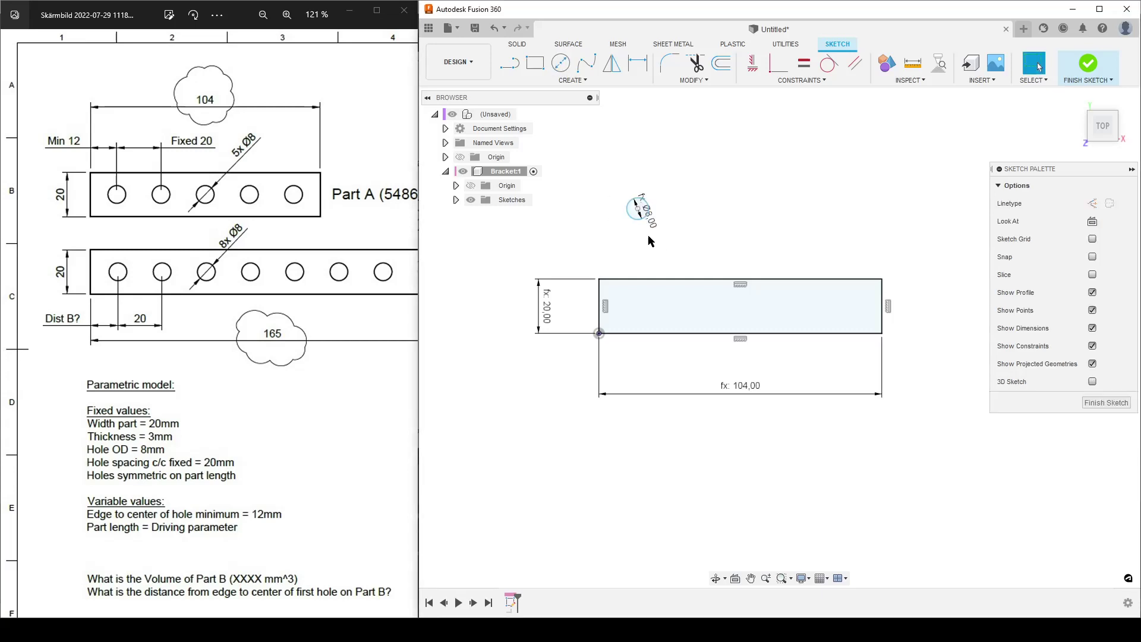
left_click_drag(639, 210, 632, 309)
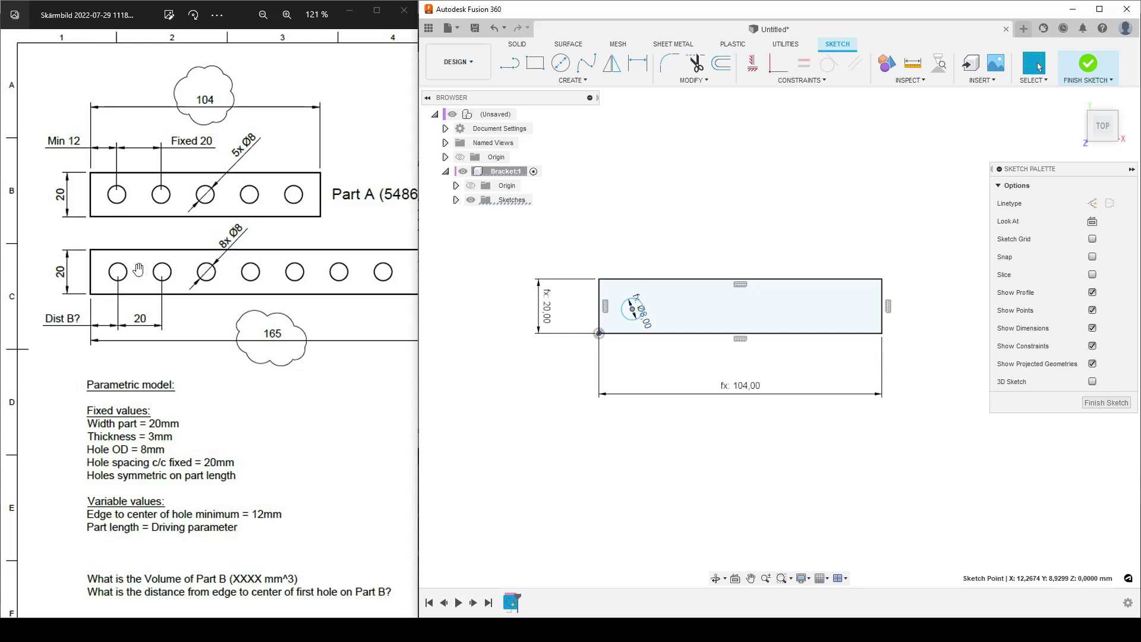
scroll(245, 464, "down", 2)
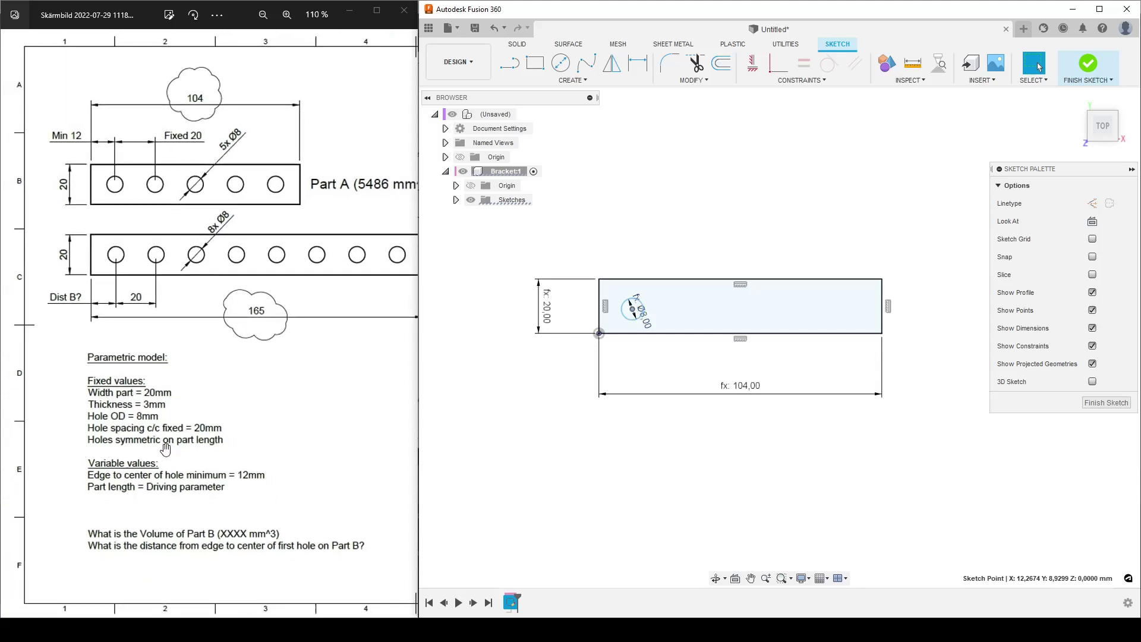
Draw a vertical construction line between the midpoints of the rectangle's upper and lower edges
scroll(346, 326, "down", 2)
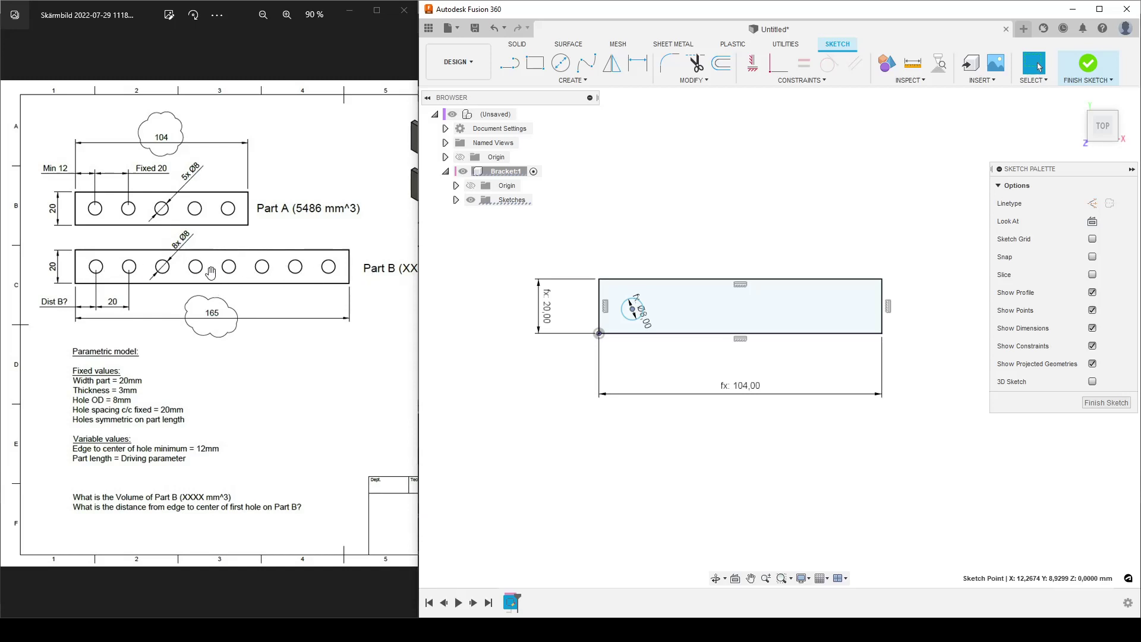
left_click(737, 314)
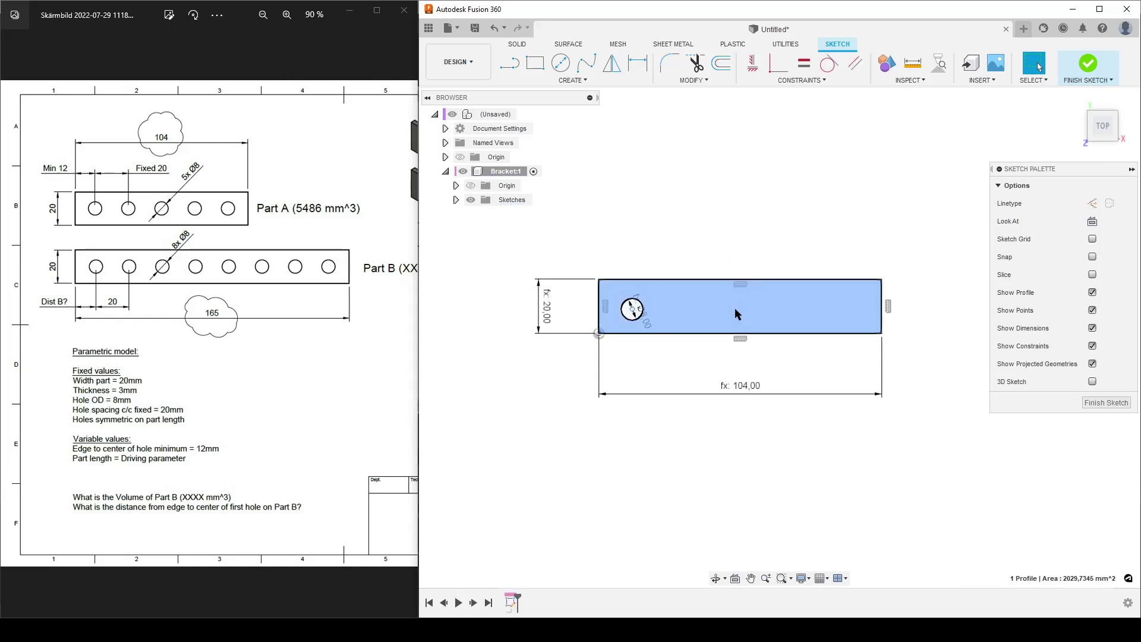
left_click(758, 148)
key("l")
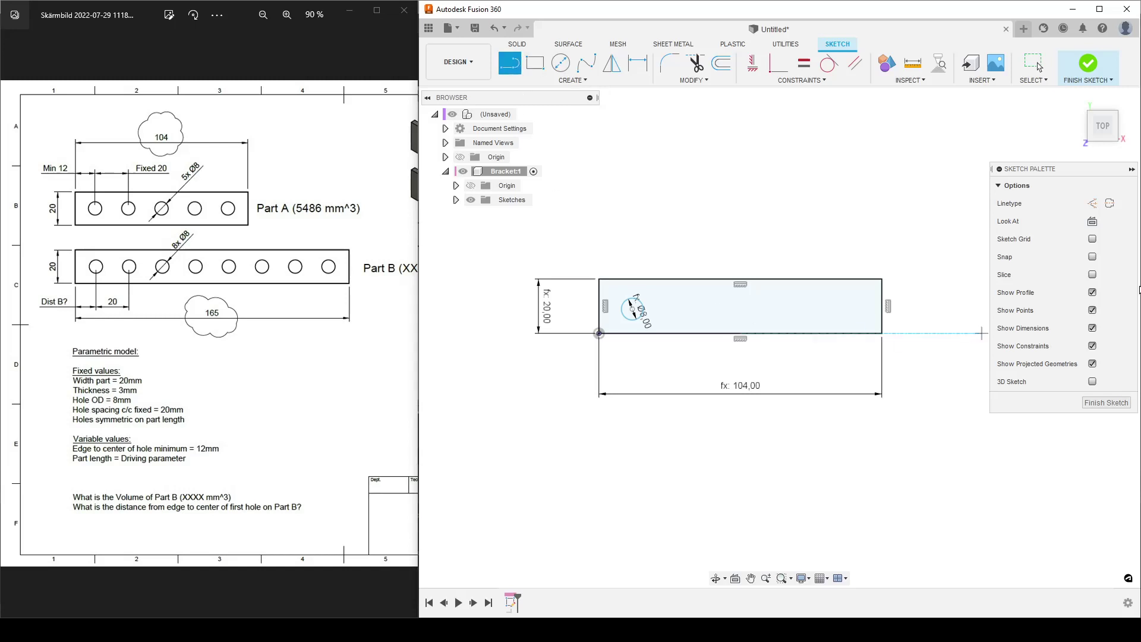
left_click(1092, 203)
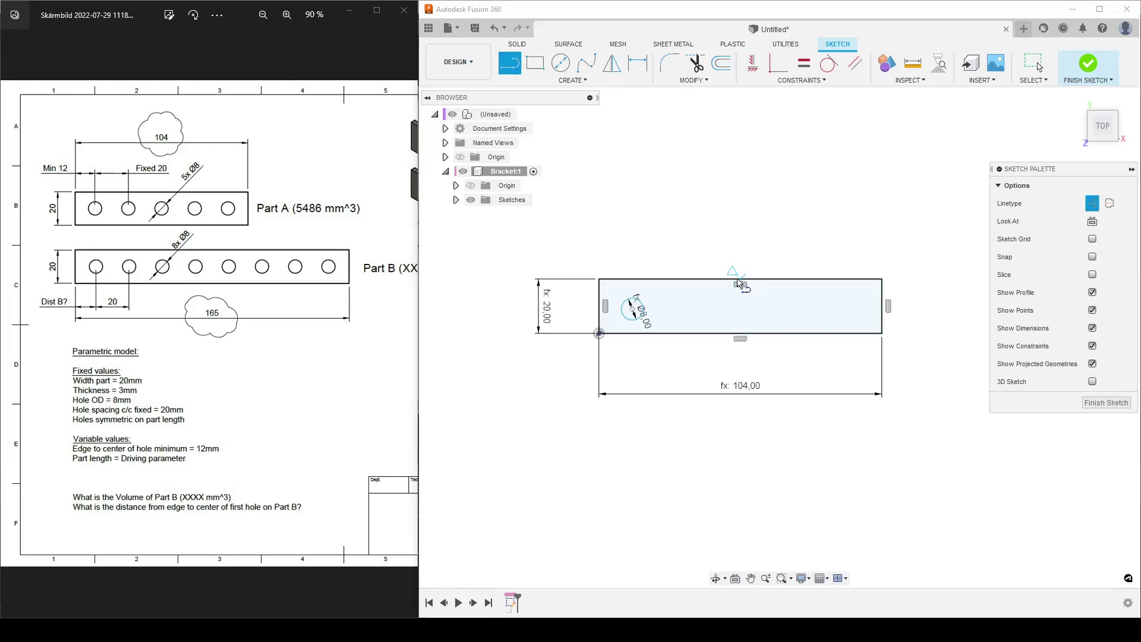
left_click(740, 280)
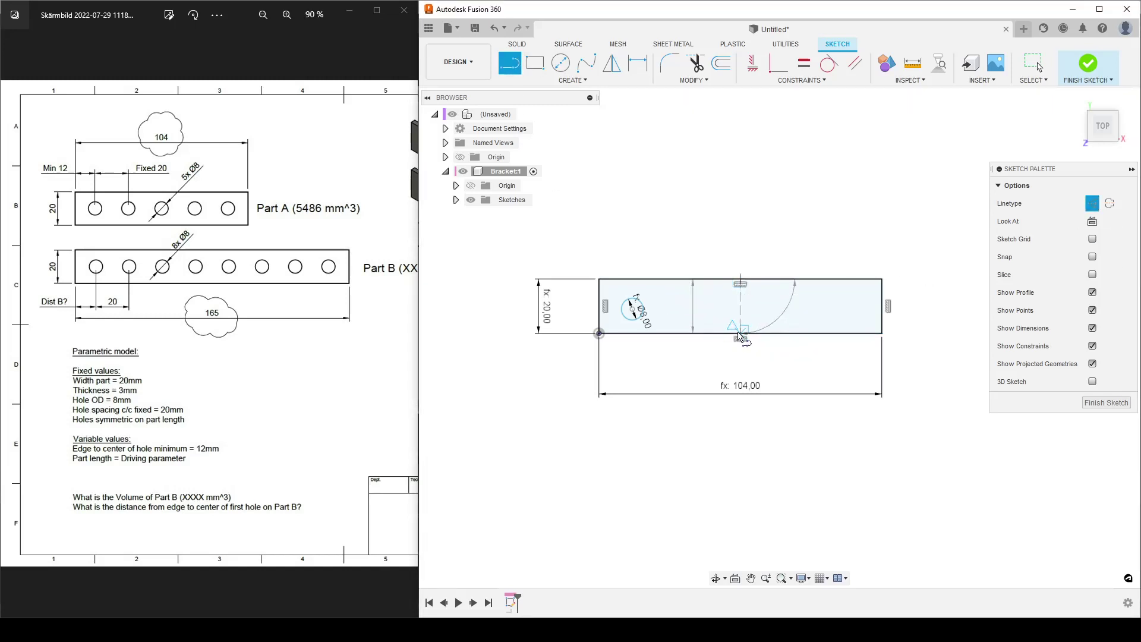
double_click(740, 333)
Draw a horizontal construction line about 79 mm long from the circle's center across the vertical centerline
left_click(631, 308)
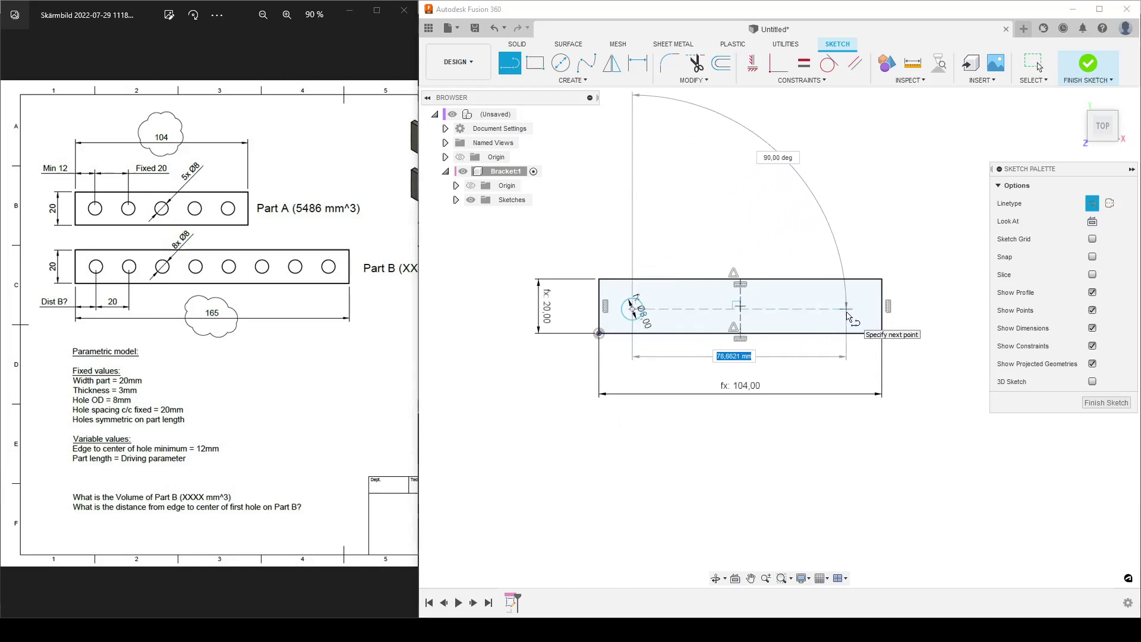
left_click(846, 308)
key("Escape")
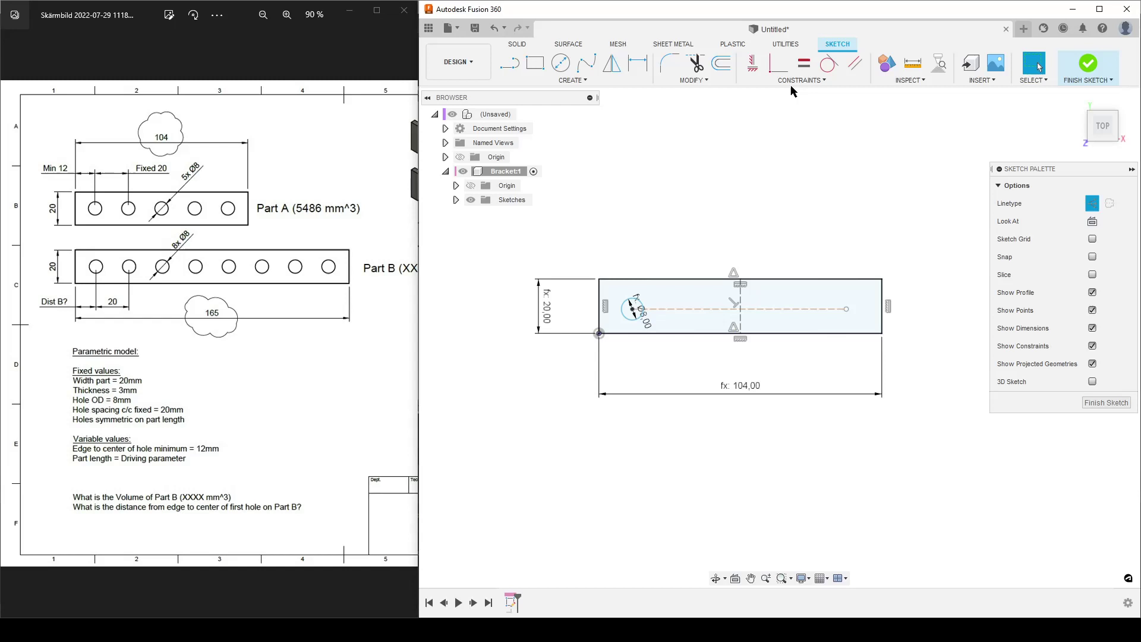
Apply a midpoint constraint between the horizontal and vertical construction lines, and slide the circle along the rectangle's midline to test the symmetry
left_click(790, 82)
left_click(769, 192)
left_click(734, 309)
left_click(741, 299)
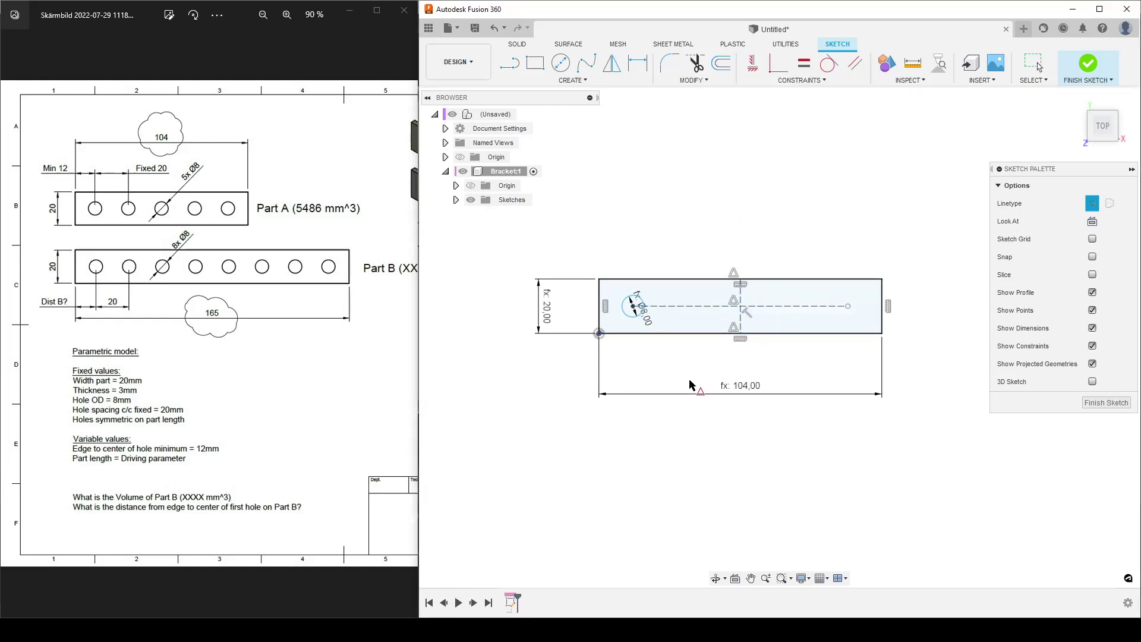
key("Escape")
mouse_move(639, 309)
left_mouse_down()
mouse_move(705, 308)
mouse_move(628, 309)
left_mouse_up()
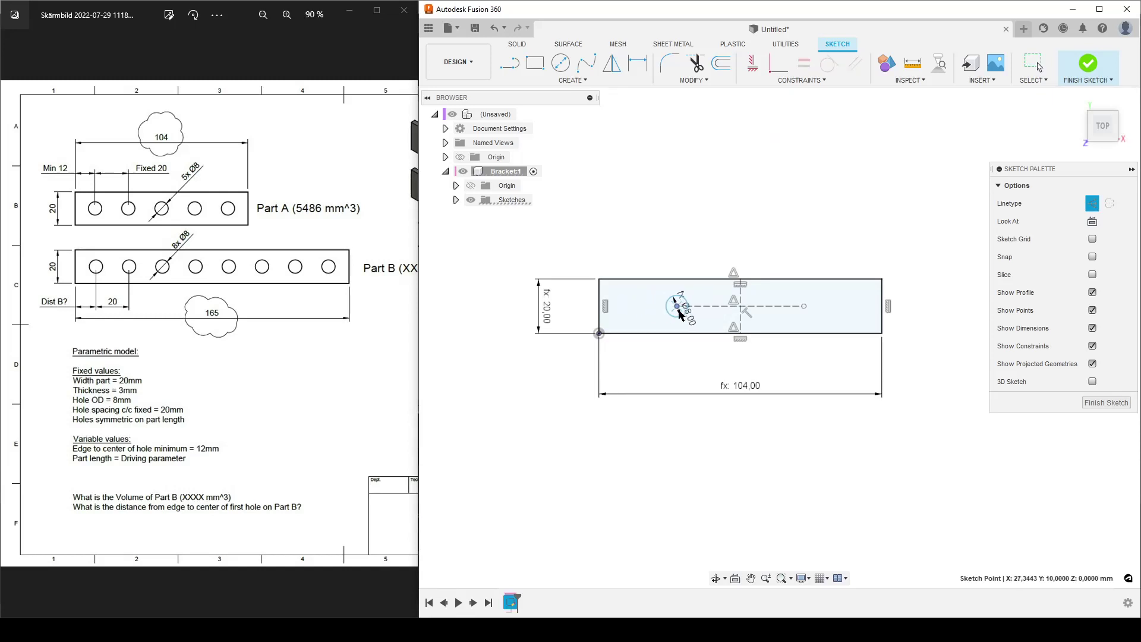
left_click_drag(680, 313, 654, 314)
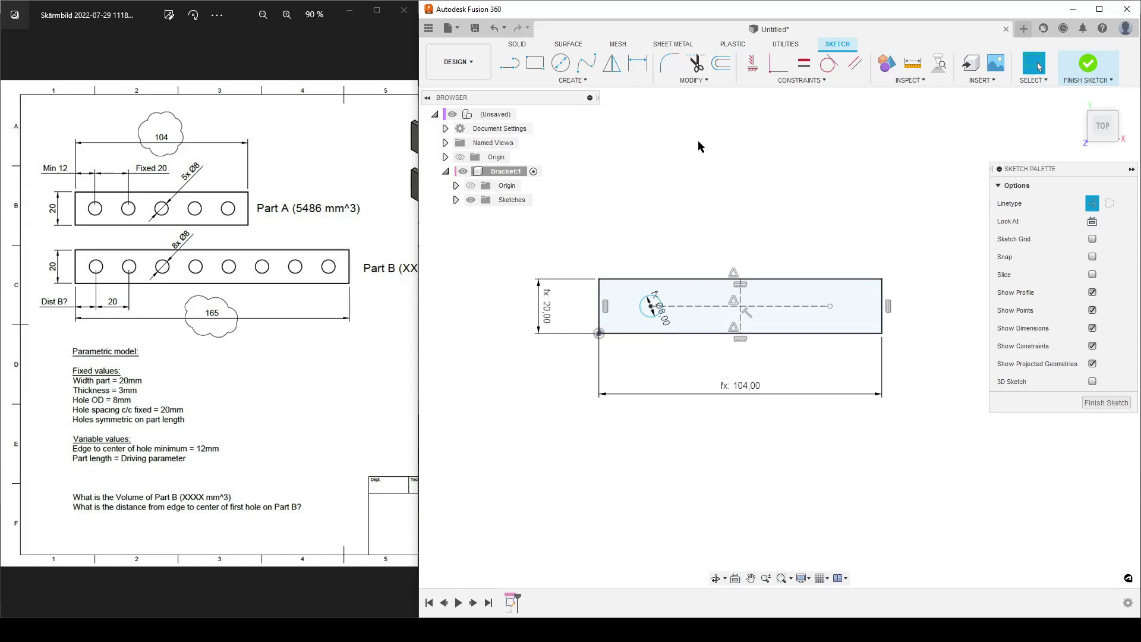
Open the parameters and start a new user parameter named Numer_Spaces with No Units
left_click(693, 80)
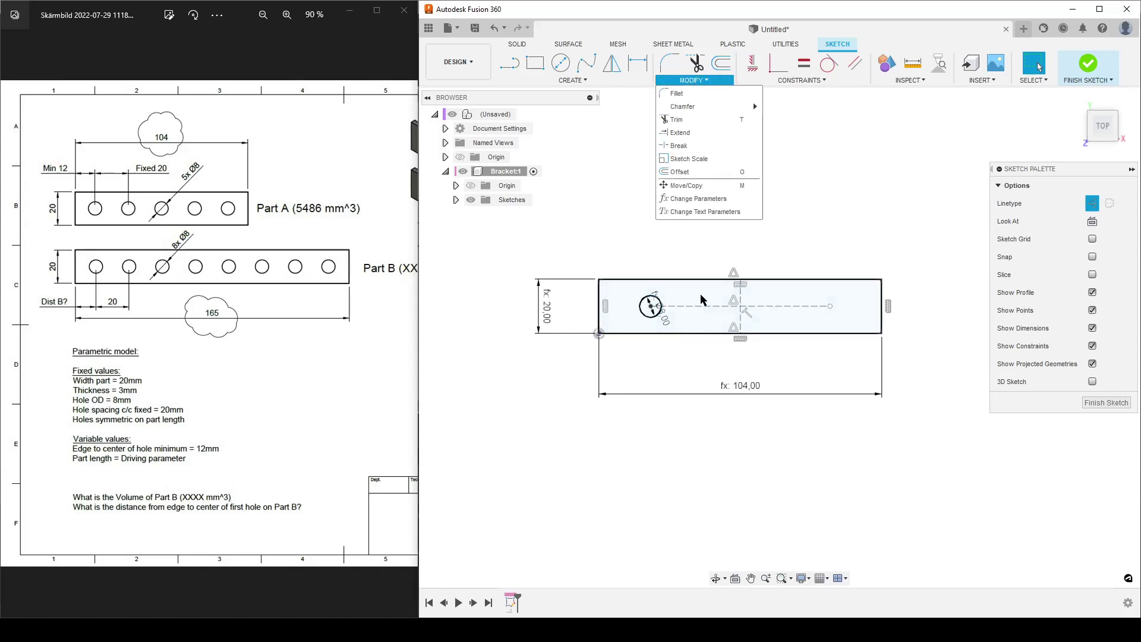
left_click(705, 203)
left_click_drag(698, 103, 920, 124)
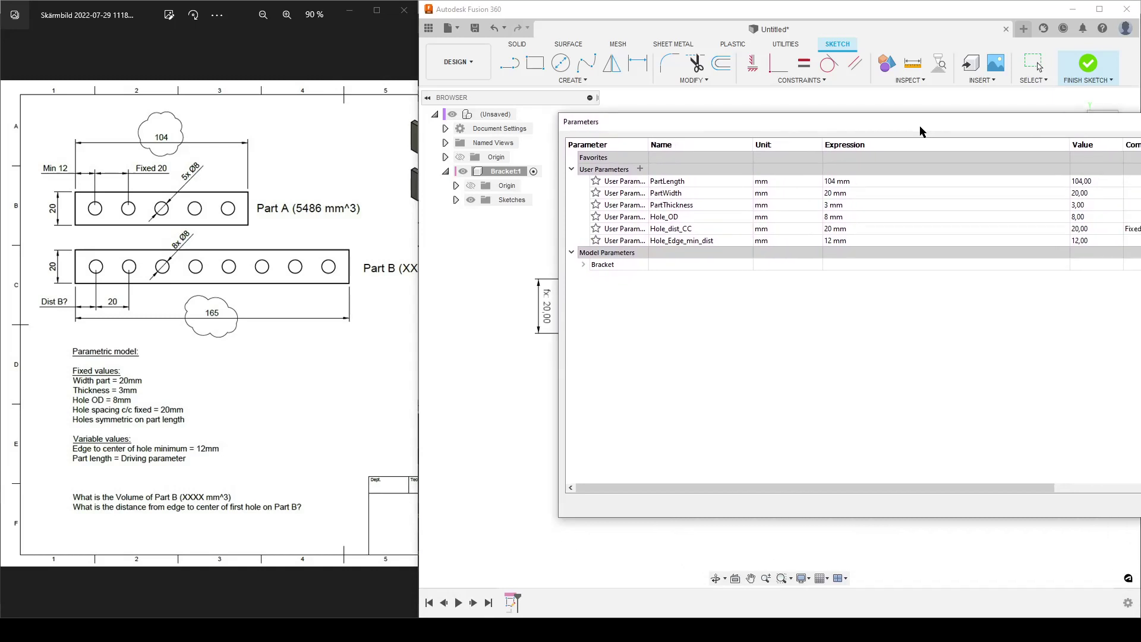
left_click(640, 169)
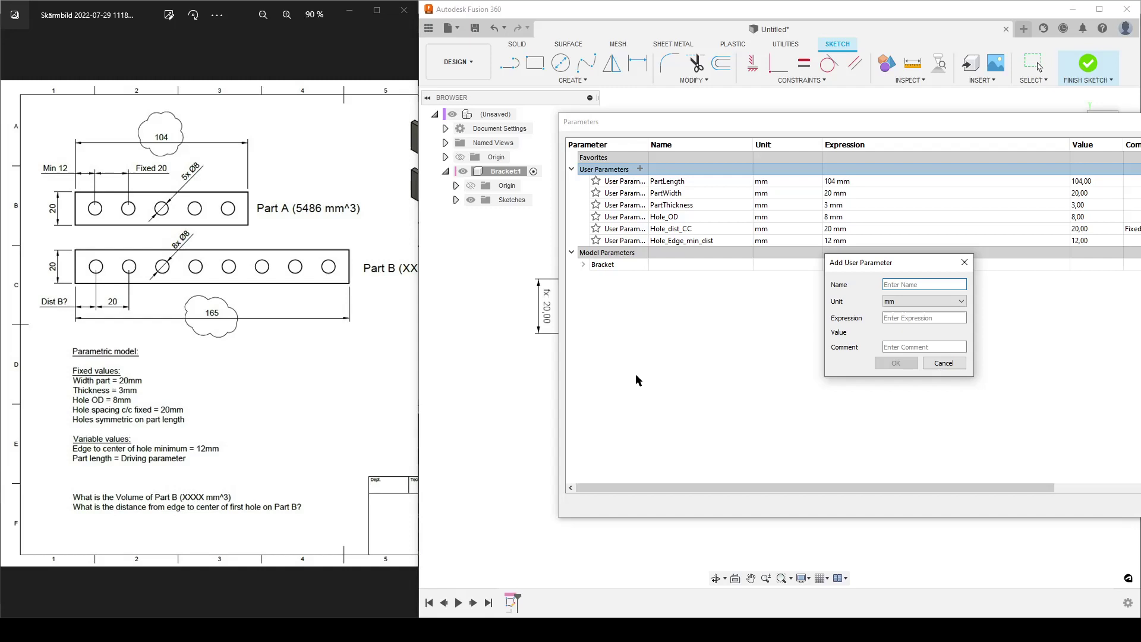
type("Numer_Spaces")
left_click(960, 301)
left_click(922, 308)
left_click(918, 288)
left_click(918, 318)
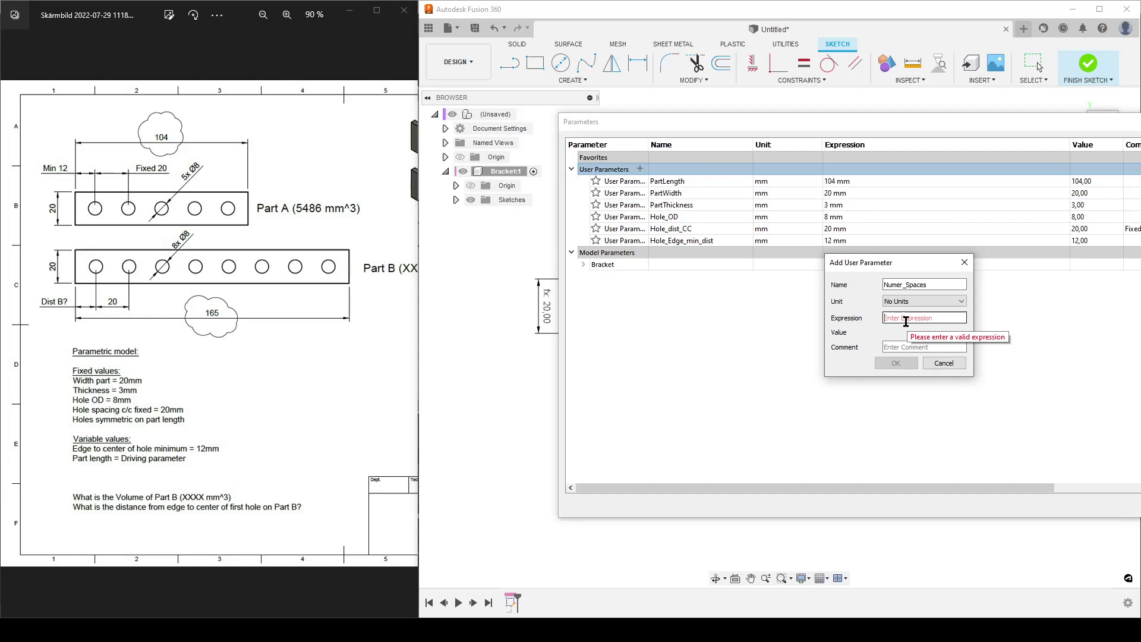
Set the new parameter's expression to (PartLength - Hole_Edge_min_dist * 2) / Hole_dist_CC and add it to the user parameters
type("par")
key("Return")
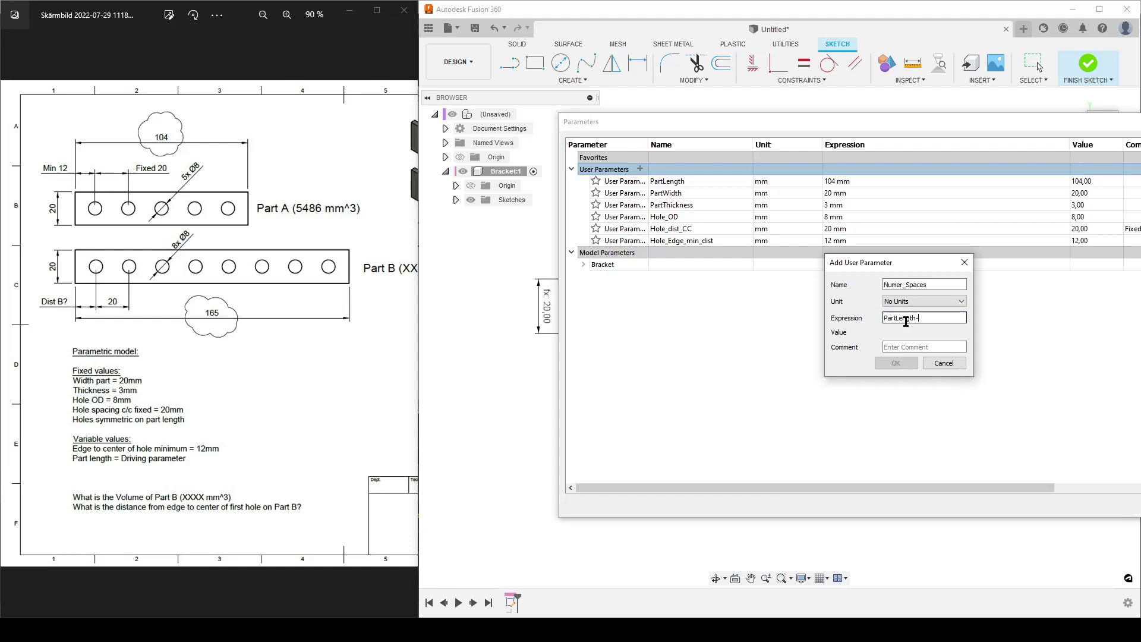
type("-hole_e")
key("Return")
type("*2)")
key("Home")
type("(")
key("End")
type("/ hol")
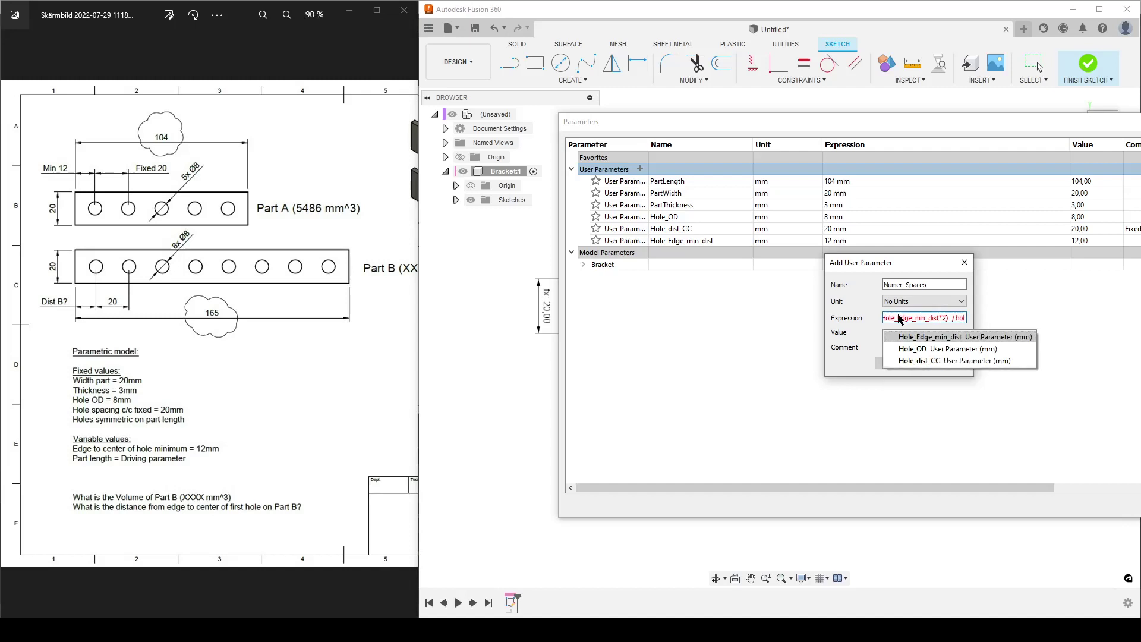
key("Down")
key("Down")
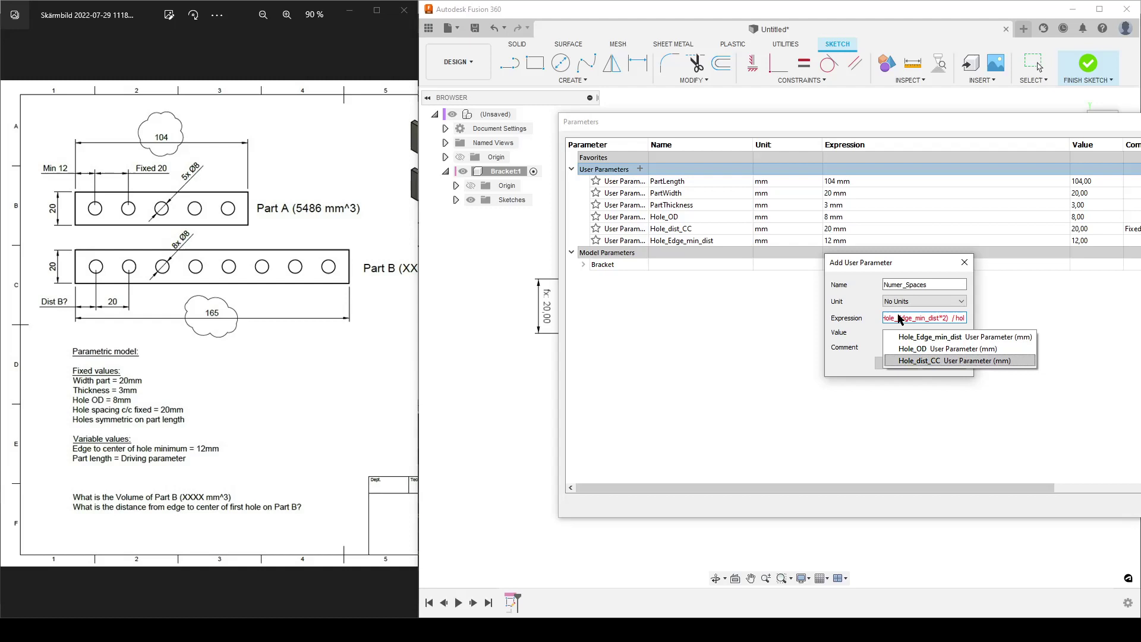
key("Return")
key("Return")
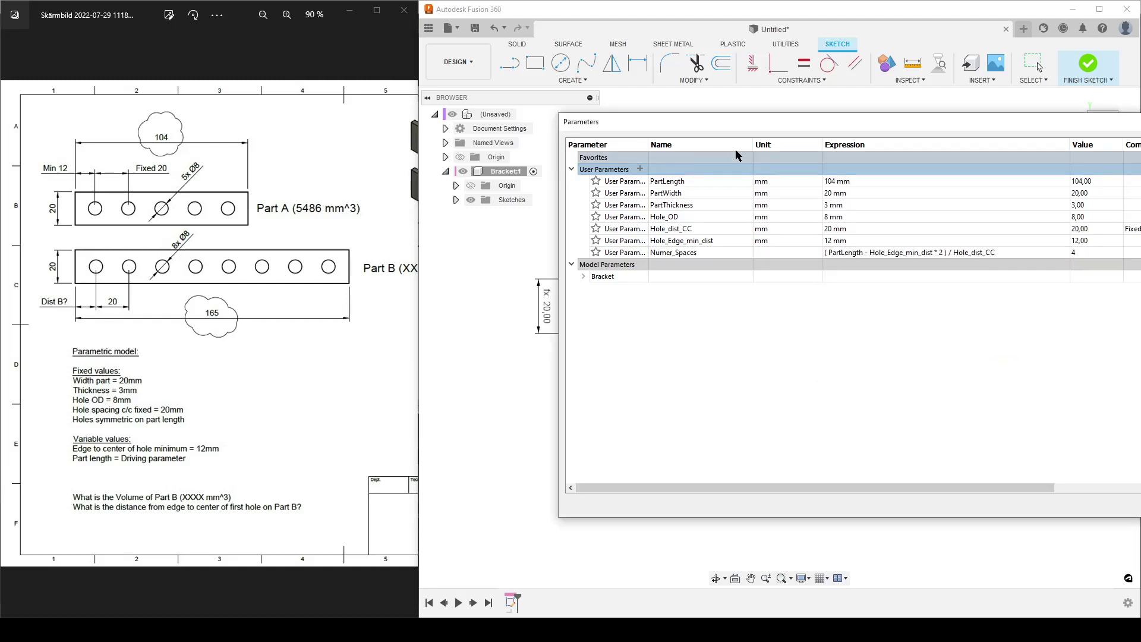
Set PartLength to 105 mm to test how Numer_Spaces responds
left_click_drag(1005, 130, 821, 133)
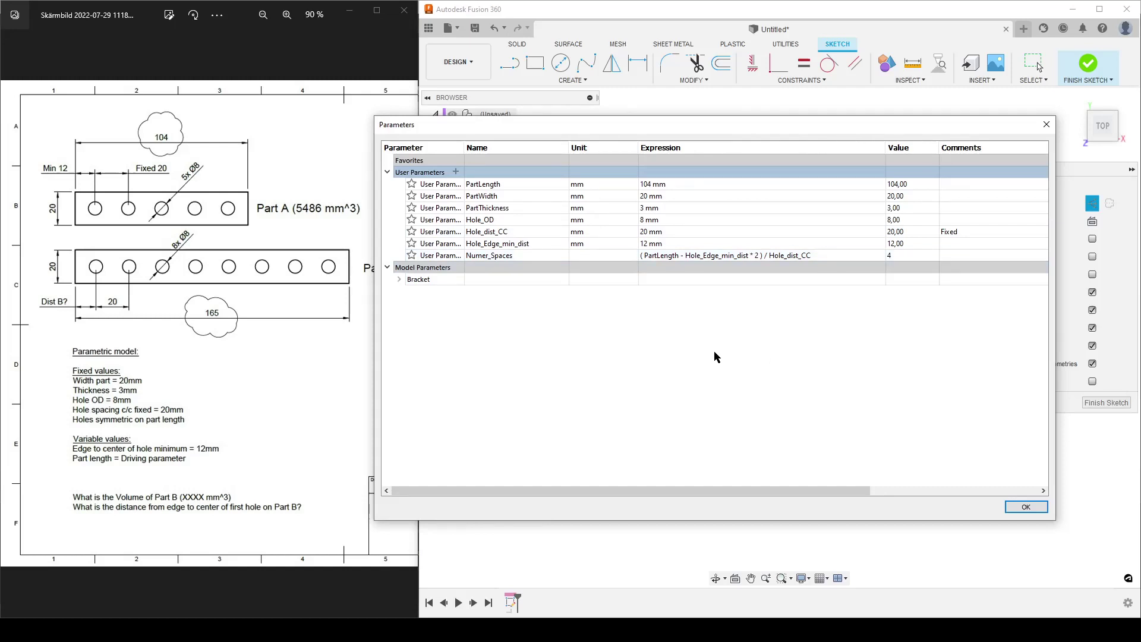
left_click(665, 183)
type("10")
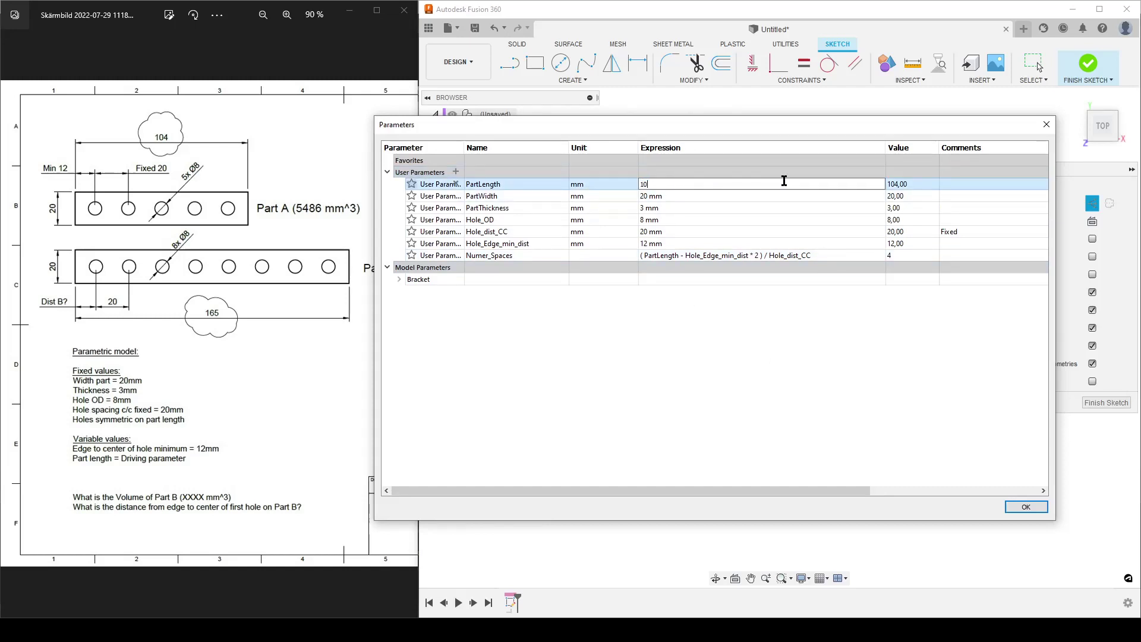
type("5")
key("Return")
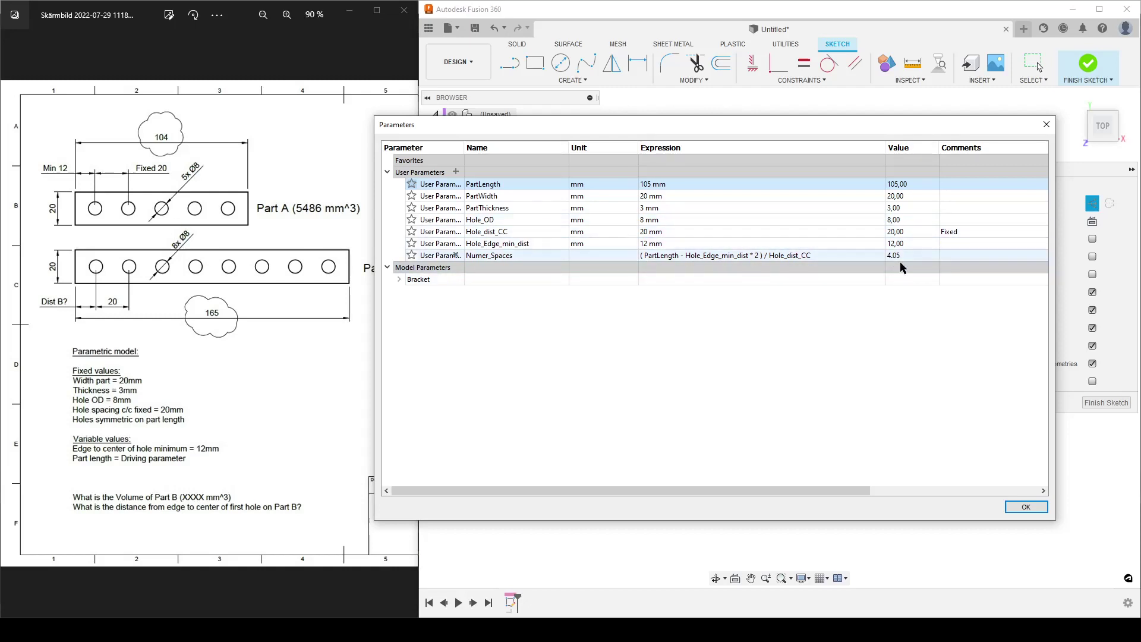
left_click(684, 188)
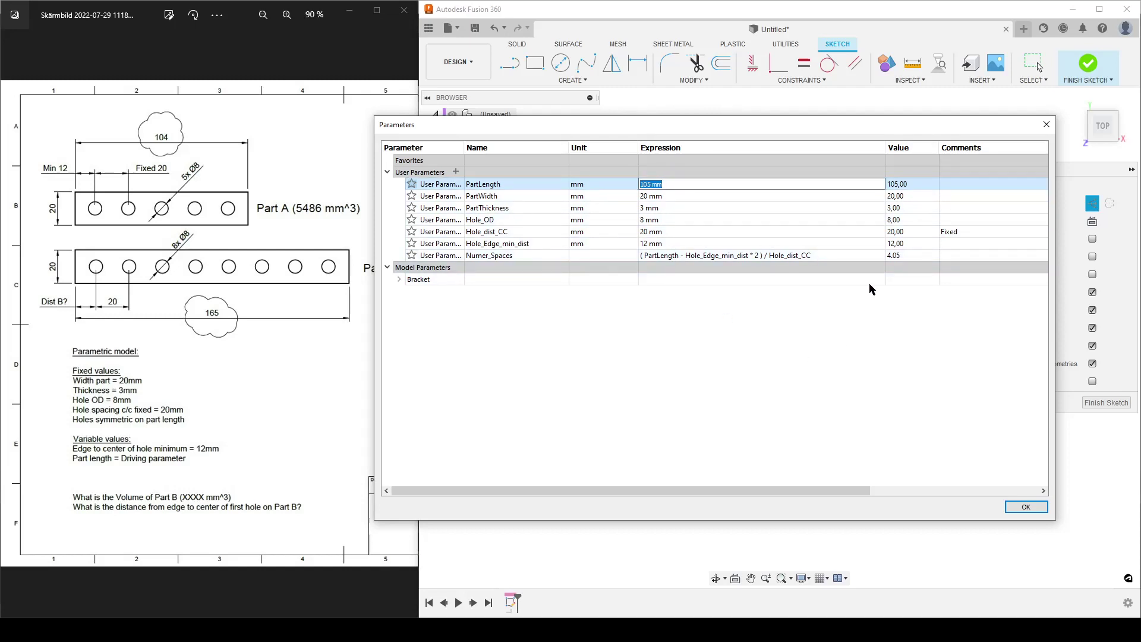
left_click(808, 303)
Wrap the Numer_Spaces expression in a floor function: floor((PartLength - Hole_Edge_min_dist * 2) / Hole_dist_CC)
double_click(815, 255)
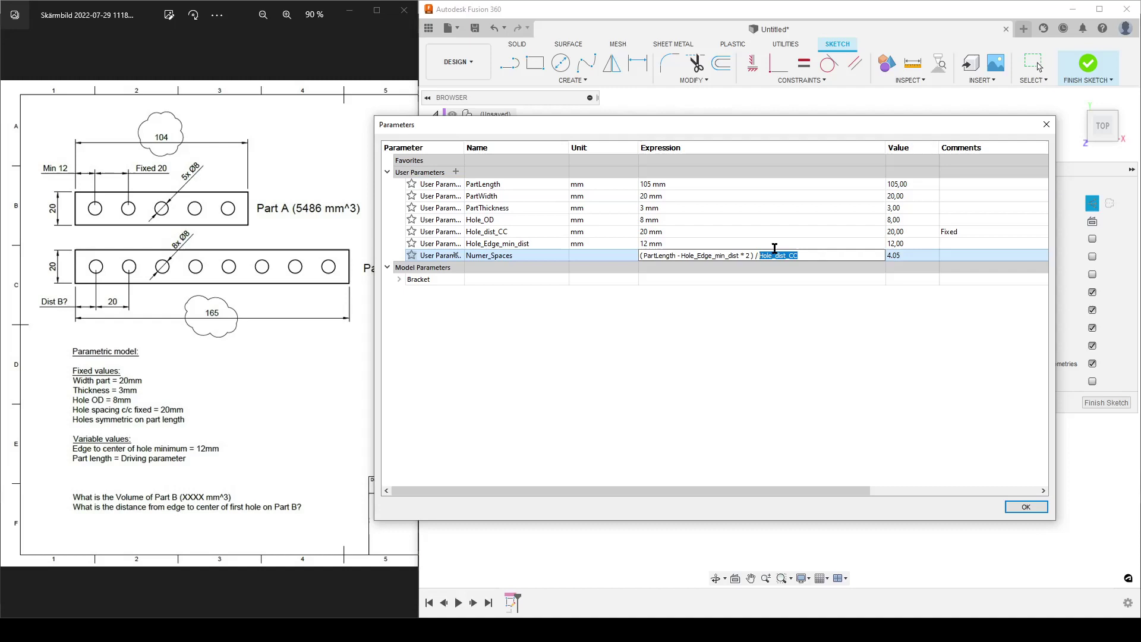
key("Left")
key("Left")
key("Left")
key("Left")
key("Left")
key("Left")
key("Left")
key("Left")
key("Left")
key("Left")
key("Left")
key("Left")
key("Left")
key("Left")
key("Left")
key("Left")
key("Left")
key("Left")
key("Left")
key("Left")
key("Left")
key("Left")
key("Left")
key("Left")
key("Left")
key("Left")
key("Left")
type("floor(")
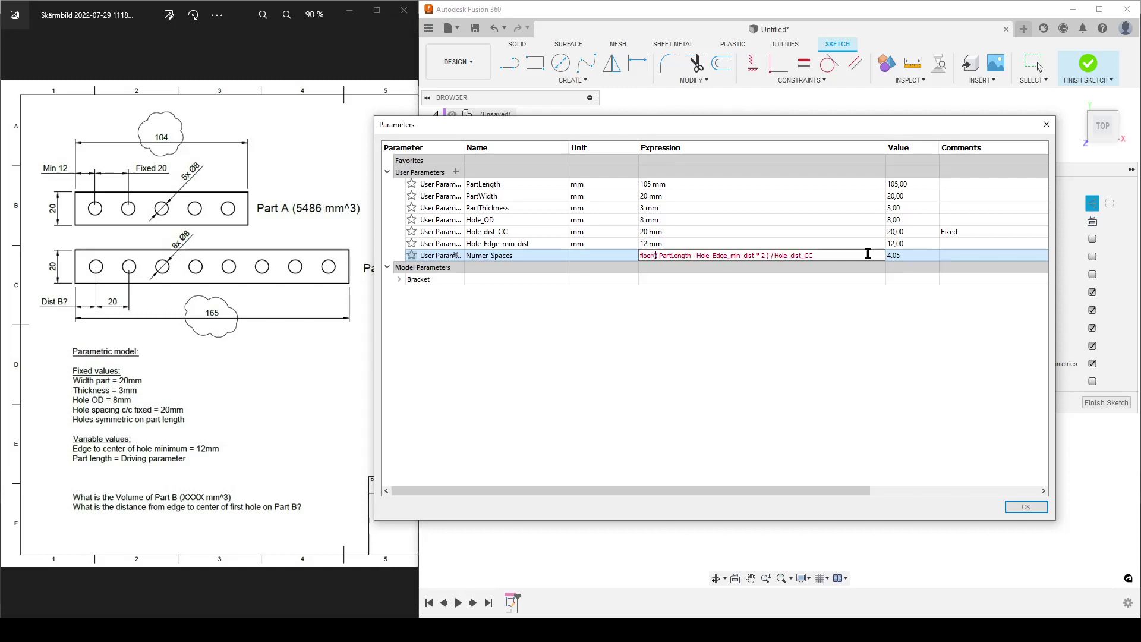
key("End")
type(")")
key("Return")
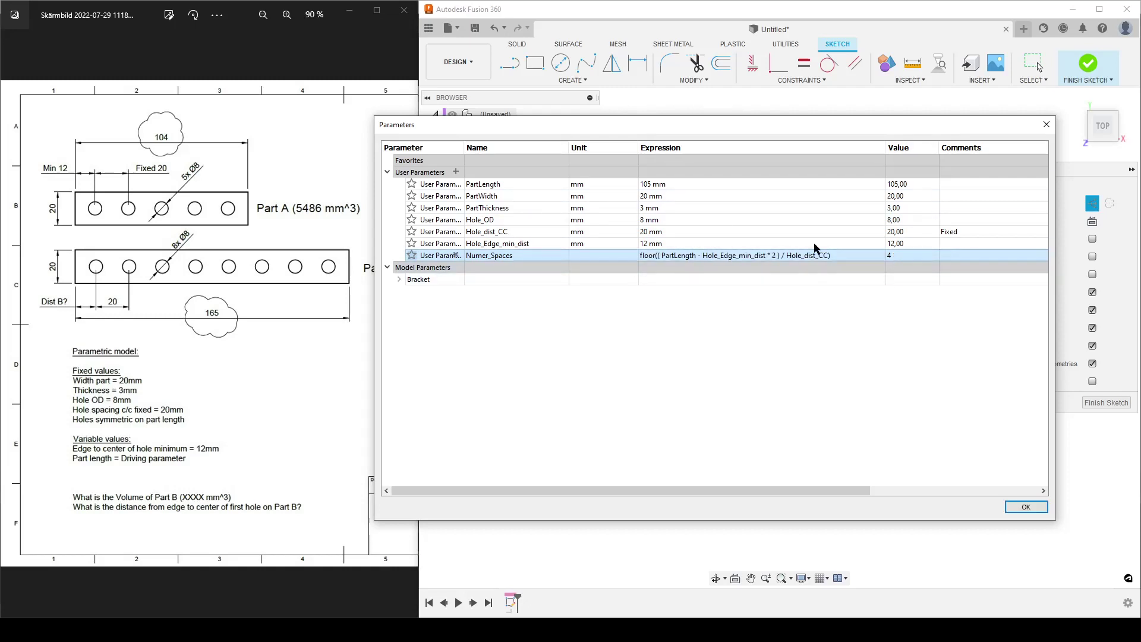
Set PartLength to 104 mm and close the parameters
left_click(683, 183)
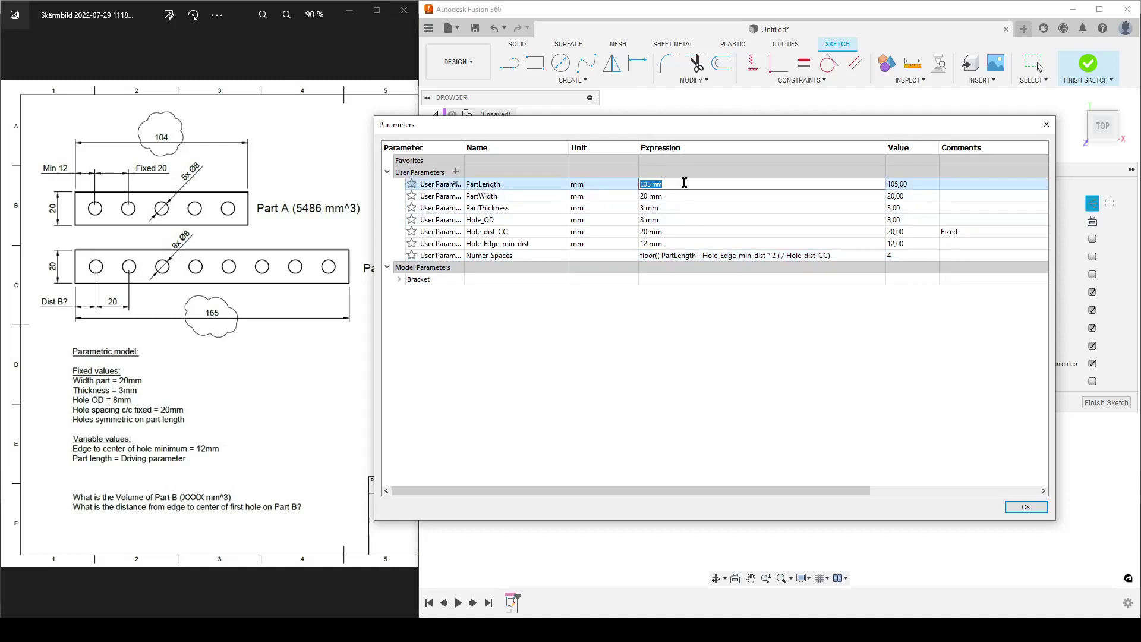
type("104")
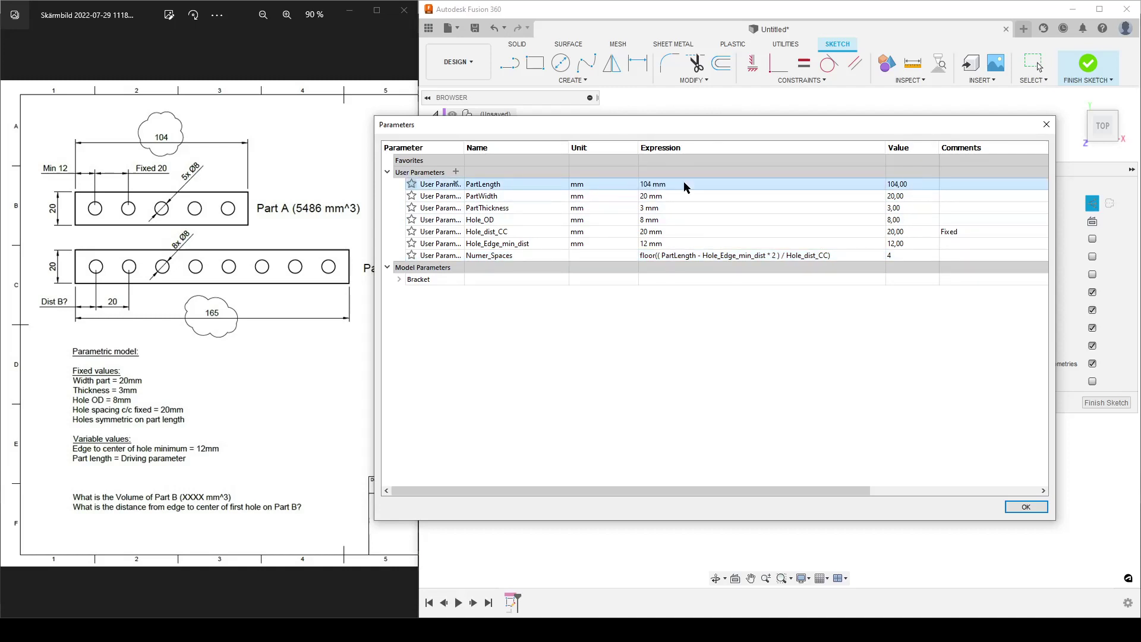
key("Return")
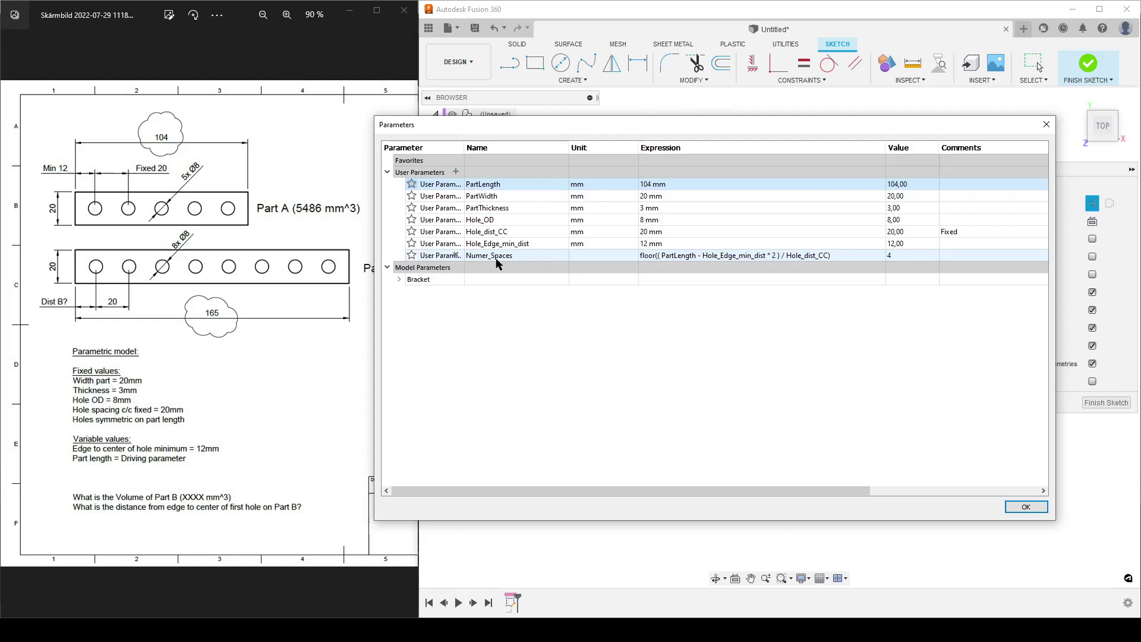
left_click(1026, 509)
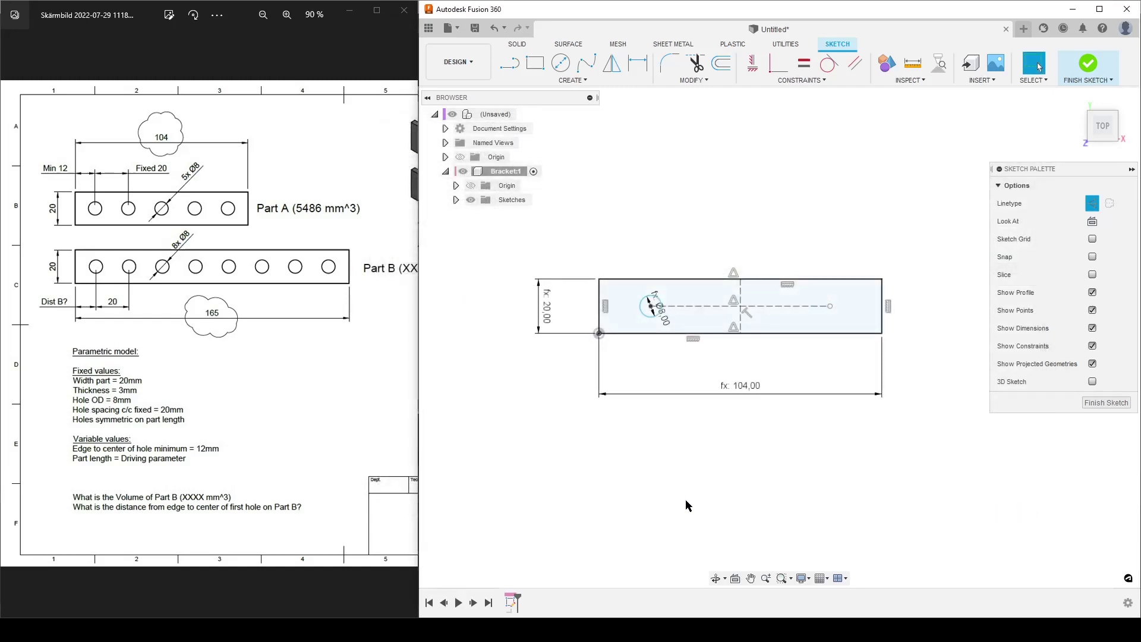
Dimension the horizontal construction line above the rectangle with the expression Numer_Spaces*Hole_dist_CC
key("d")
left_click(775, 306)
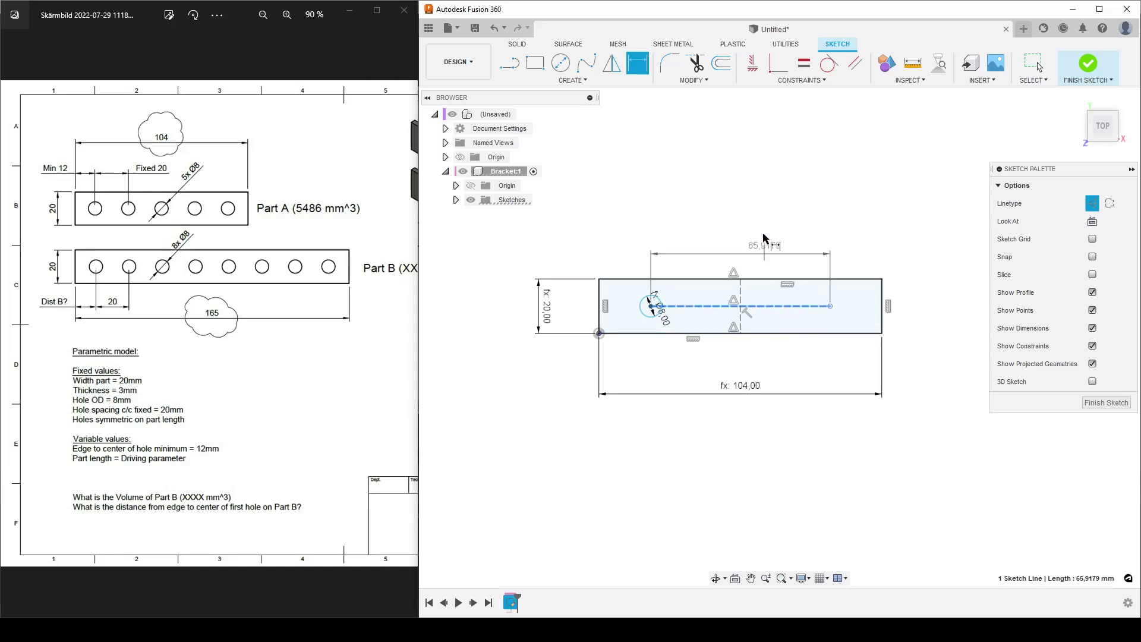
left_click(765, 208)
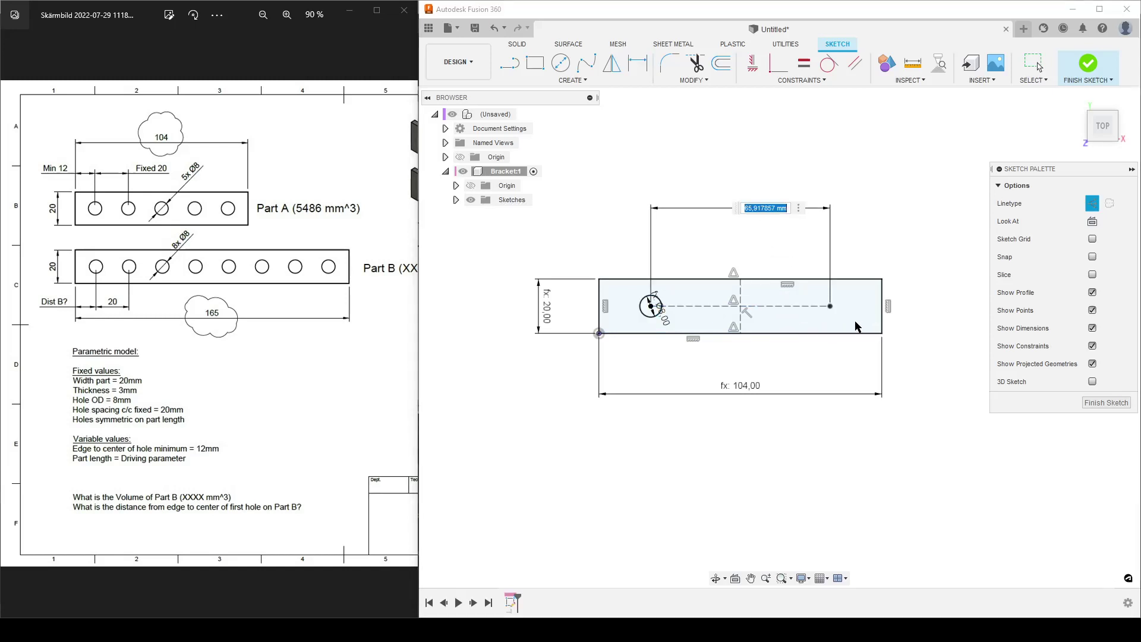
type("Numer_Spaces*hol")
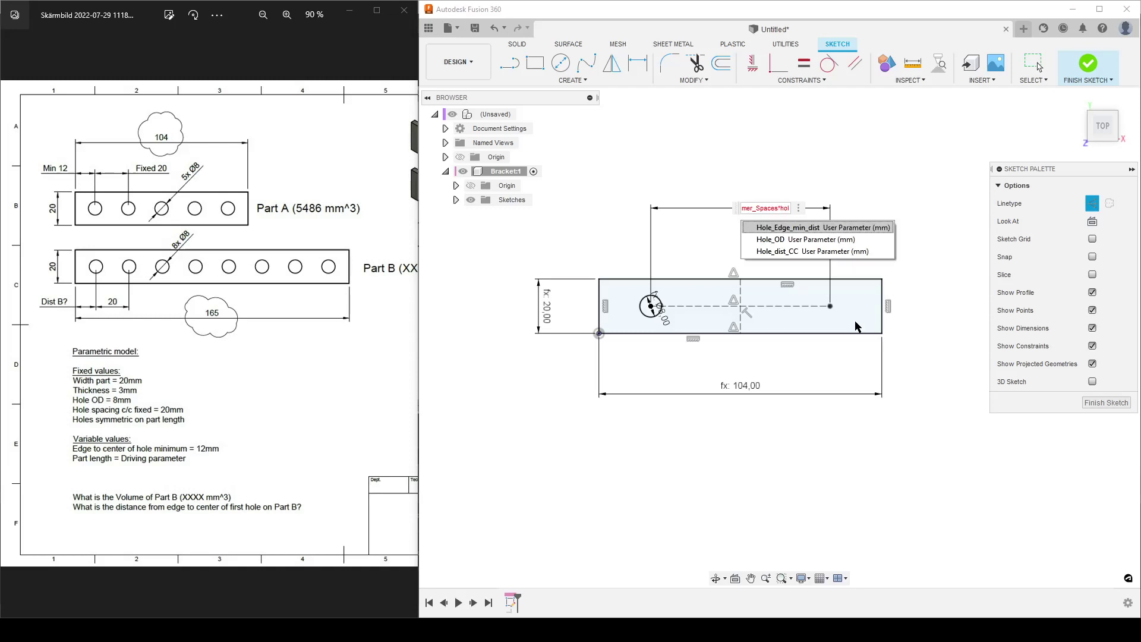
key("Down")
key("Down")
key("Return")
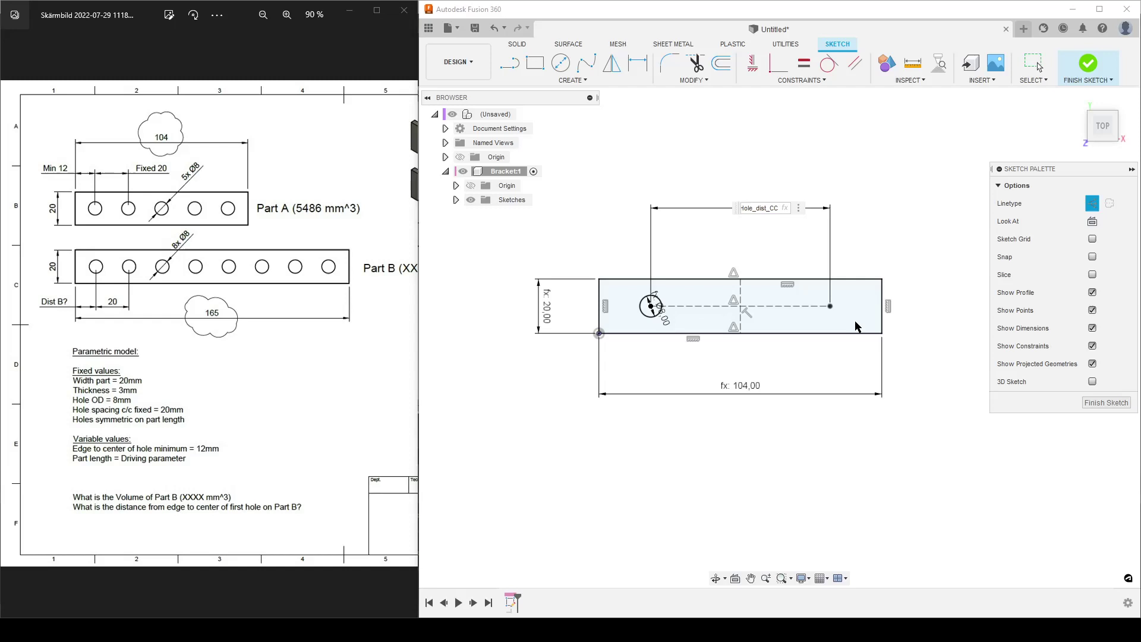
key("Return")
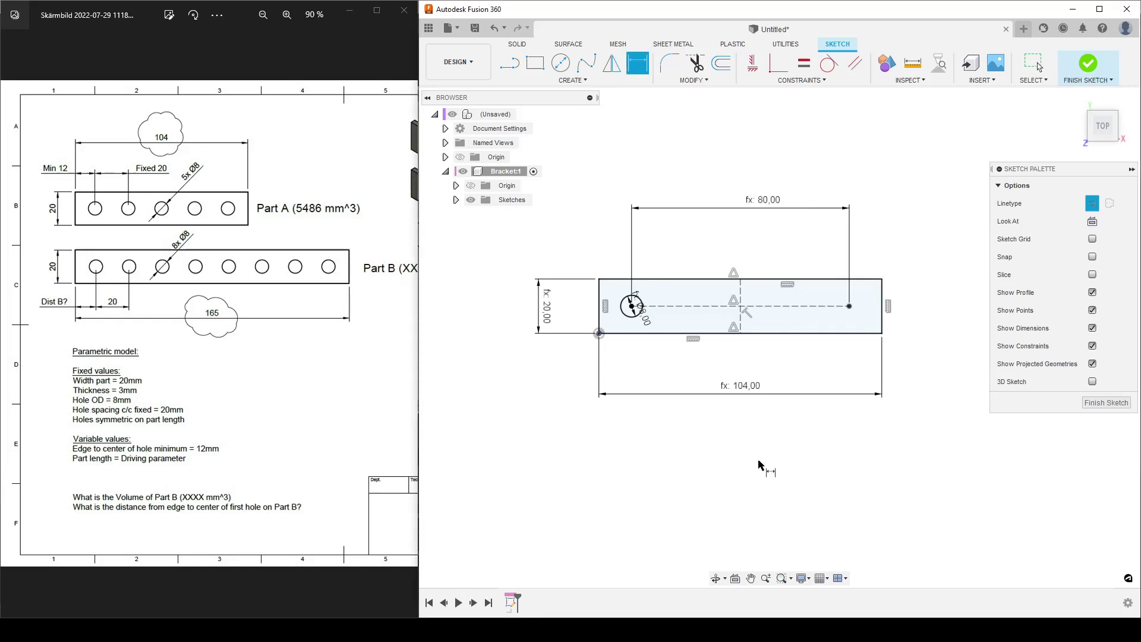
scroll(909, 435, "down", 2)
key("Escape")
middle_click_drag(909, 436, 825, 417)
scroll(742, 173, "down", 3)
key("d")
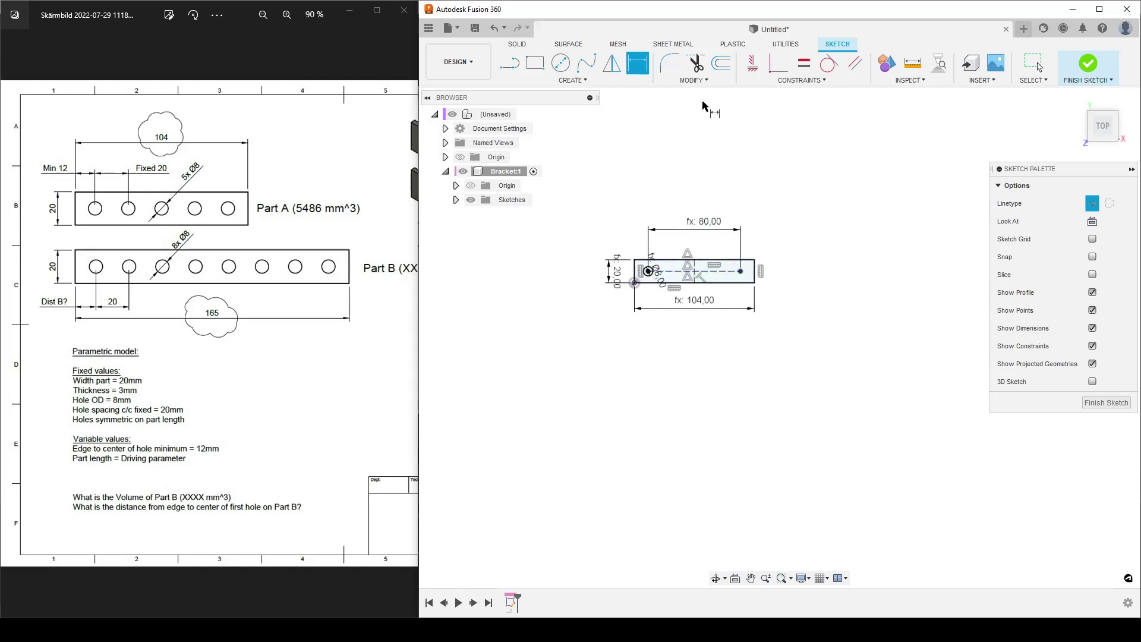
Set the PartLength user parameter to 165 mm to test how the sketch responds
left_click(694, 80)
left_click(722, 189)
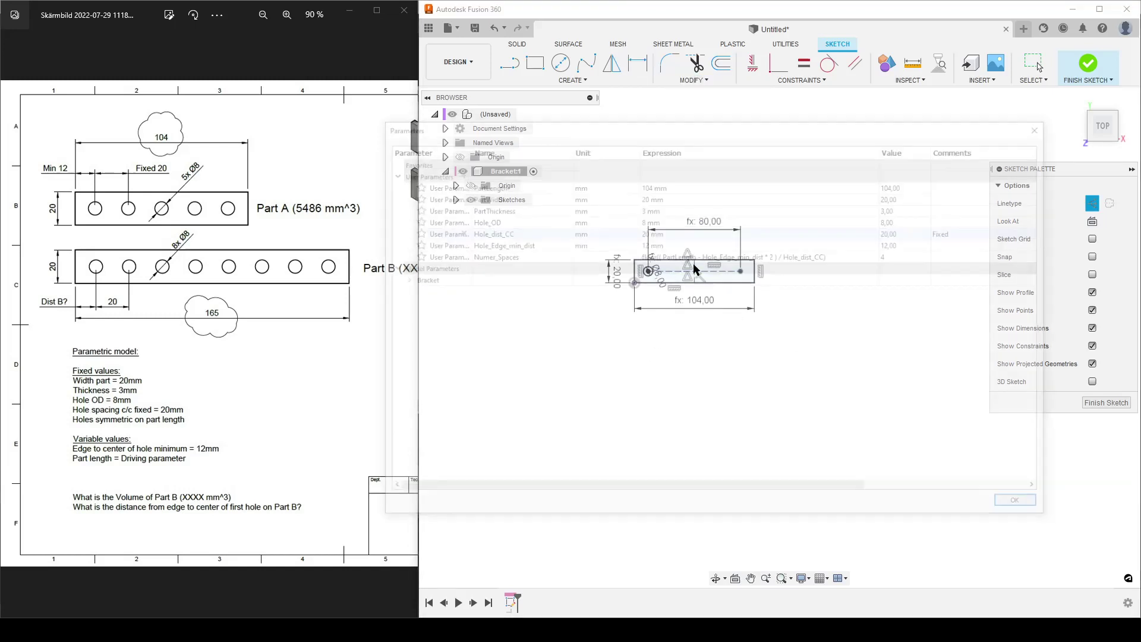
left_click_drag(691, 120, 671, 423)
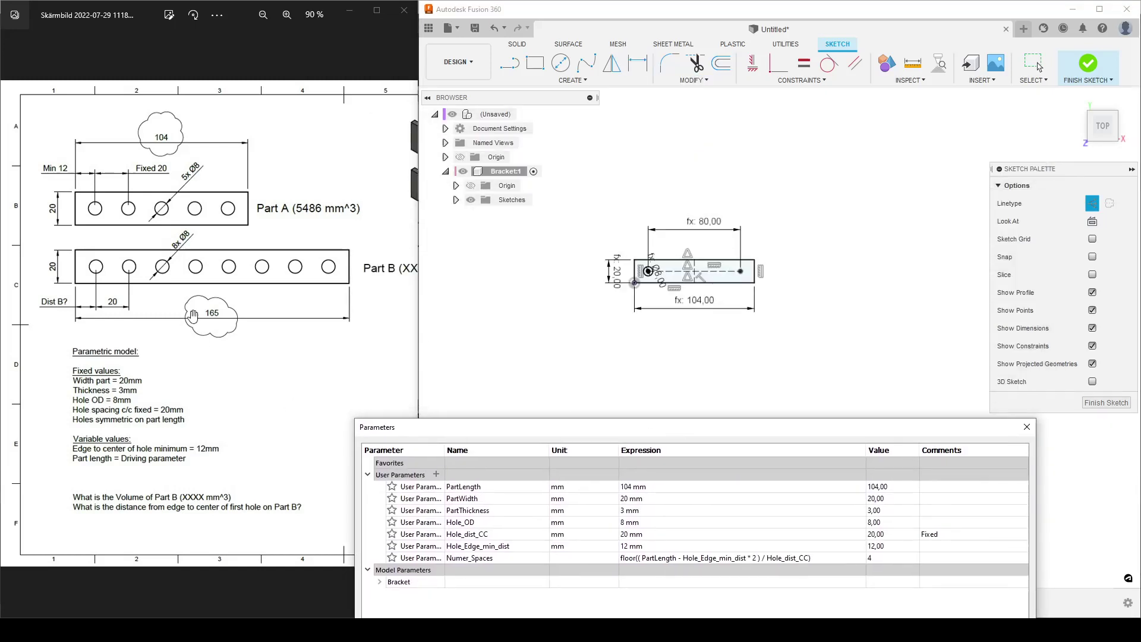
double_click(662, 486)
type("165")
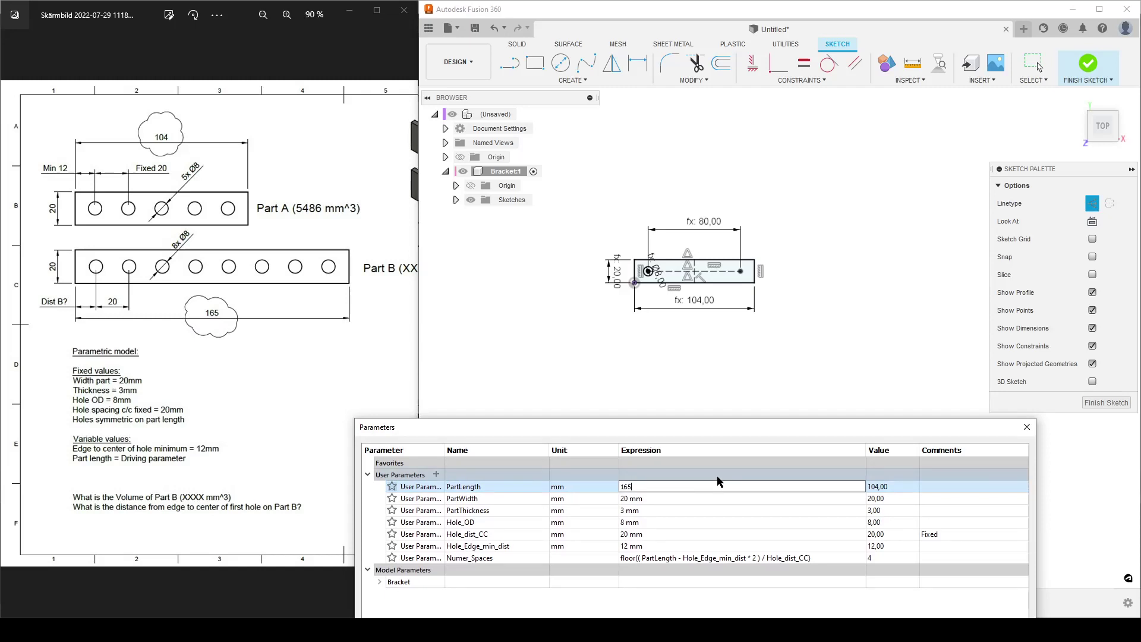
key("Return")
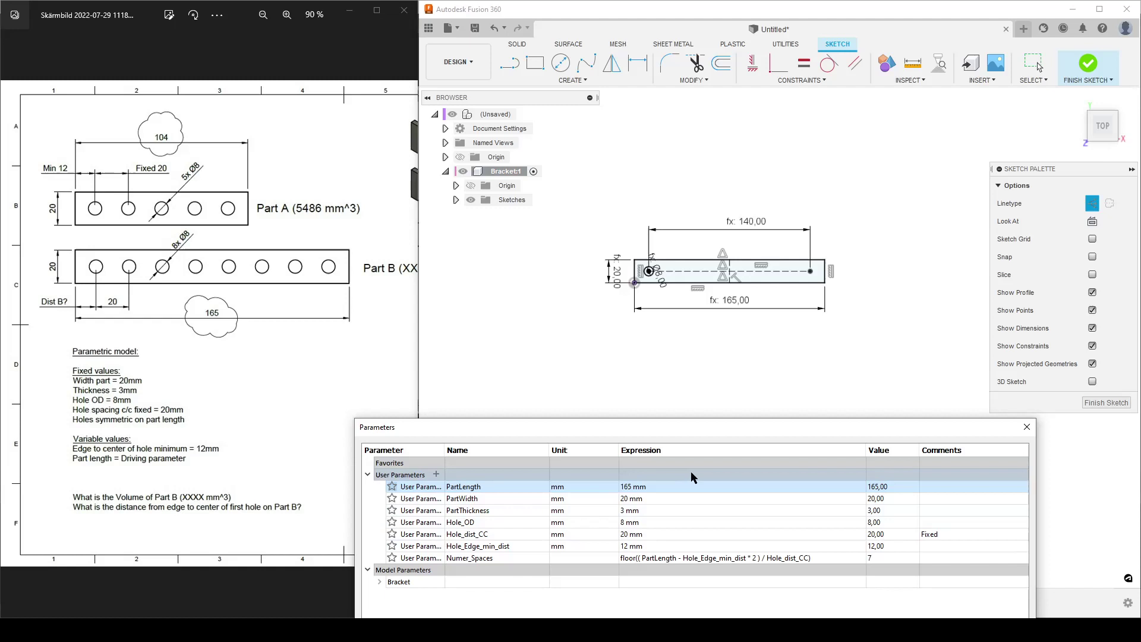
Restore PartLength to 104 mm and close the parameters
double_click(642, 486)
type("10")
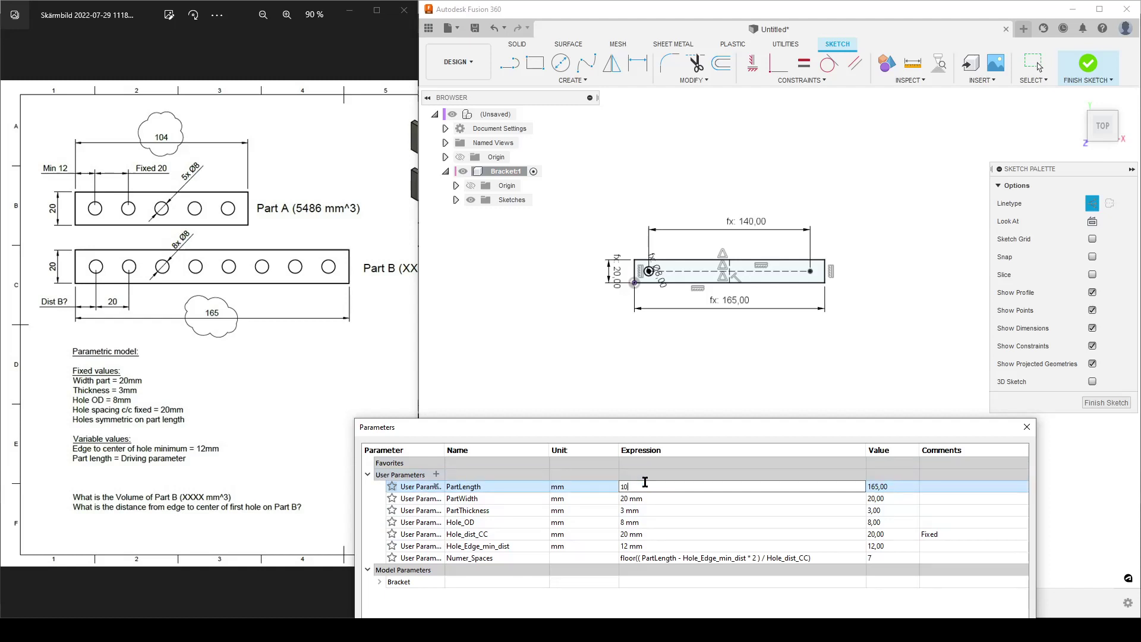
type("4")
key("Return")
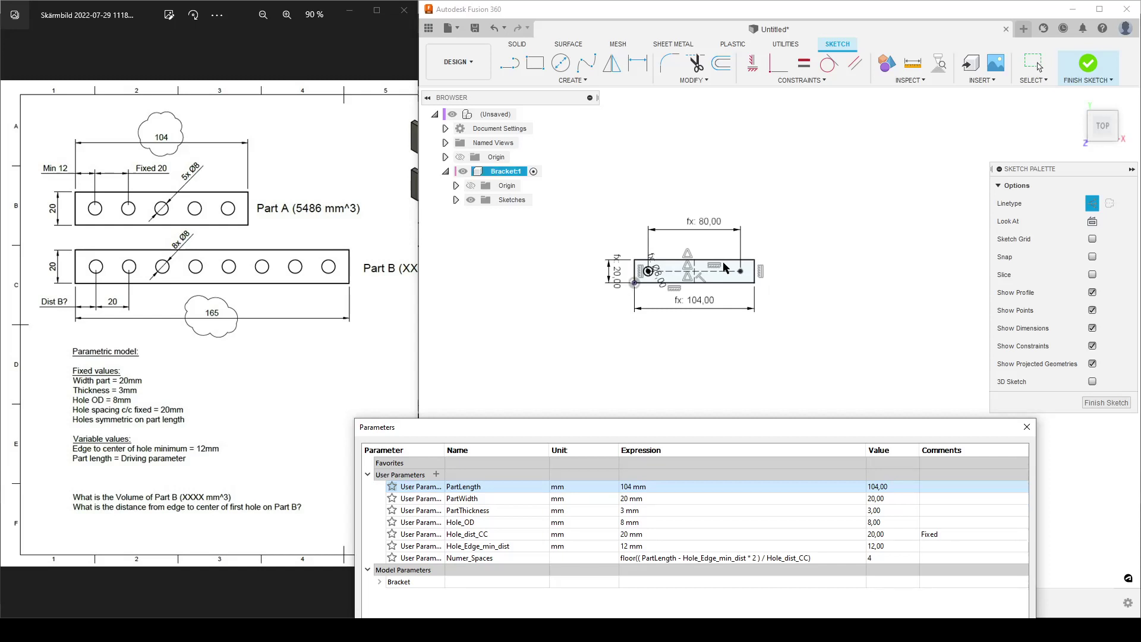
scroll(650, 324, "up", 3)
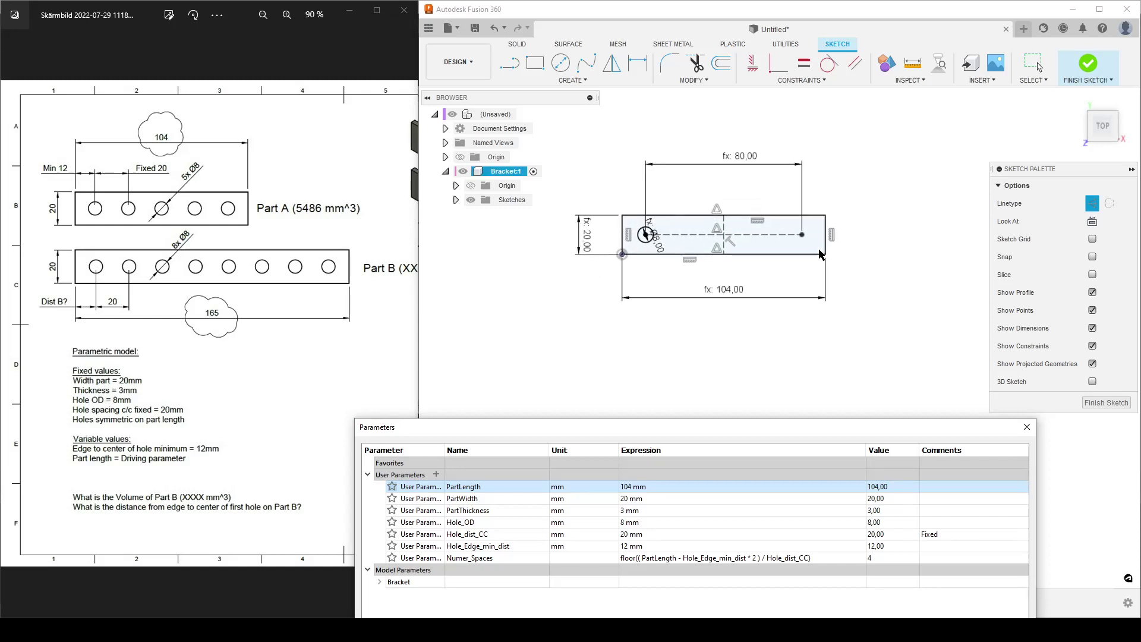
left_click_drag(830, 418, 815, 116)
left_click(991, 498)
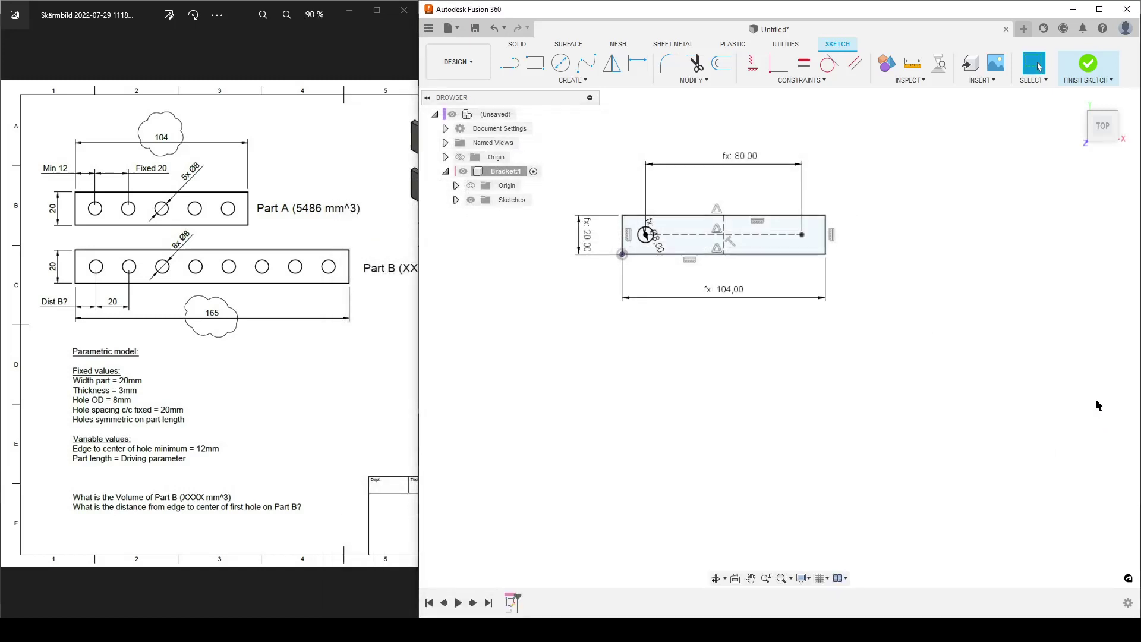
Extrude the rectangular profile around the hole as a new body with the distance PartThickness
key("Return")
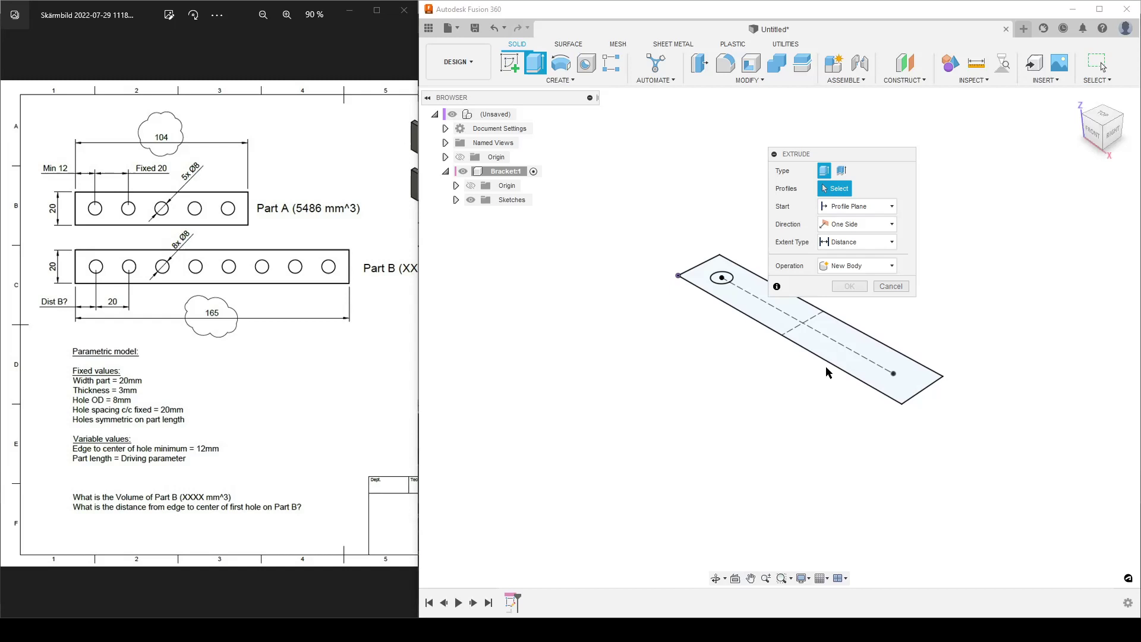
left_click(828, 340)
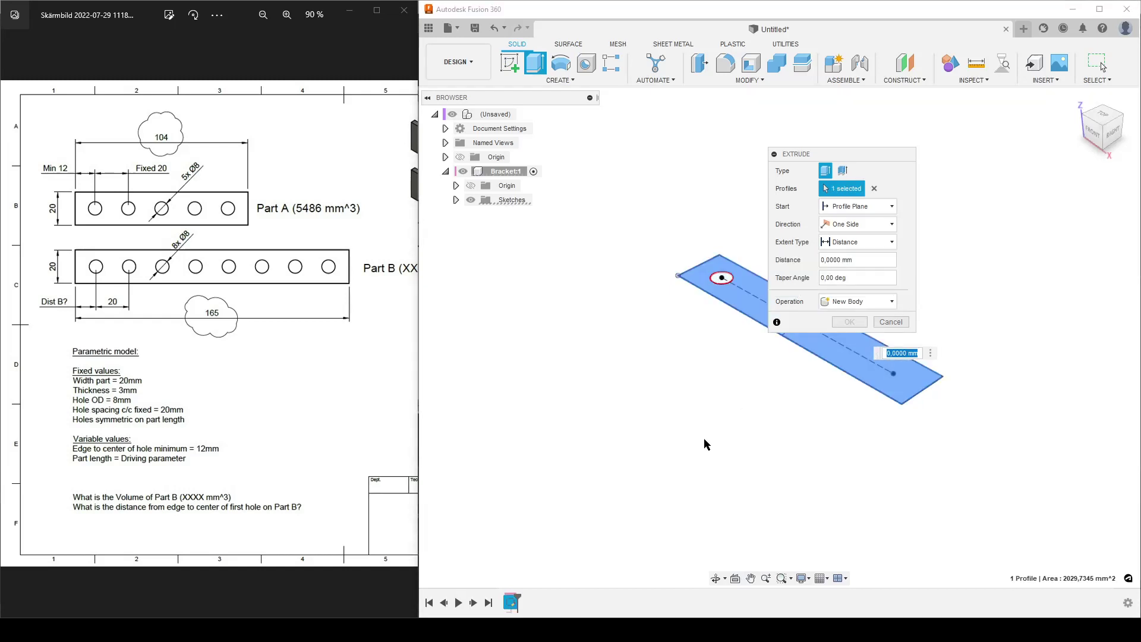
left_click(856, 260)
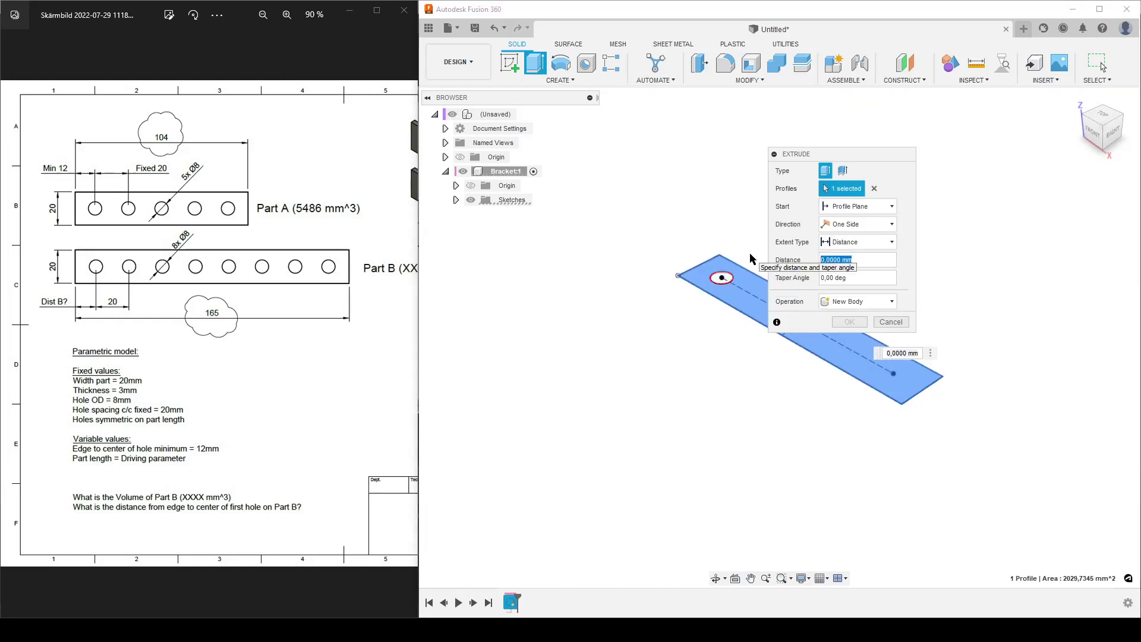
type("th")
key("Return")
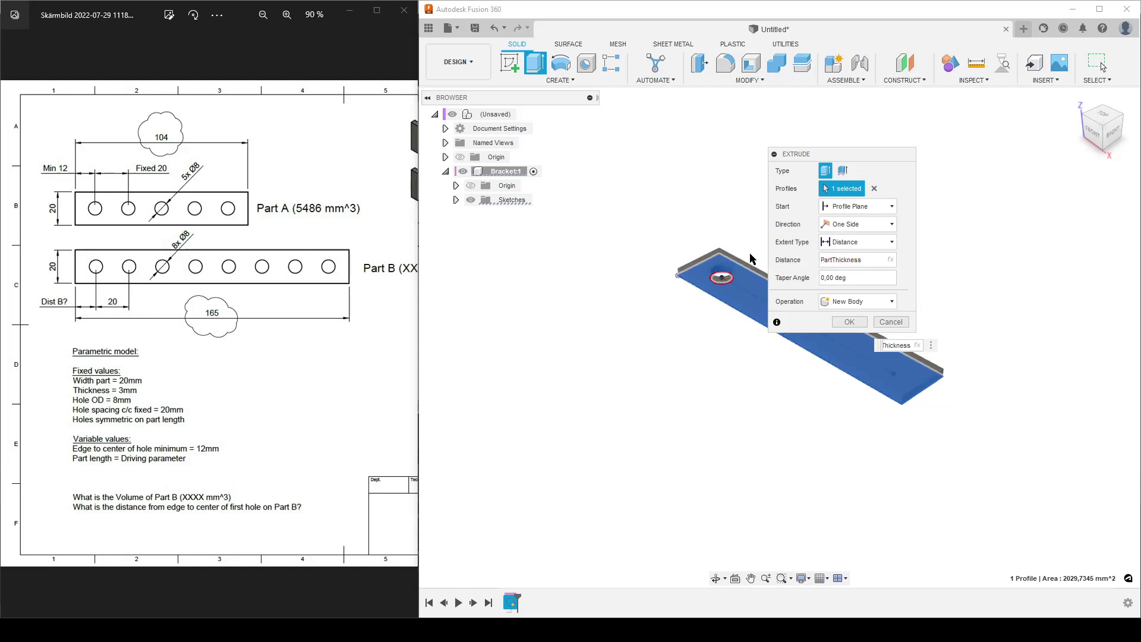
key("Return")
Toggle the visibility of Body1 off and back on, and hide Sketch1
scroll(759, 296, "up", 3)
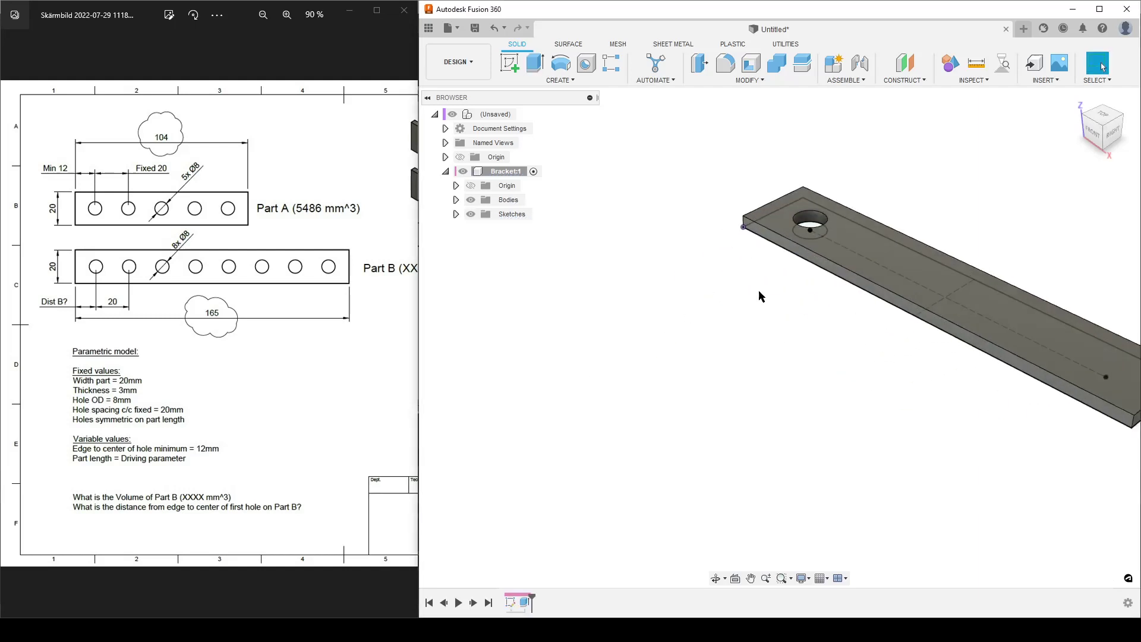
left_click(456, 200)
left_click(486, 215)
left_click(482, 214)
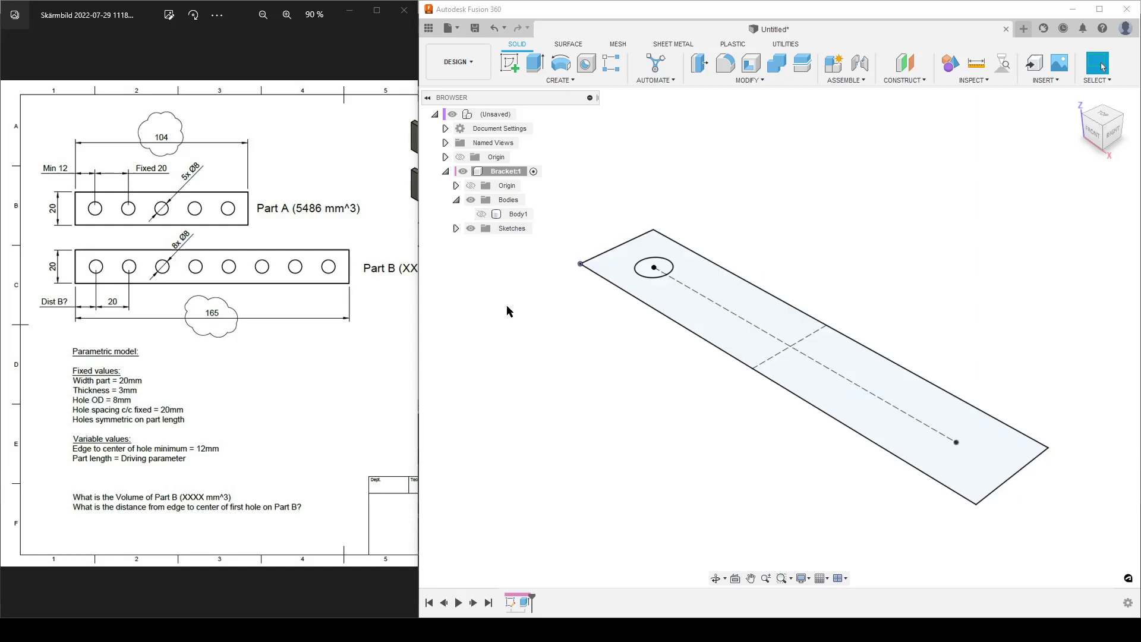
left_click(481, 214)
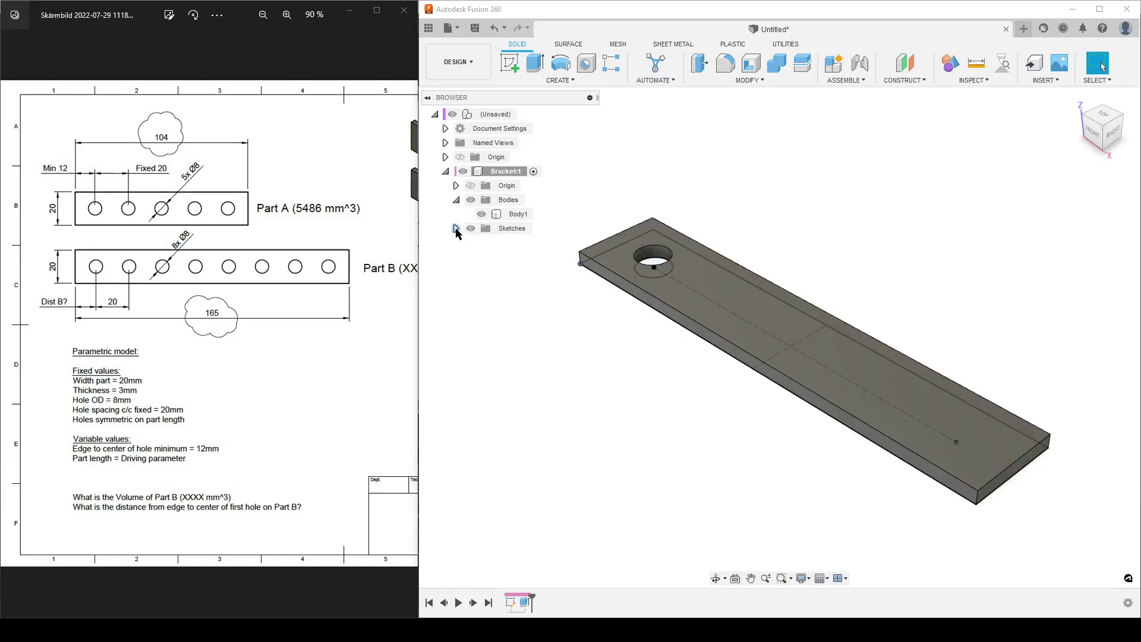
left_click(456, 229)
left_click(481, 243)
Start a Rectangular Pattern of type Faces and select the hole's cylindrical face as the object
middle_click_drag(604, 382, 646, 429, "shift")
middle_click_drag(729, 407, 764, 435)
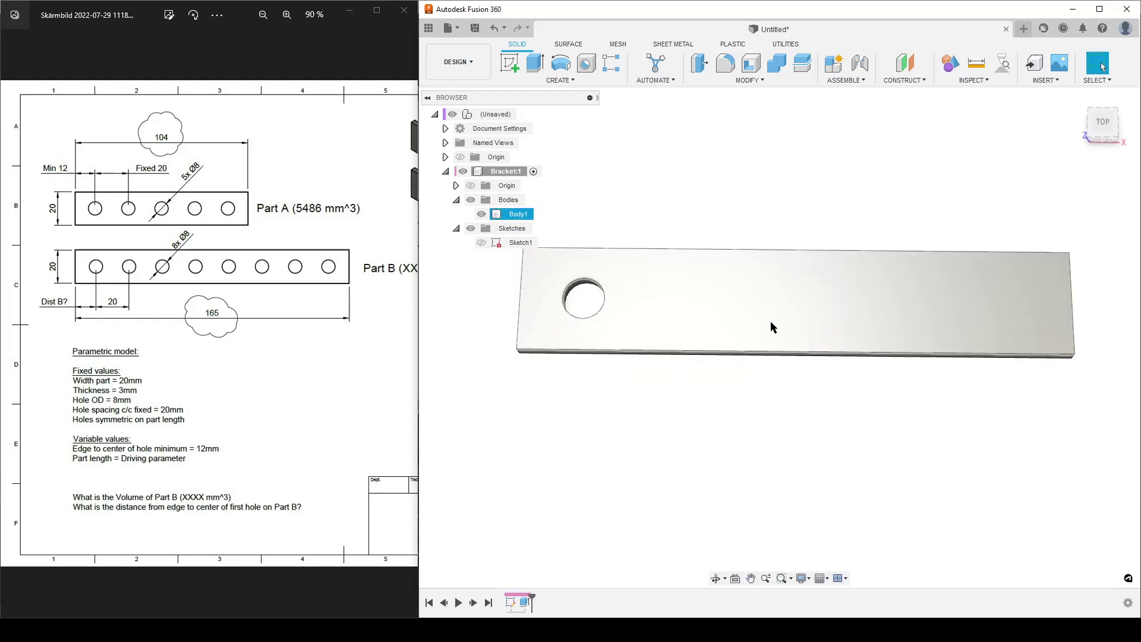
type("s")
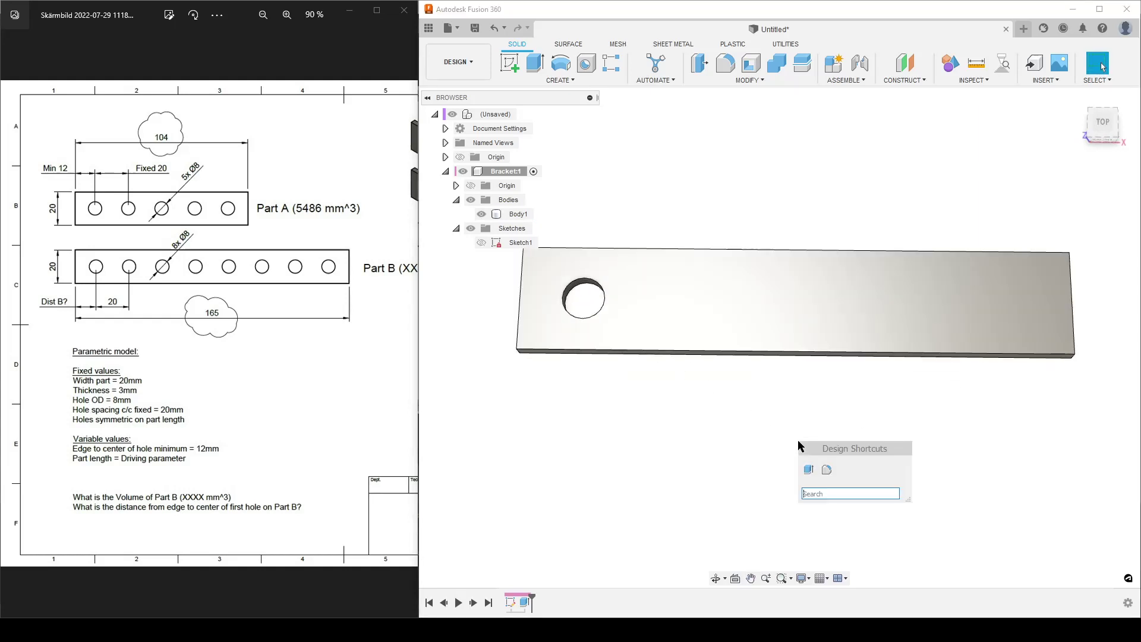
type("rec")
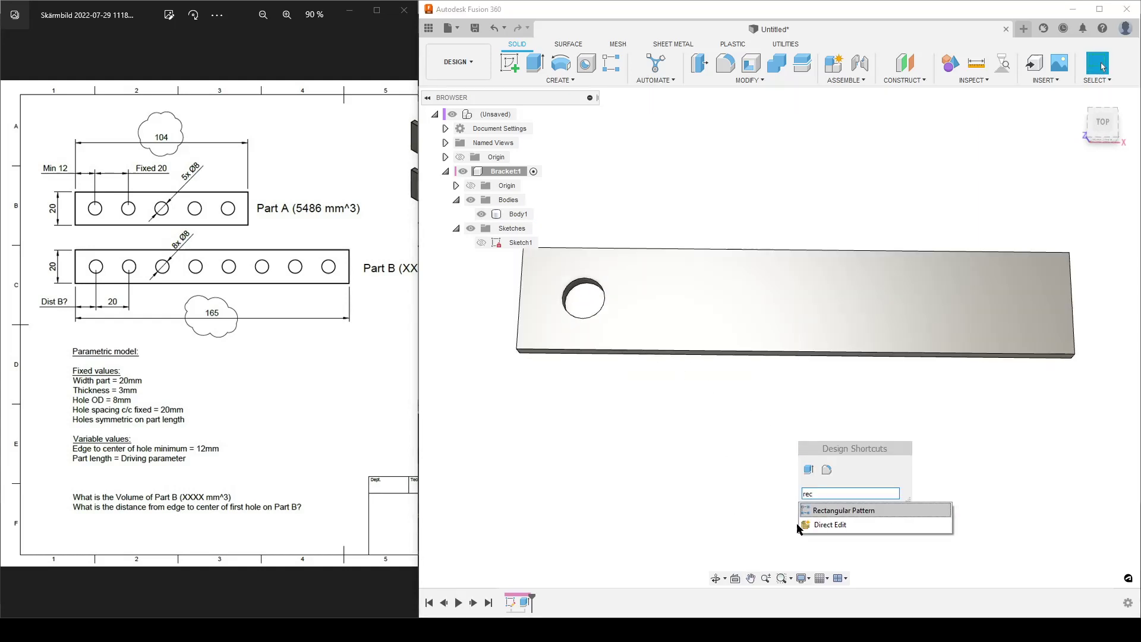
left_click(831, 510)
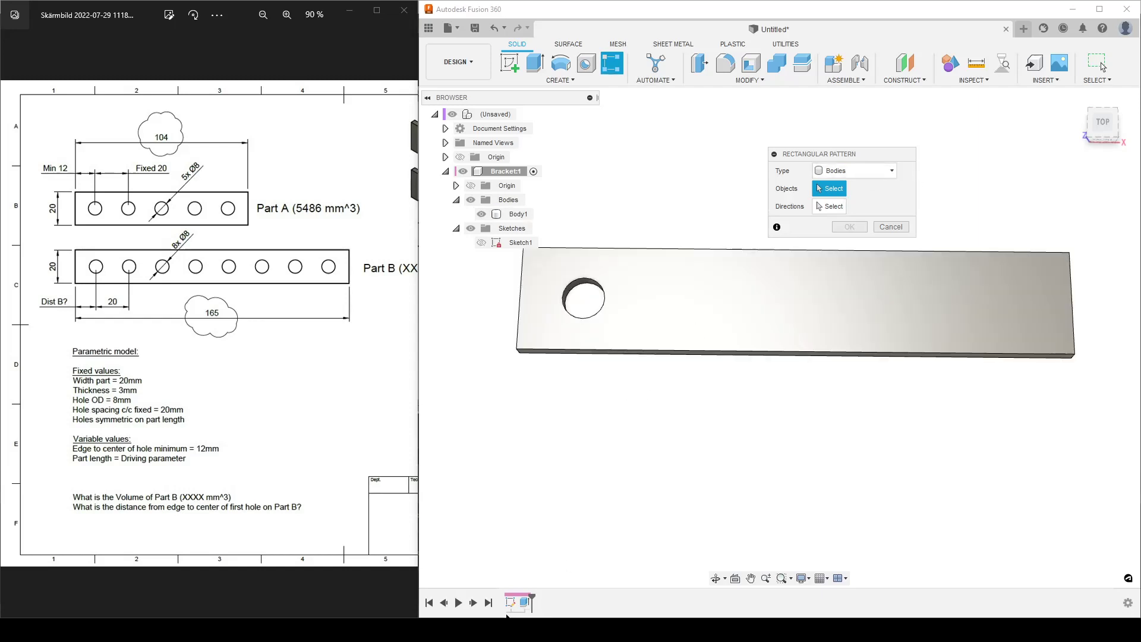
left_click(882, 172)
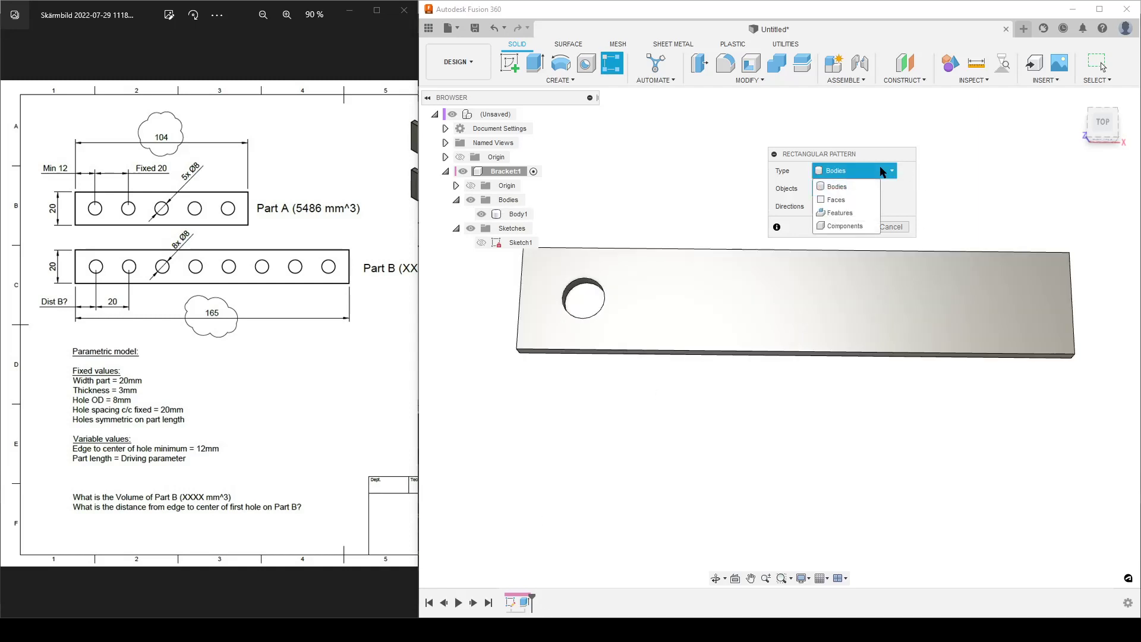
left_click(866, 201)
scroll(608, 428, "up", 4)
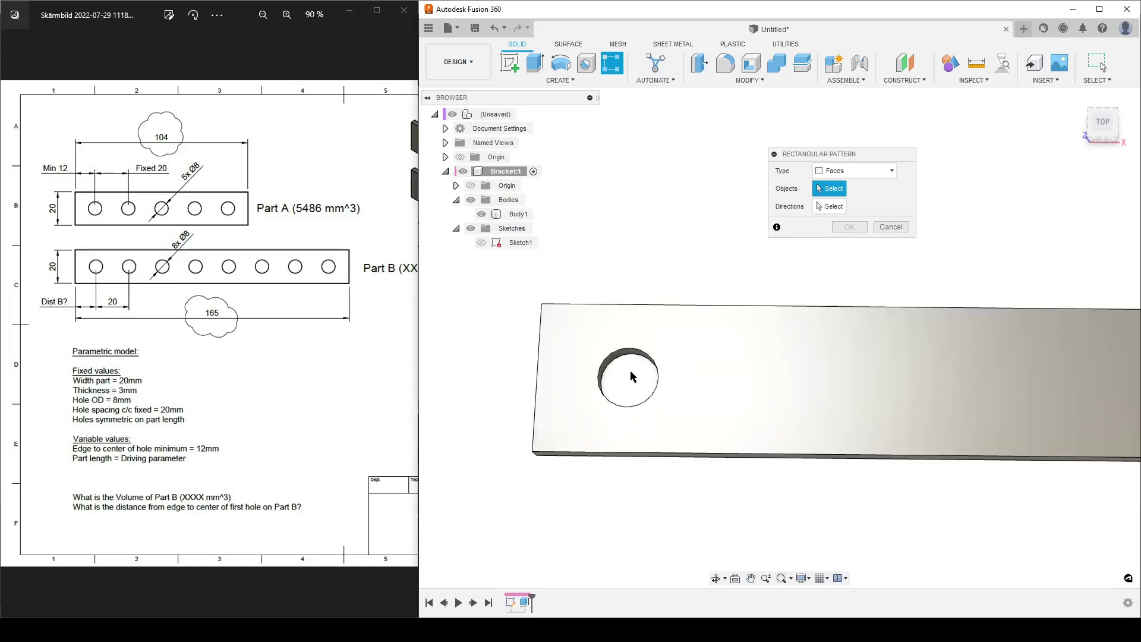
middle_click_drag(625, 458, 632, 323, "shift")
left_click(612, 314)
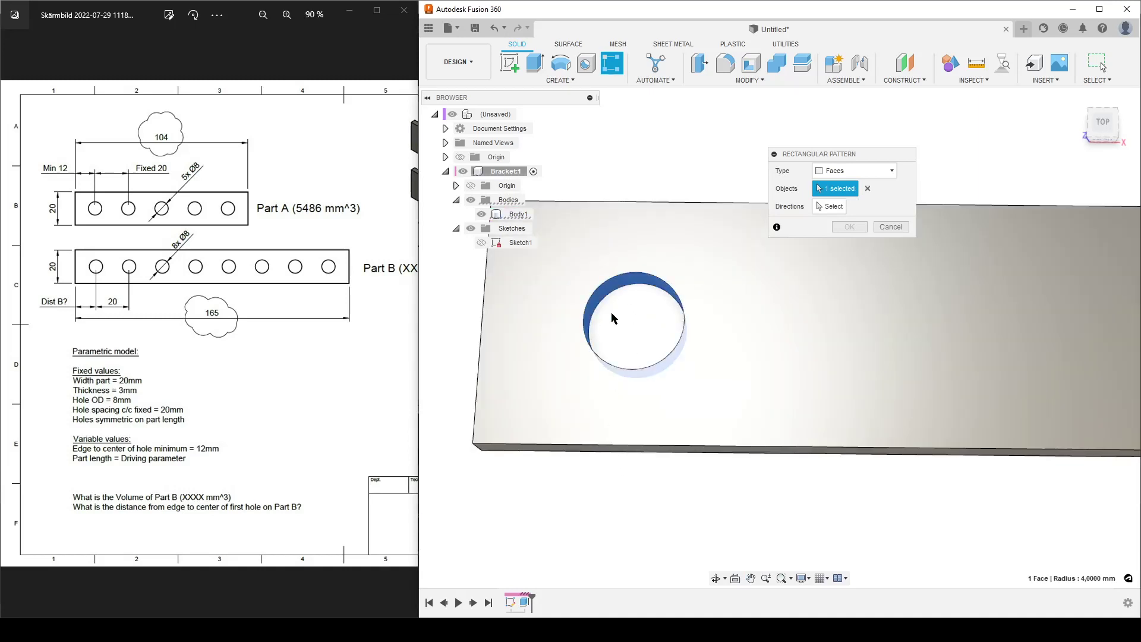
Define the pattern direction along the X axis and set its quantity to Numer_Spaces + 1
left_click(847, 206)
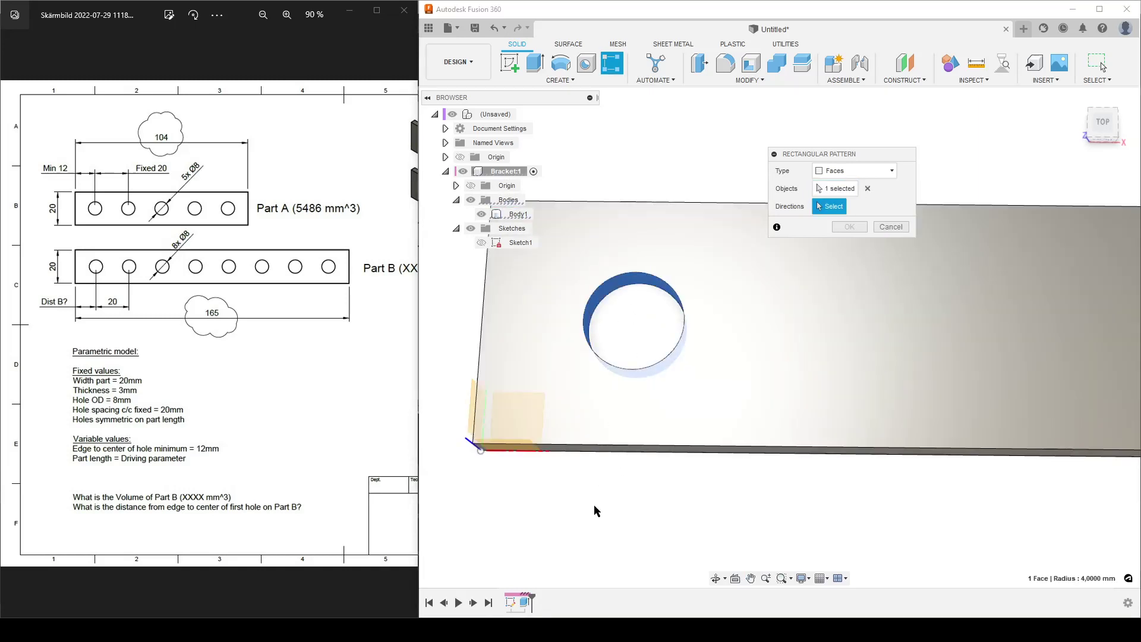
scroll(594, 504, "down", 2)
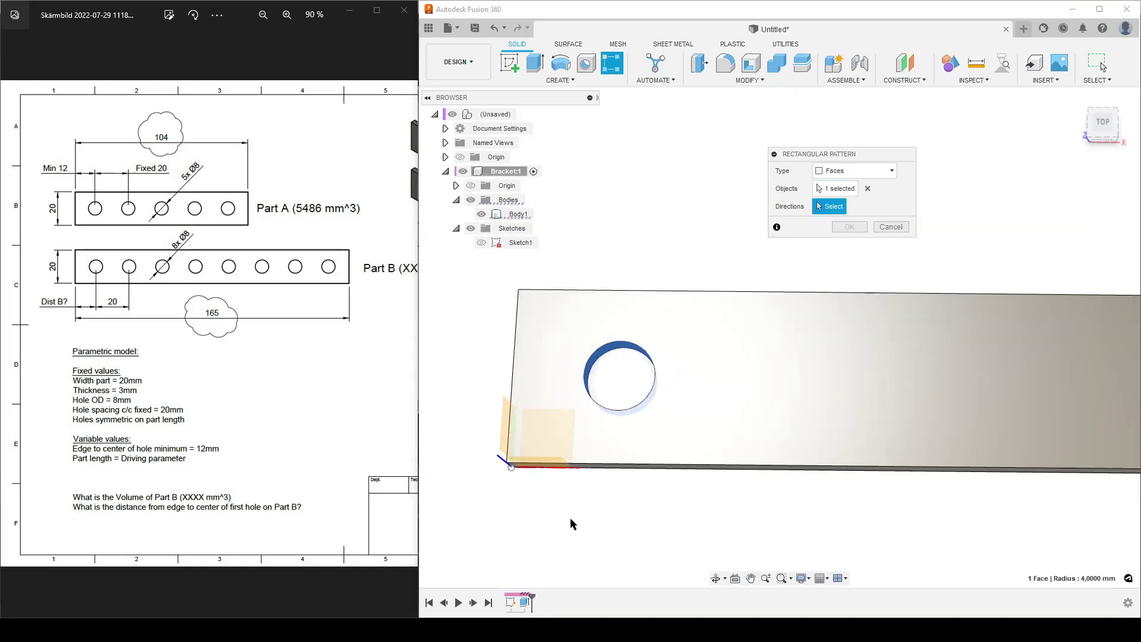
left_click(547, 468)
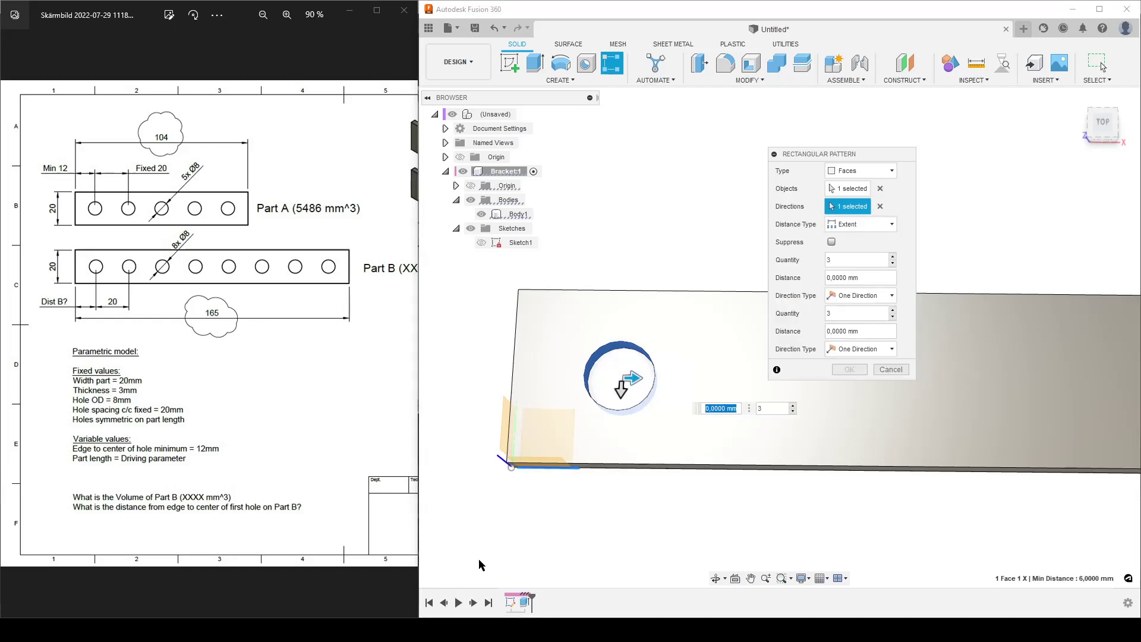
left_click(840, 258)
type("n")
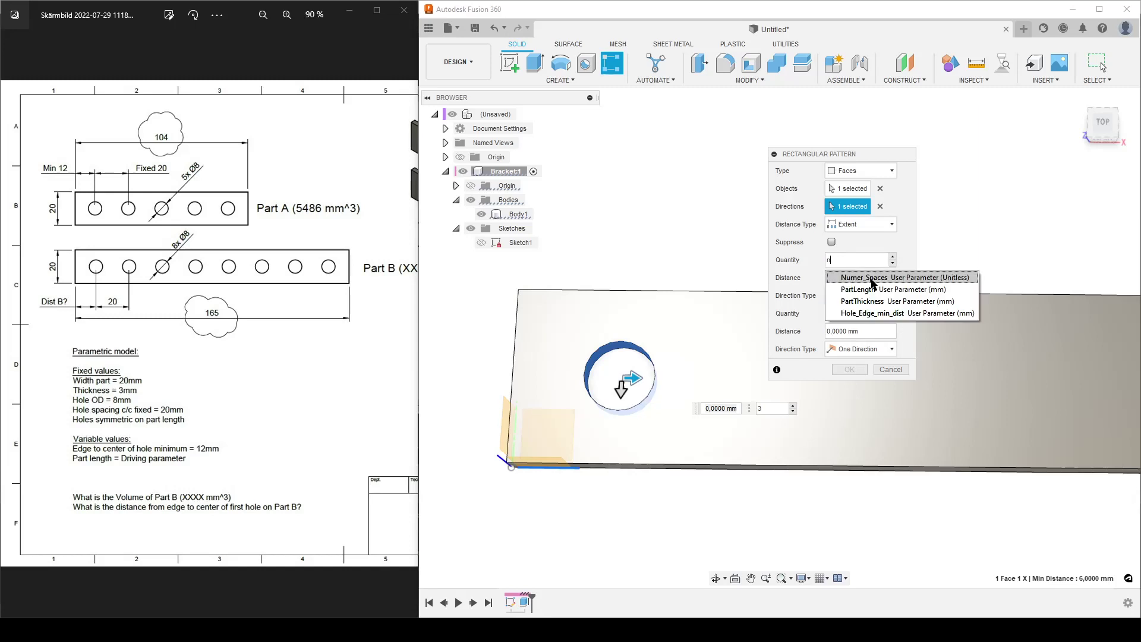
left_click(872, 279)
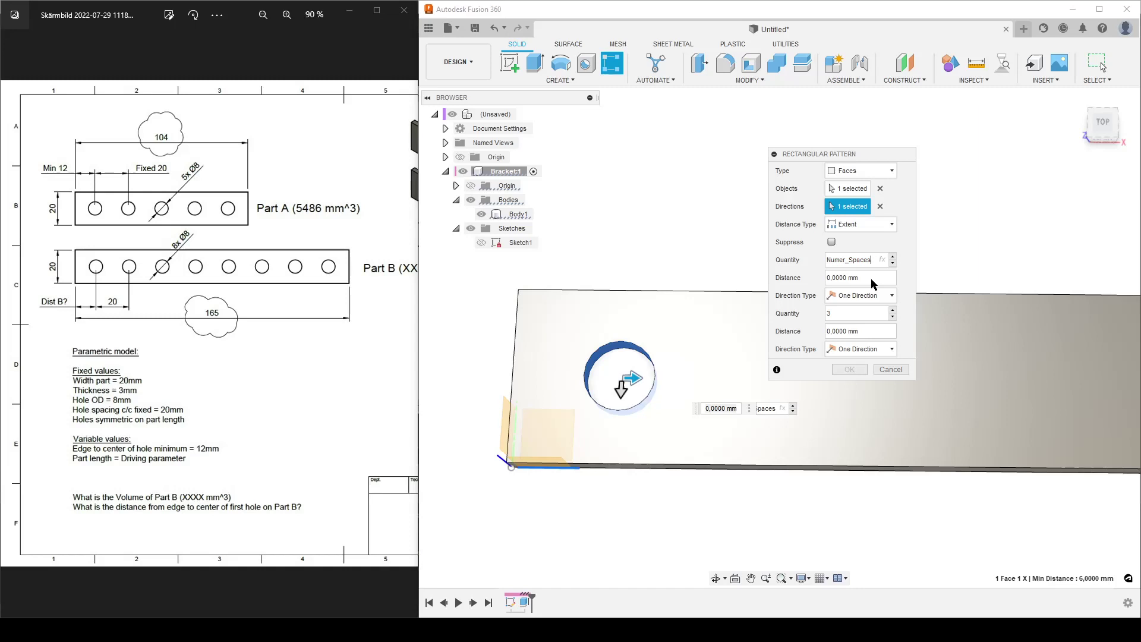
type("+1")
Set the pattern distance along the bracket to Hole_dist_CC with the Extent distance type
left_click(862, 278)
type("ho")
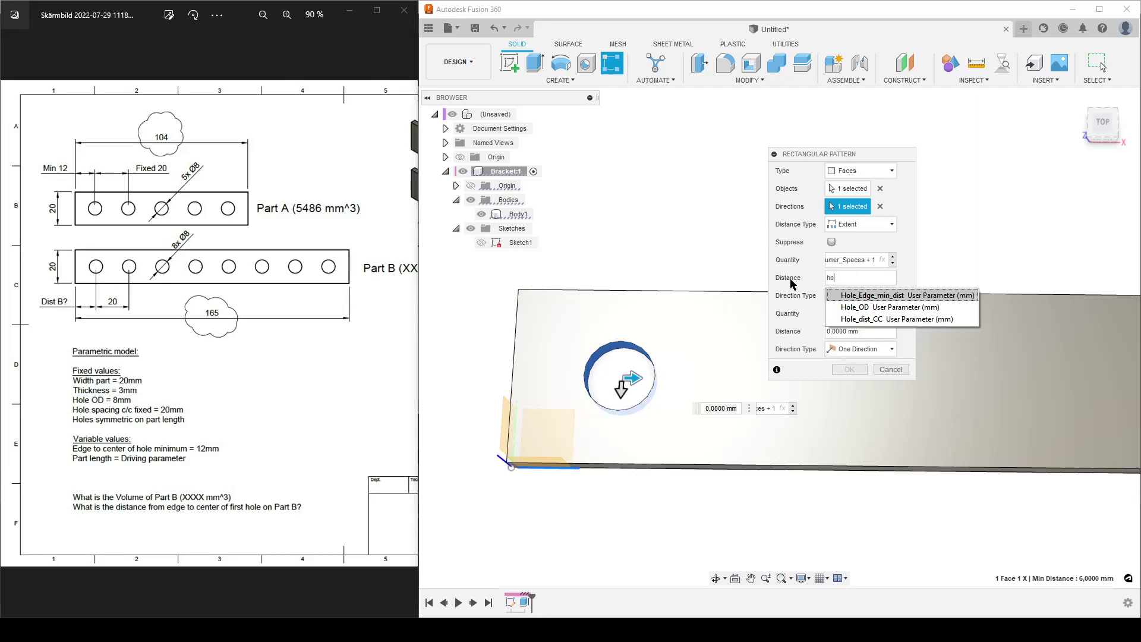
type("l")
key("Down")
key("Down")
key("Return")
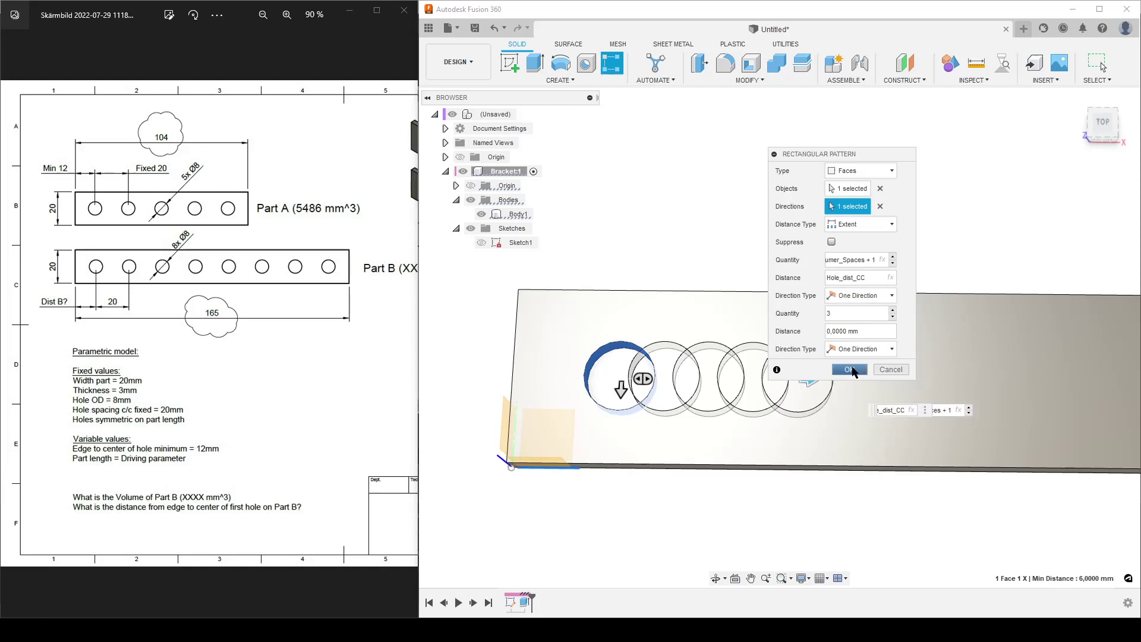
Change the pattern's distance type to Spacing and complete the hole pattern with a distance of Hole_dist_CC
left_click(857, 229)
left_click(805, 226)
left_click(855, 231)
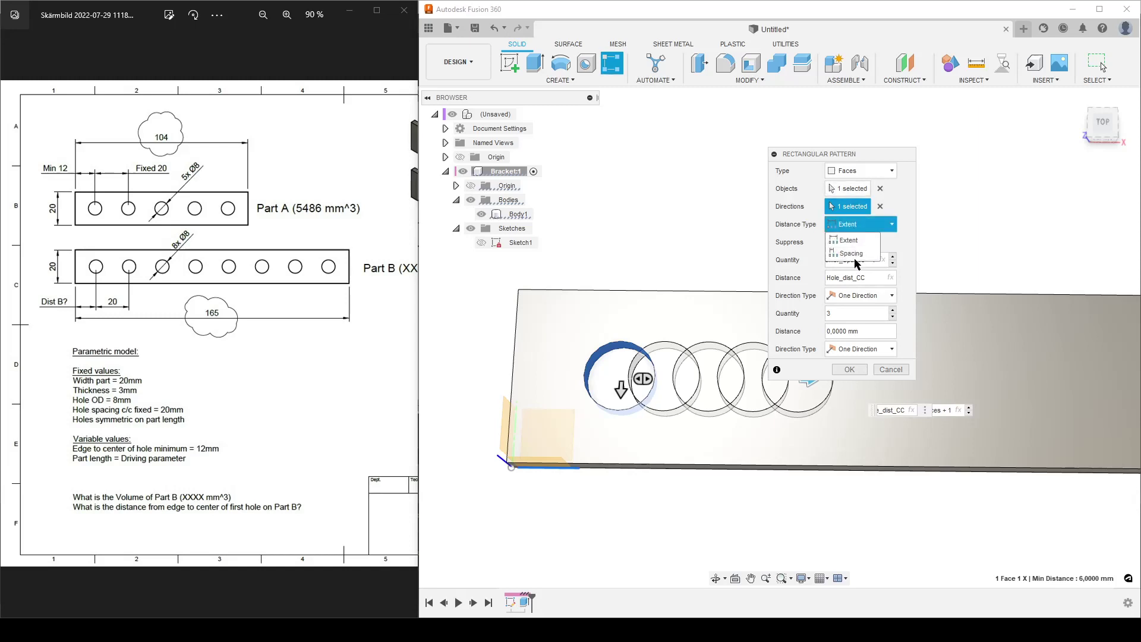
left_click(853, 255)
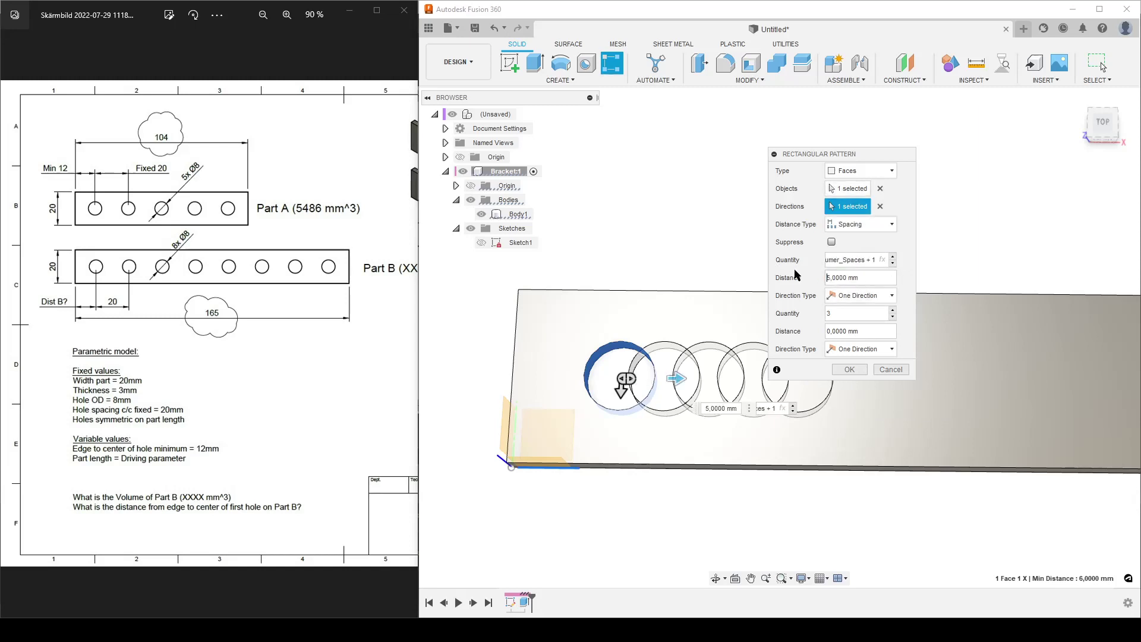
key("ctrl+a")
type("hol")
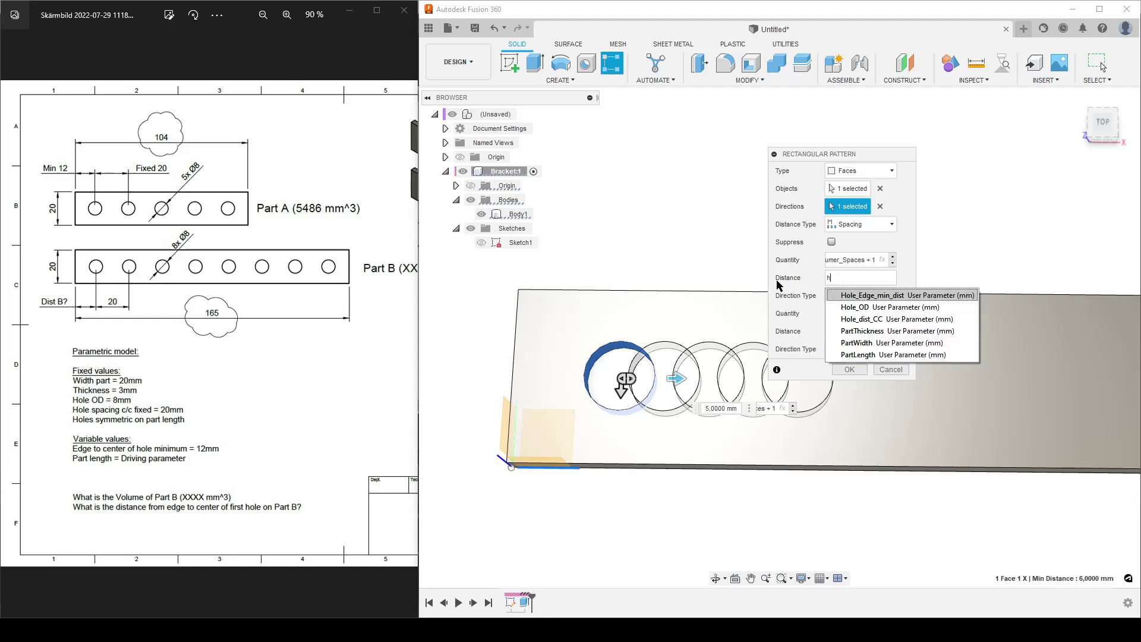
key("Down")
key("Down")
key("Return")
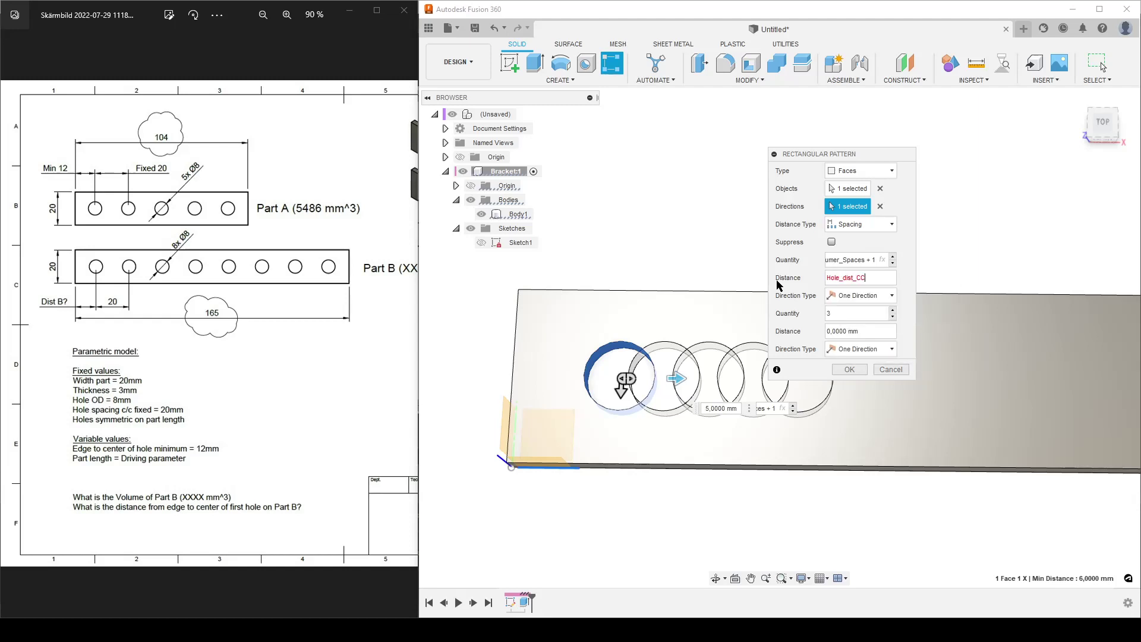
left_click(849, 369)
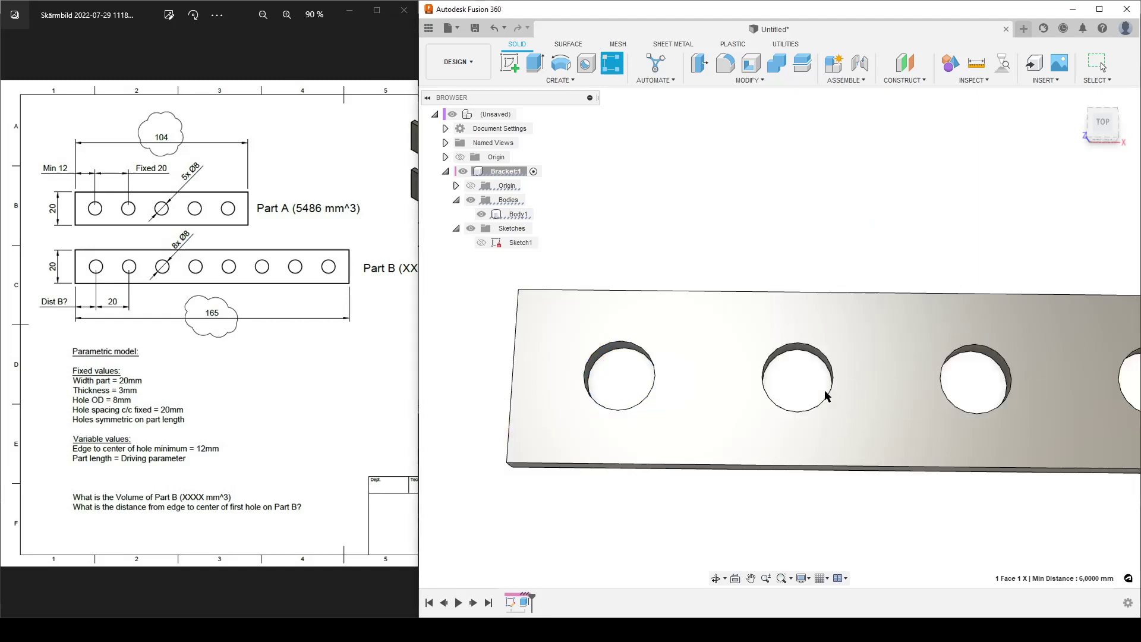
scroll(766, 404, "down", 5)
scroll(772, 414, "down", 2)
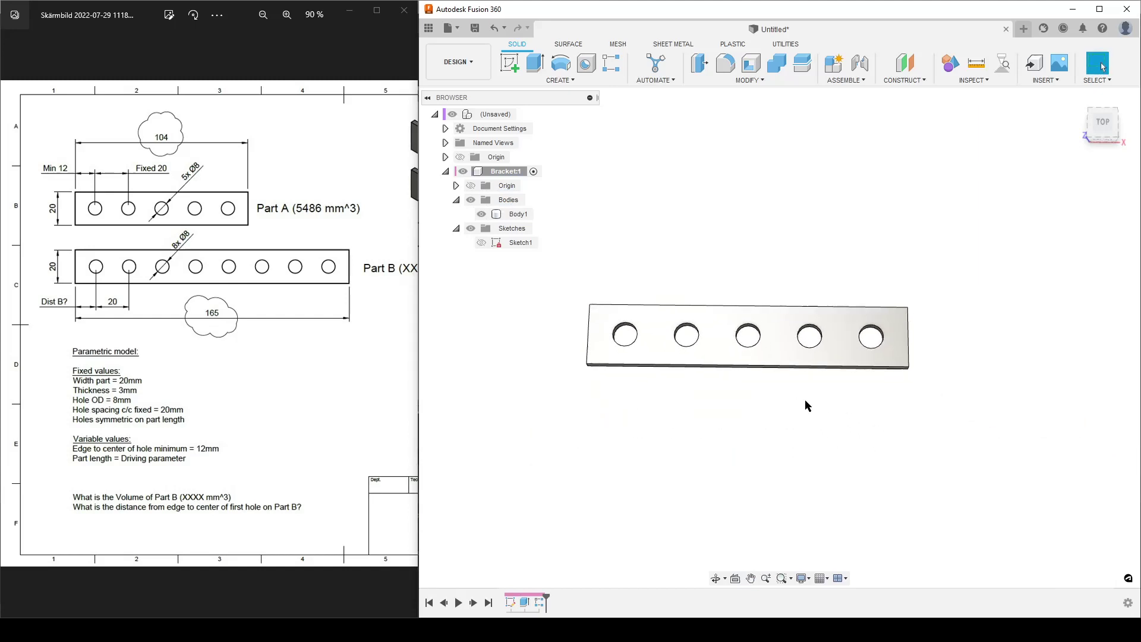
Check the bracket body's volume in its properties against the value given for Part A
right_click(515, 215)
left_click(560, 325)
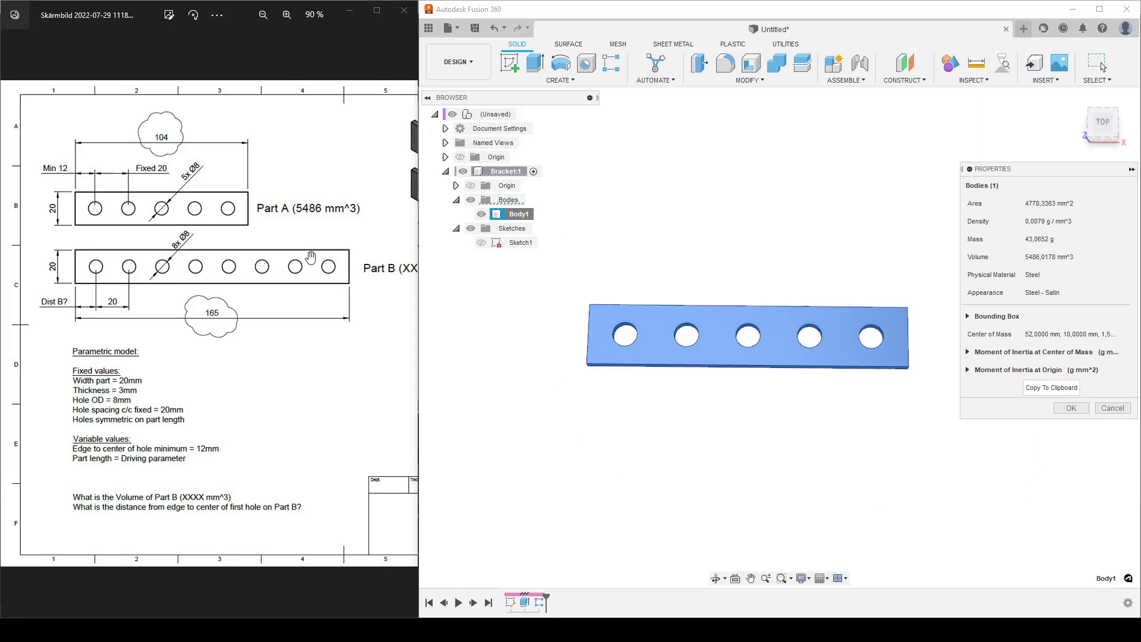
left_click(1085, 409)
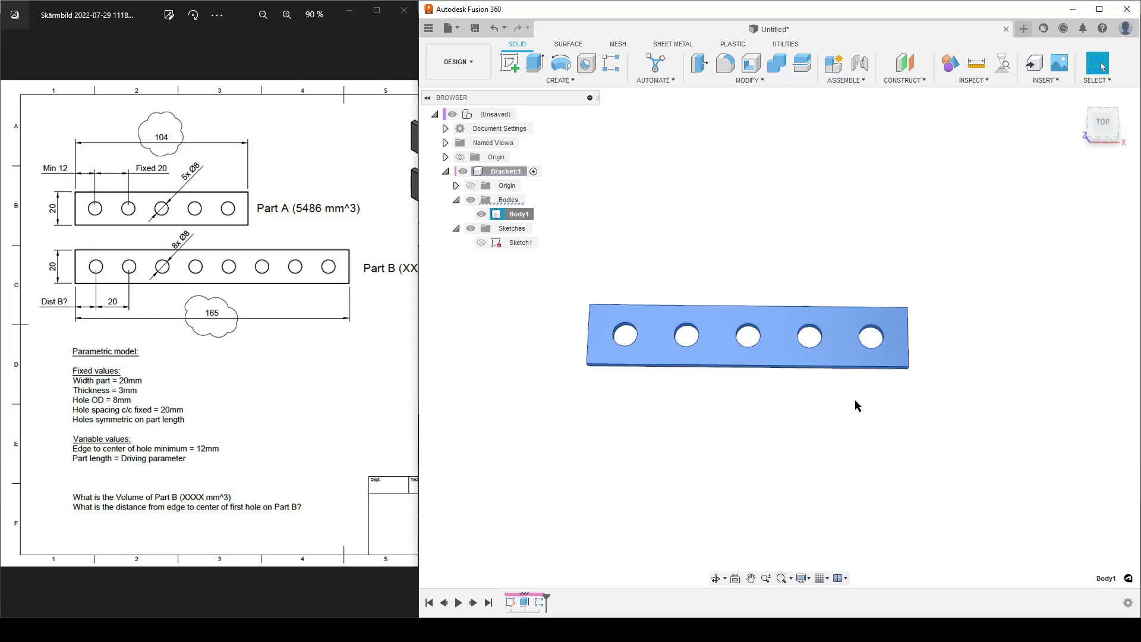
Measure the distance from the first hole's circular edge to the bracket's nearest short end edge
left_click(976, 62)
left_click(637, 335)
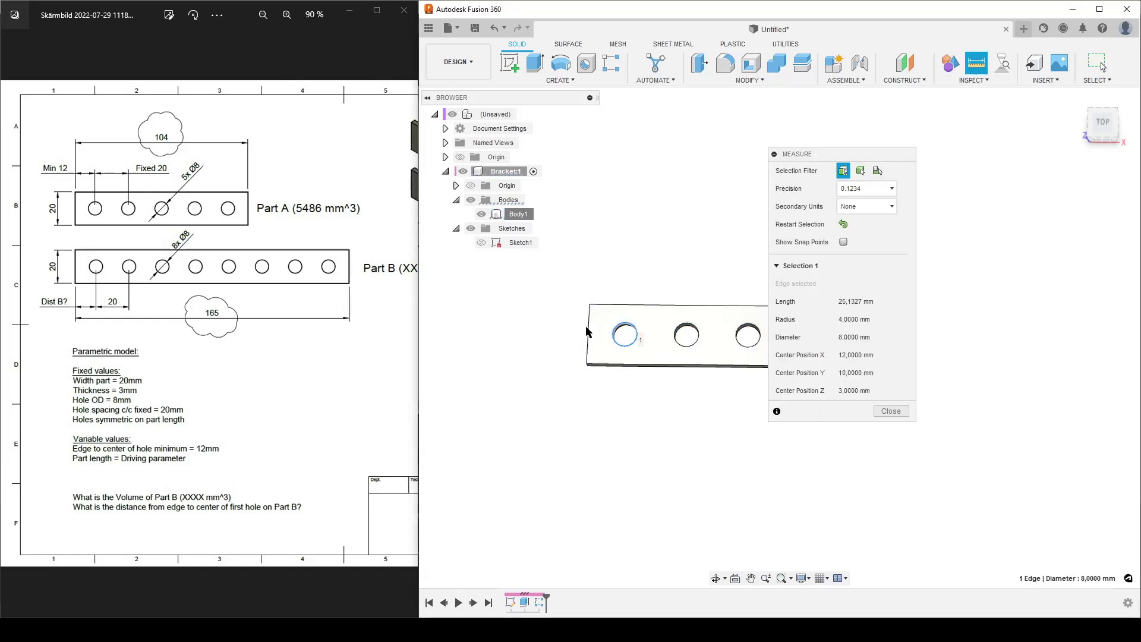
left_click(588, 335)
scroll(601, 381, "up", 3)
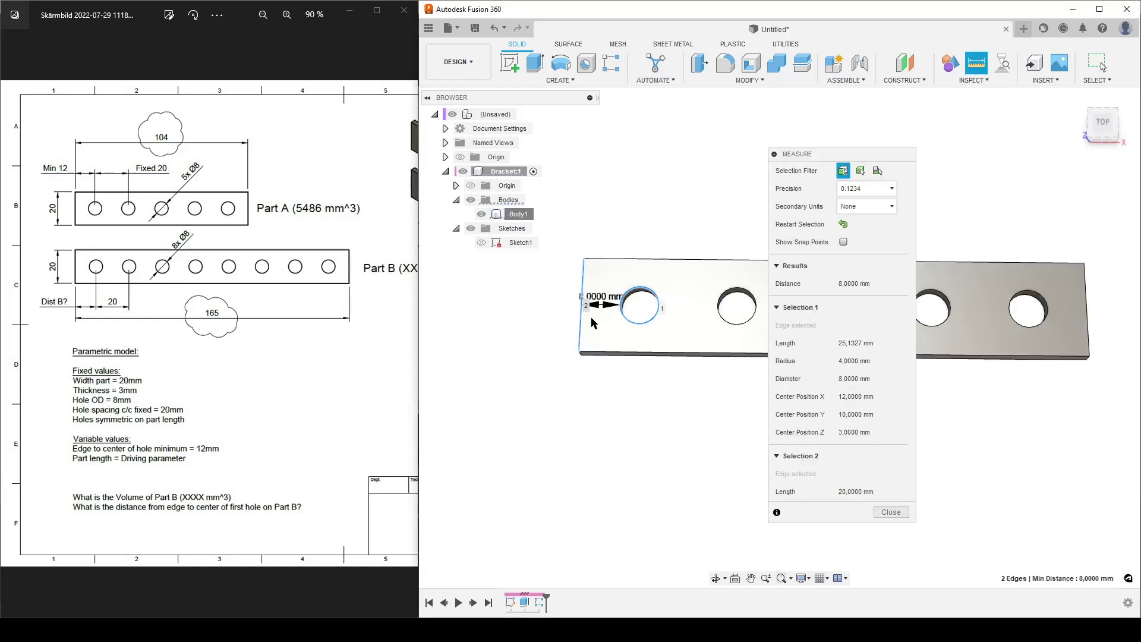
scroll(664, 416, "up", 3)
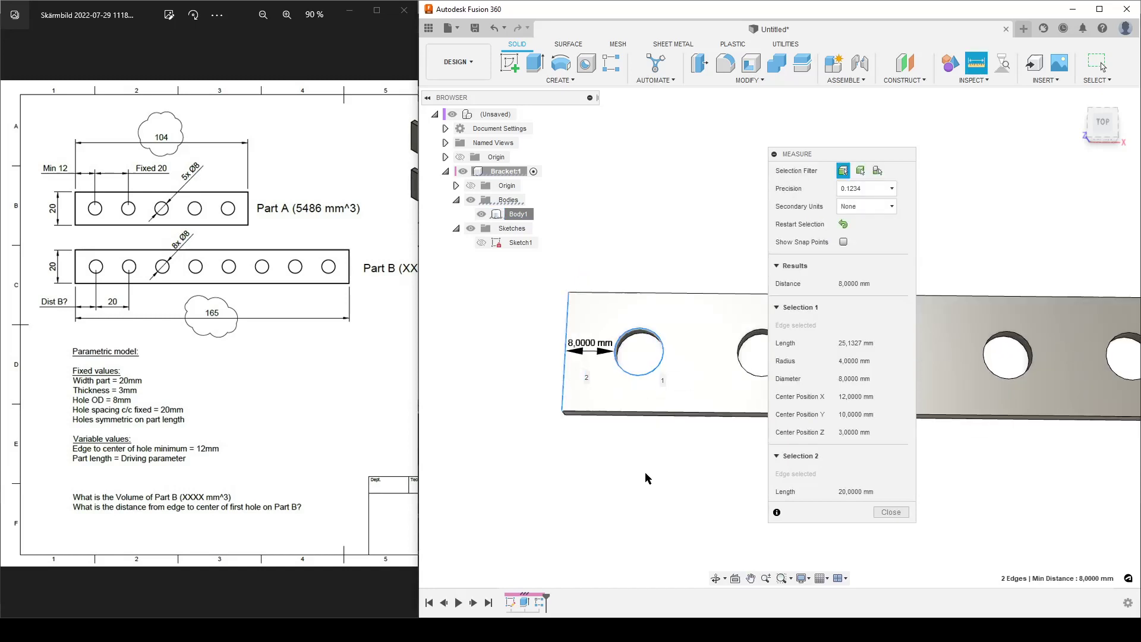
scroll(594, 433, "down", 2)
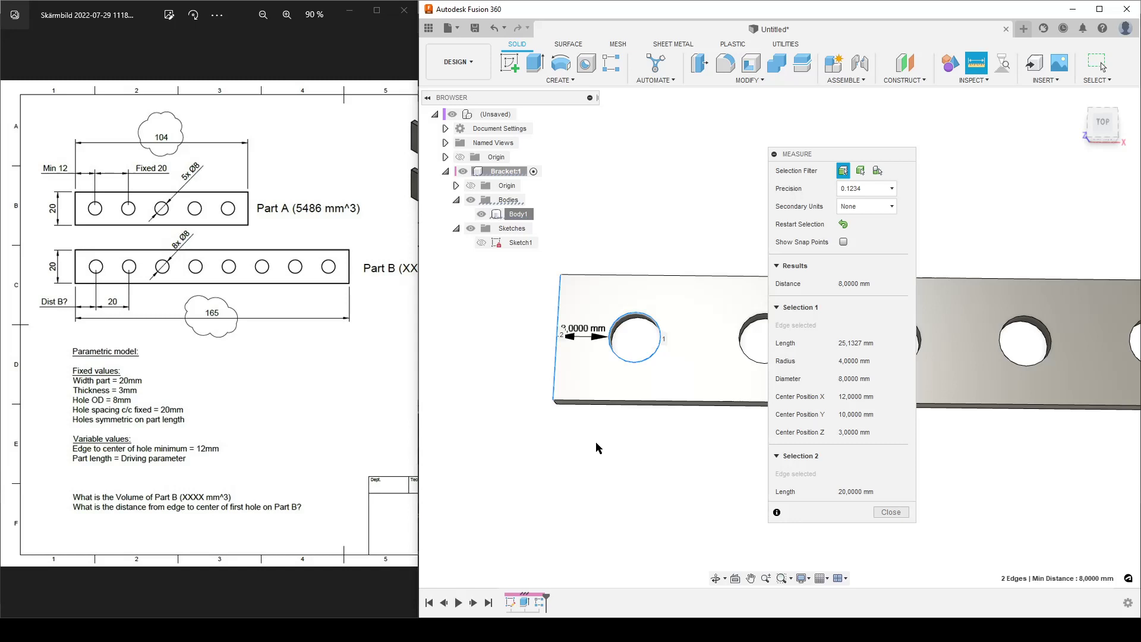
left_click(891, 512)
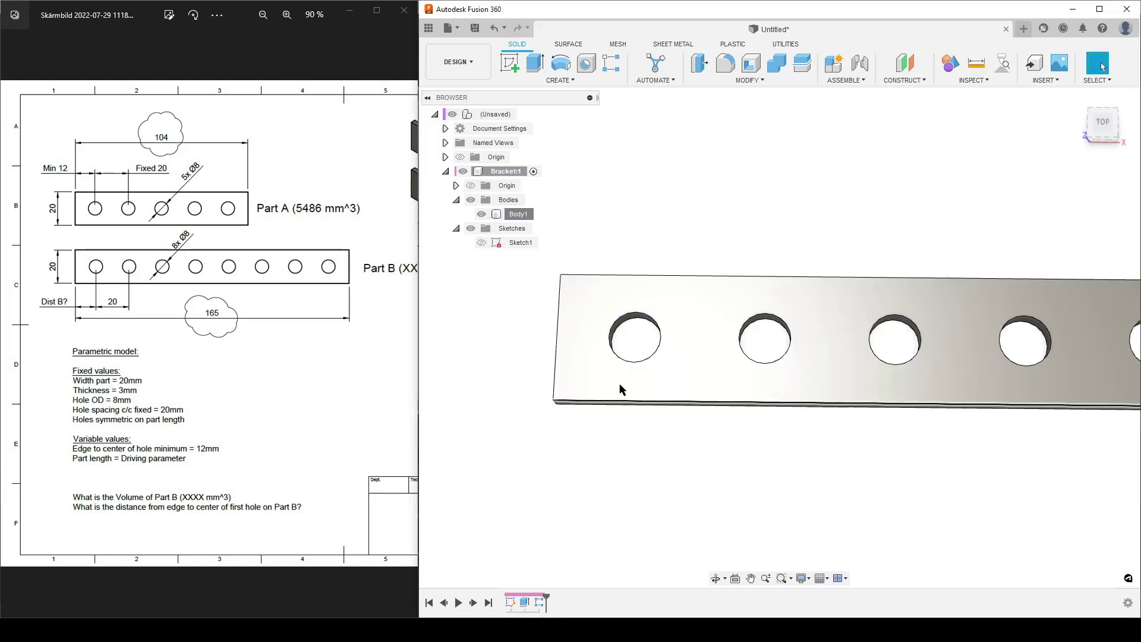
Measure from the first hole's center point to the bracket's nearest short end edge with snap points shown
left_click(970, 64)
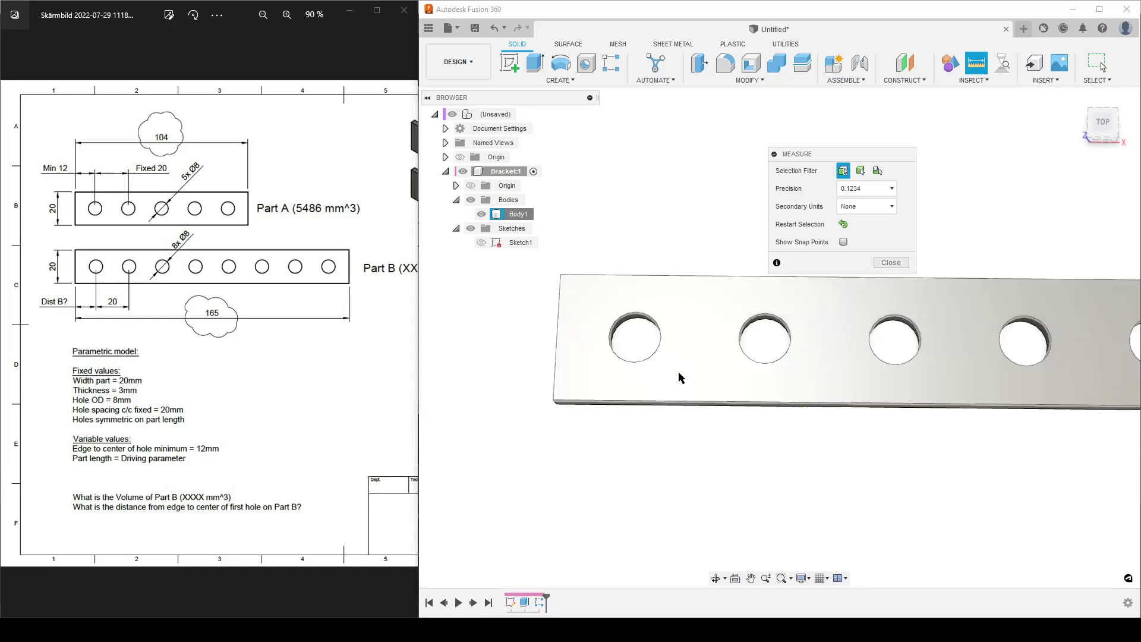
left_click(844, 242)
left_click(635, 337)
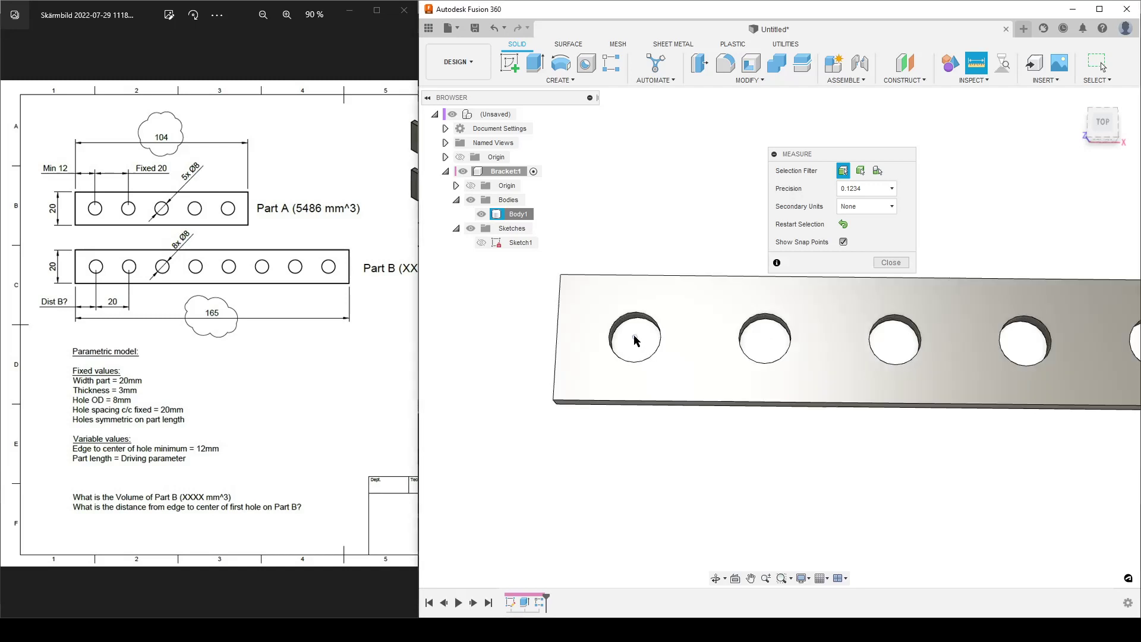
left_click(559, 310)
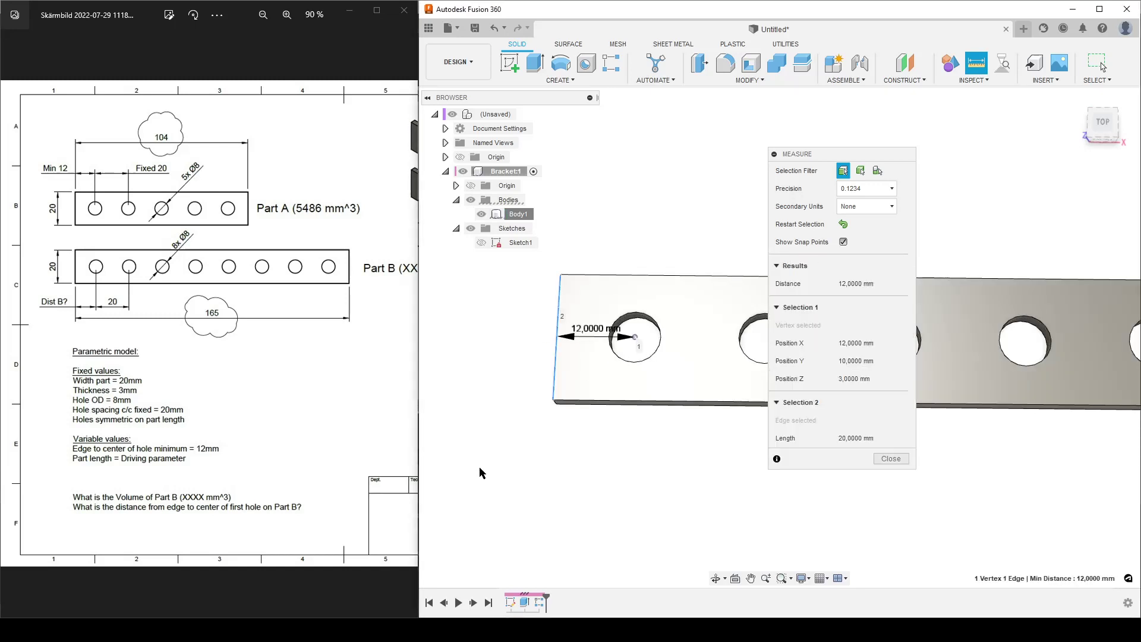
left_click(843, 224)
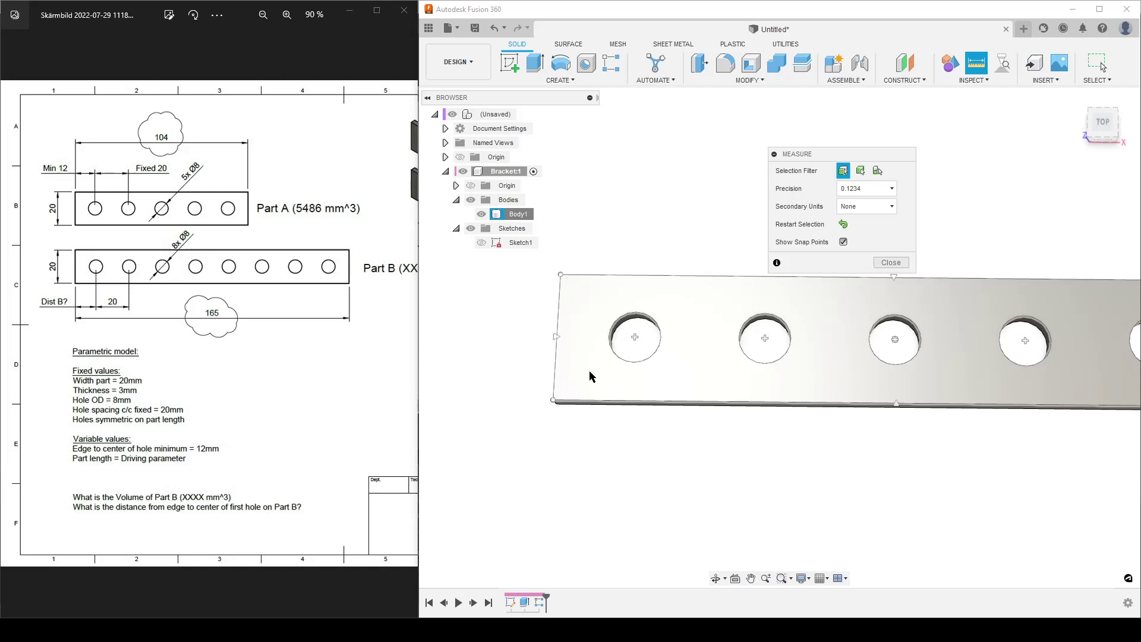
left_click(634, 339)
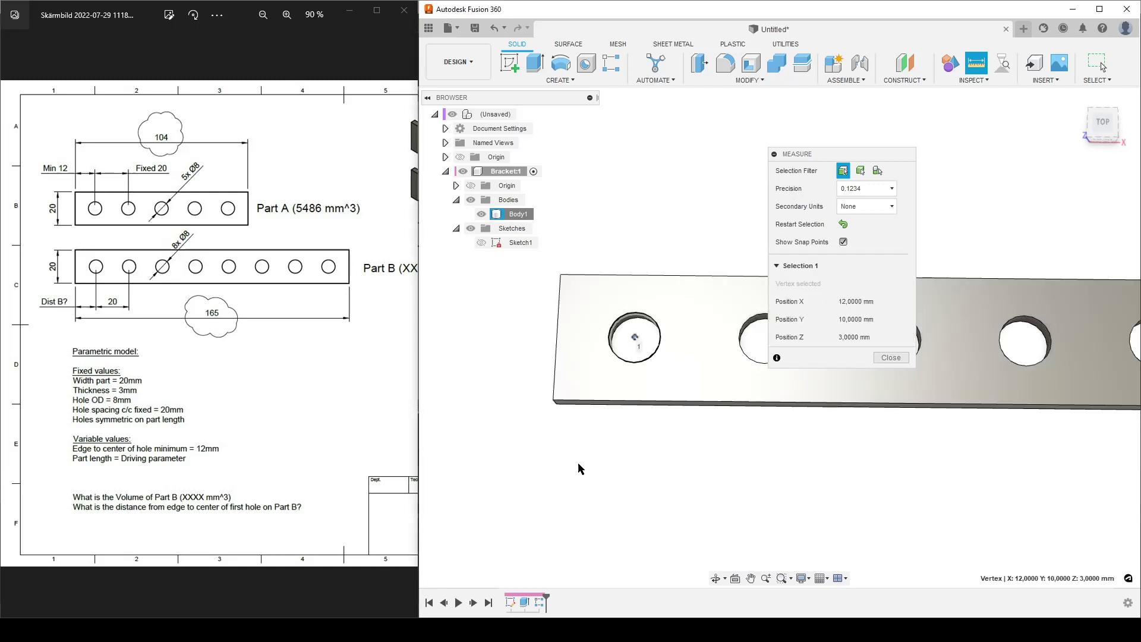
left_click(560, 318)
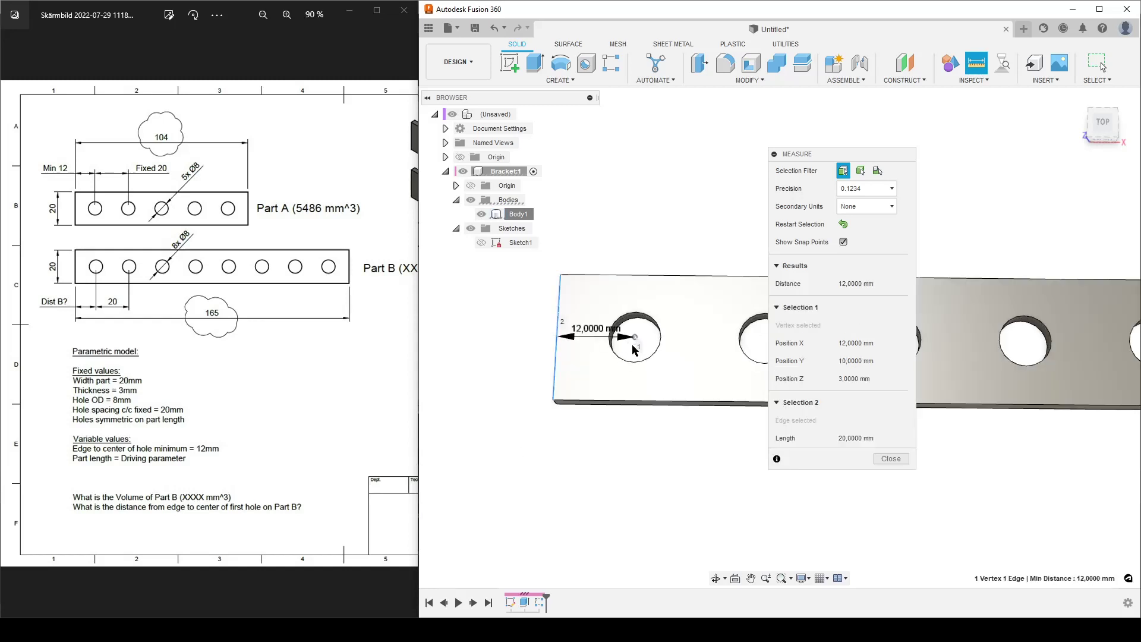
left_click(891, 459)
Set the PartLength user parameter to 165 mm to turn the bracket into Part B
scroll(764, 451, "down", 3)
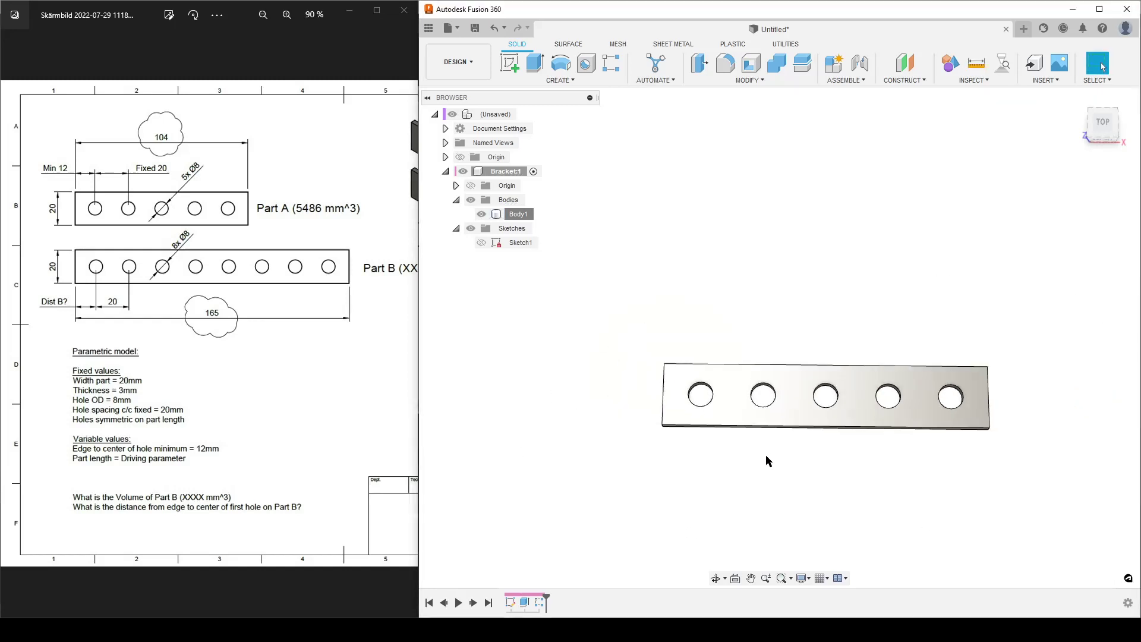
mouse_move(764, 461)
middle_mouse_down()
mouse_move(797, 395)
mouse_move(789, 388)
middle_mouse_up()
scroll(168, 419, "down", 2)
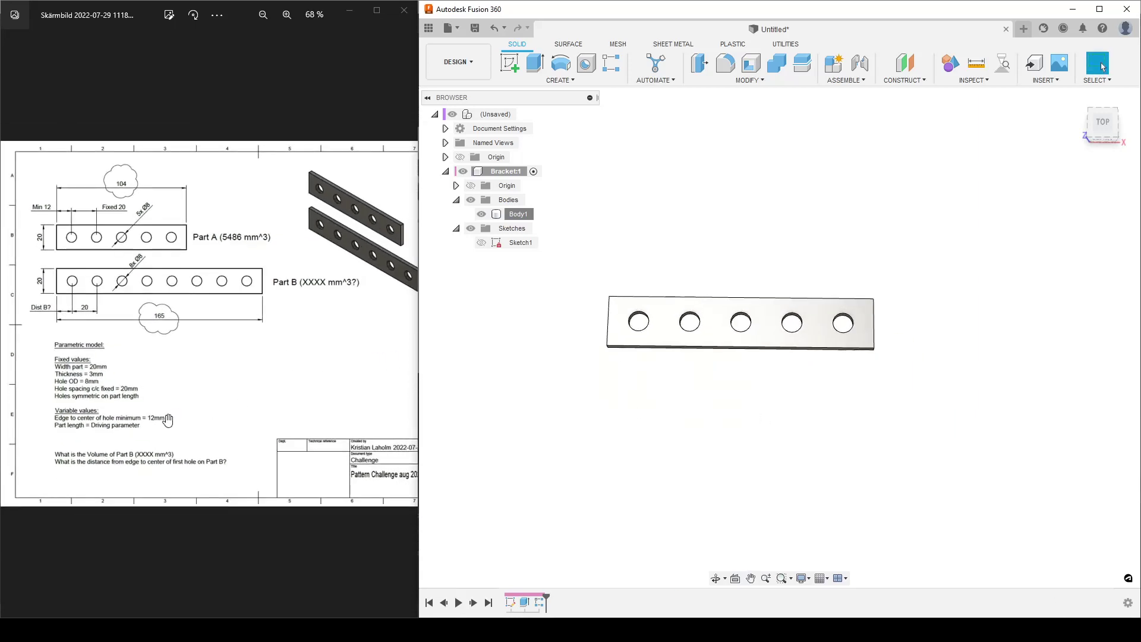
left_click(727, 81)
left_click(725, 343)
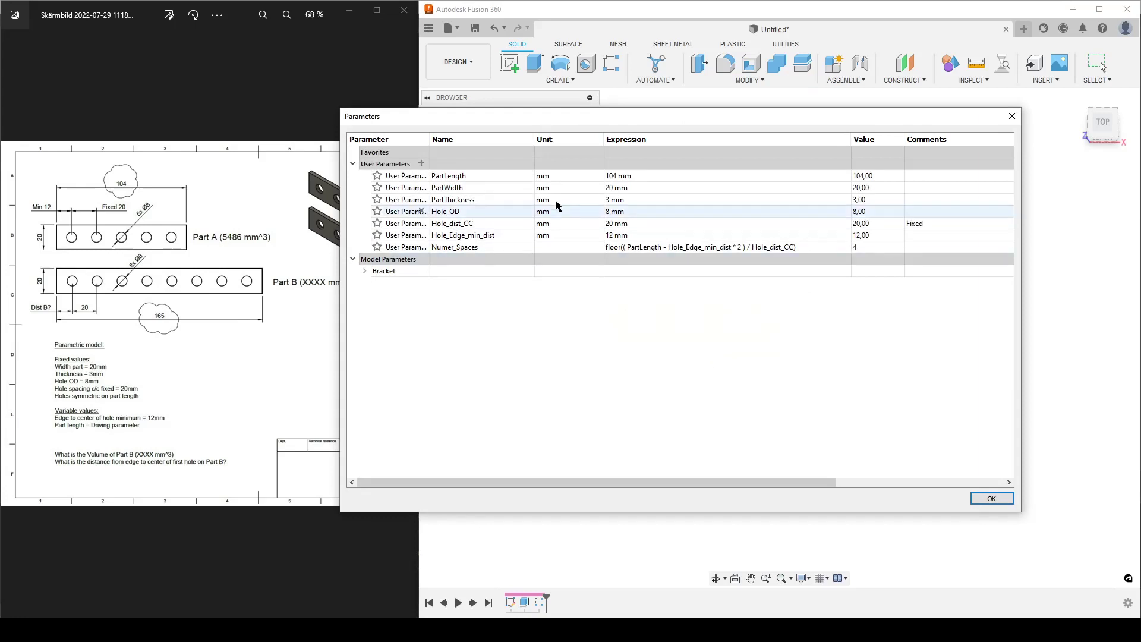
left_click(643, 176)
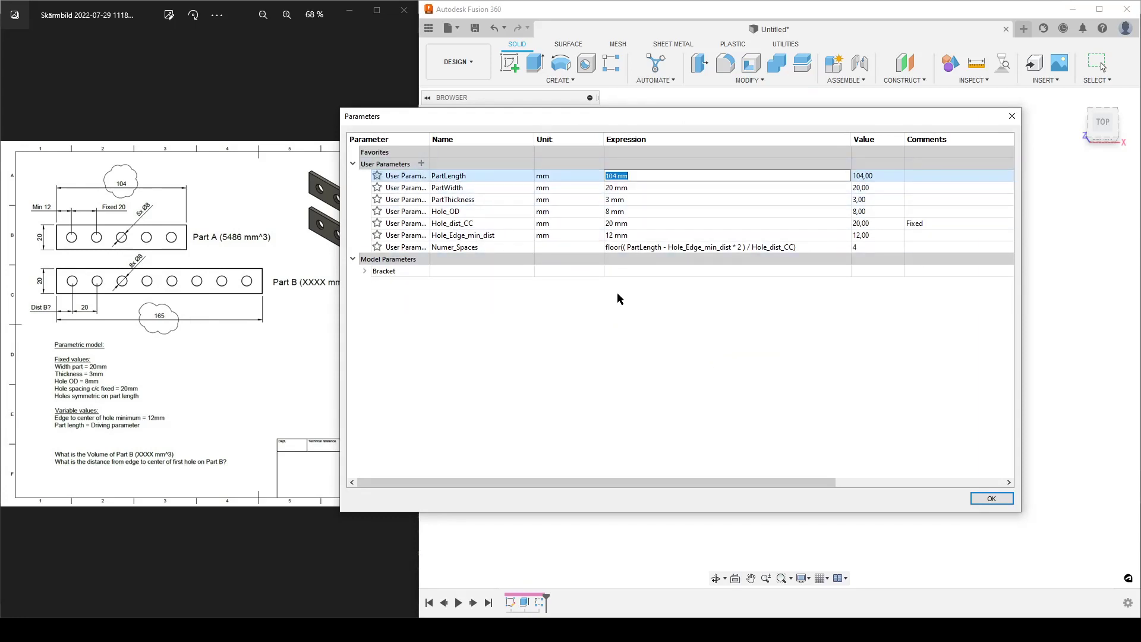
type("165")
key("Return")
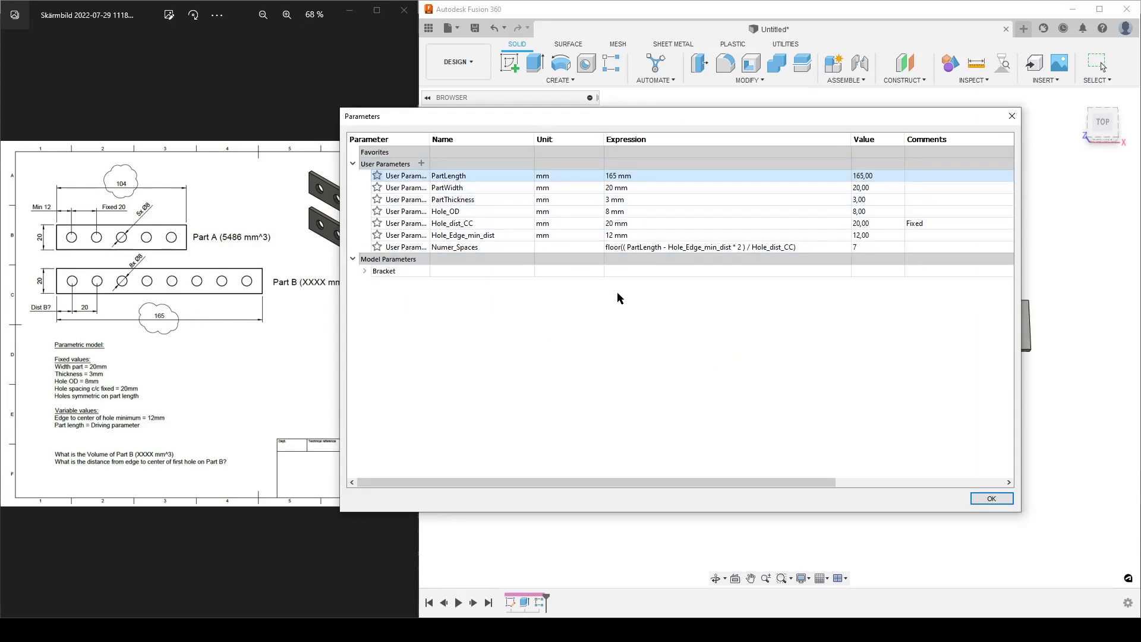
left_click(991, 498)
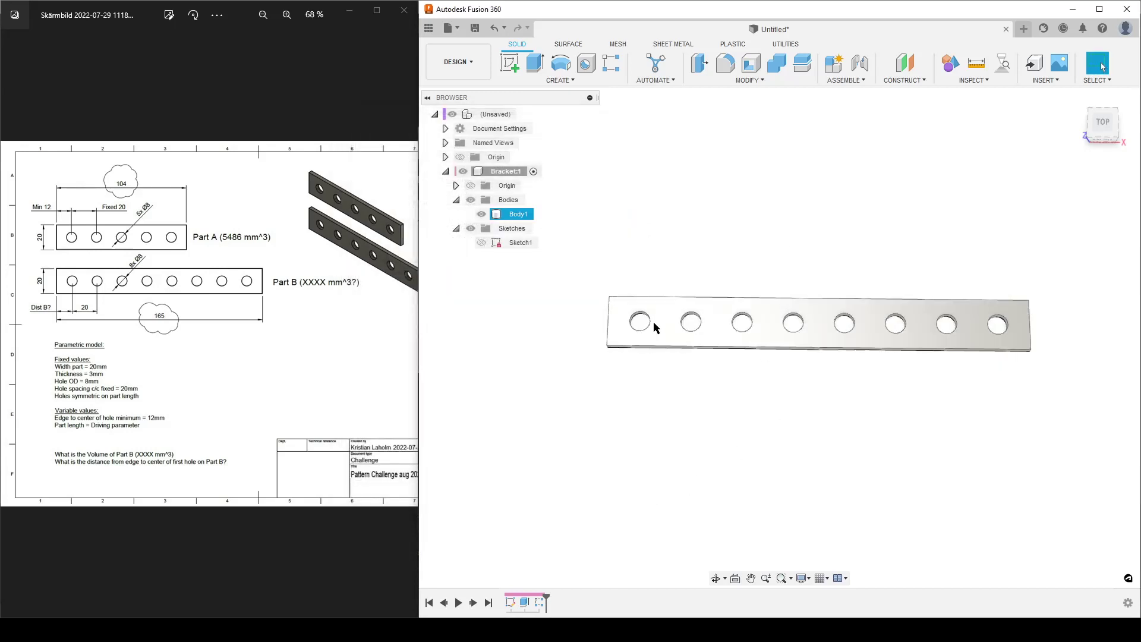
Check the volume of the lengthened Part B body in its properties
left_click(883, 338)
right_click(513, 214)
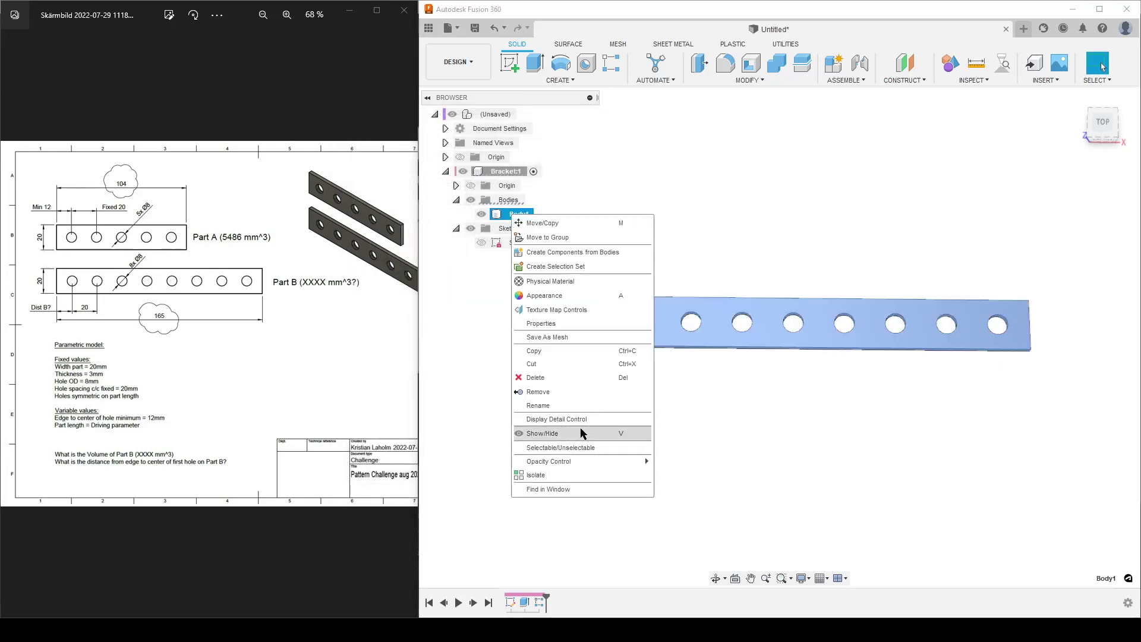
left_click(570, 323)
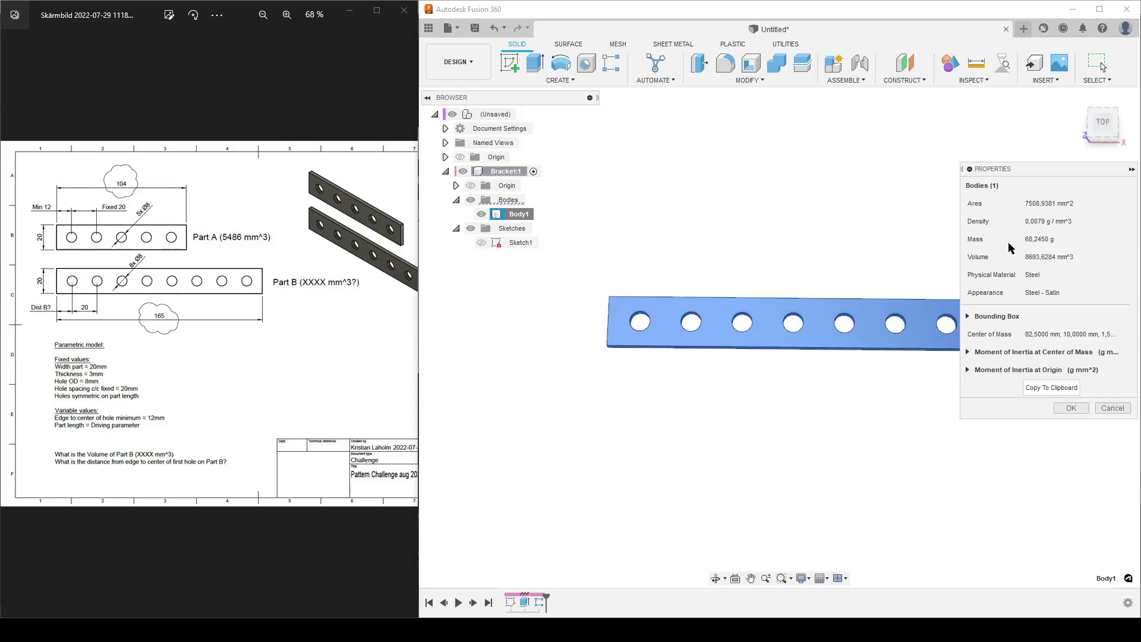
left_click(1112, 409)
left_click(797, 203)
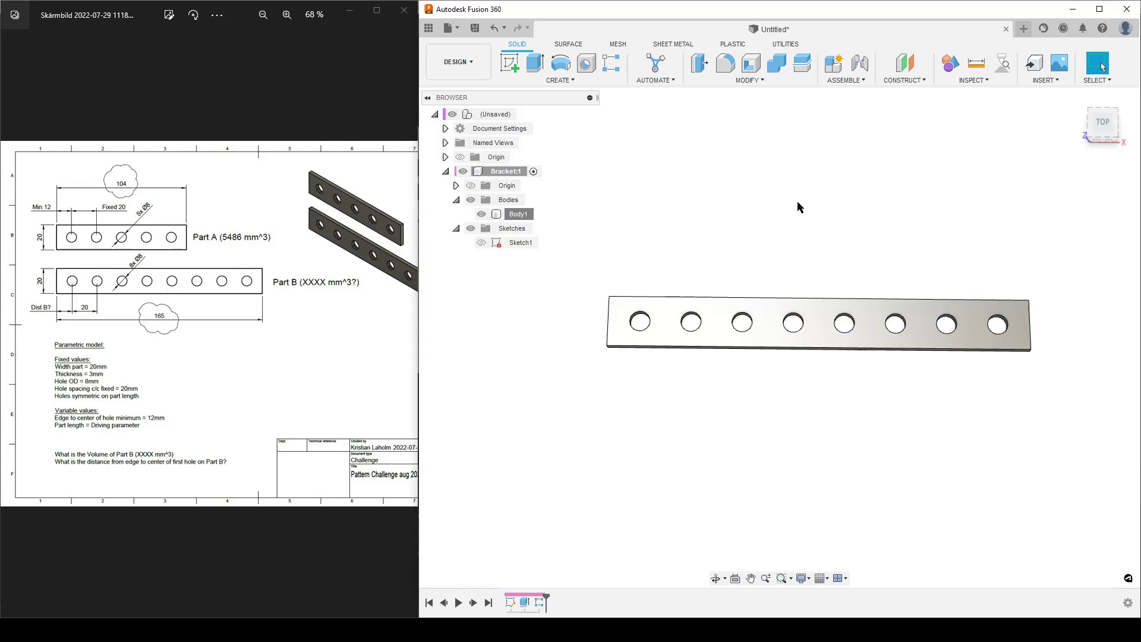
Measure the distance from Part B's nearest short end edge to the center of its first hole
left_click(968, 70)
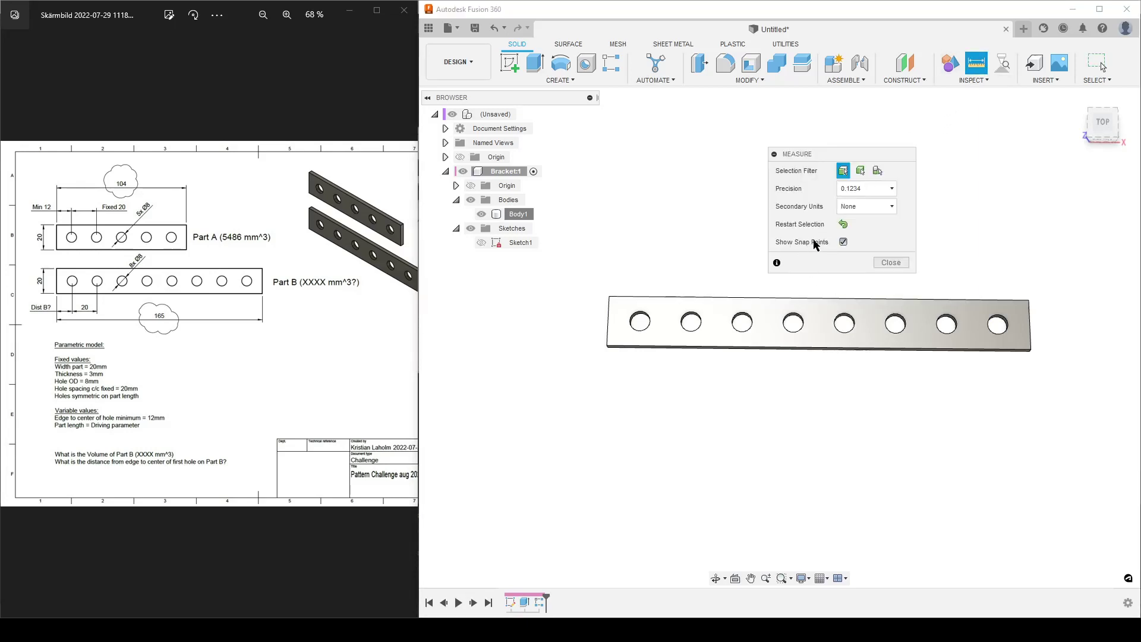
scroll(632, 407, "up", 5)
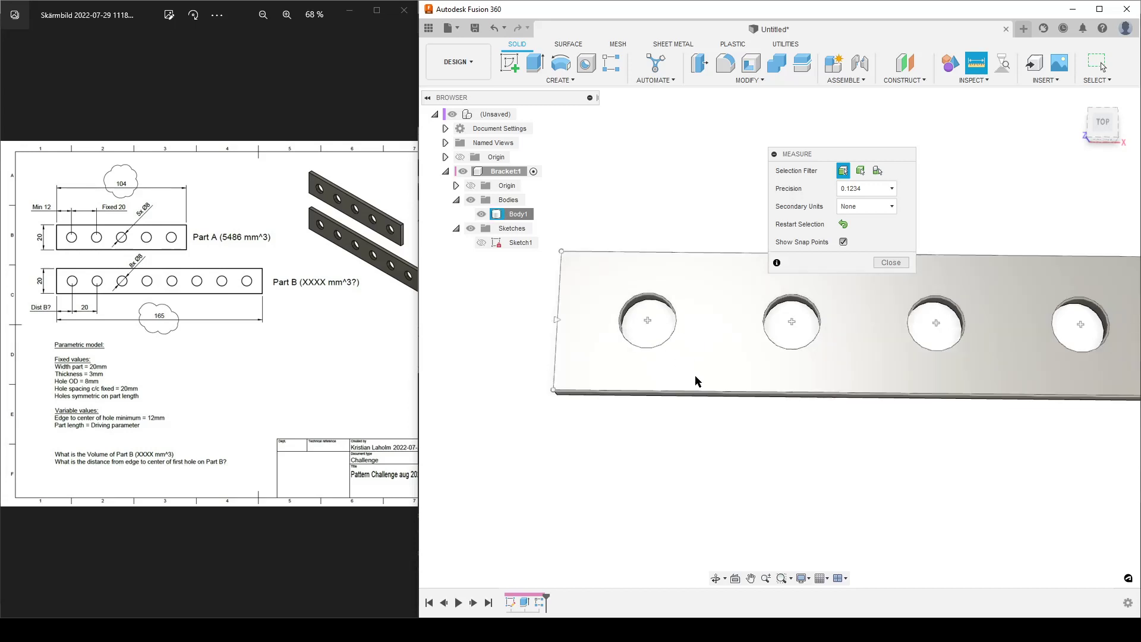
left_click(649, 322)
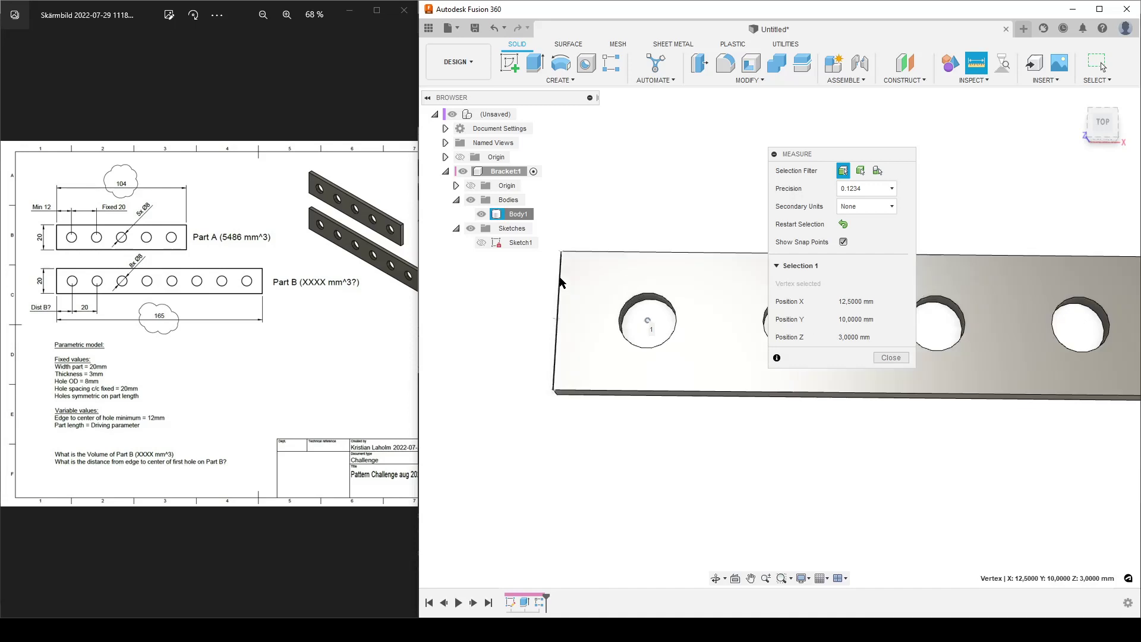
left_click(561, 282)
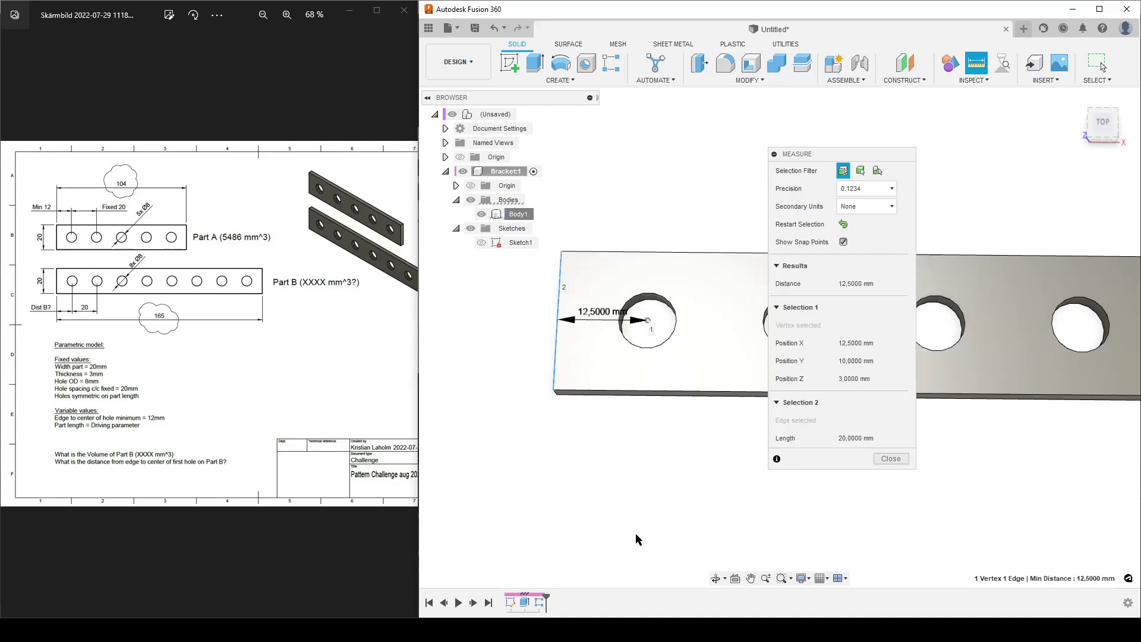
left_click(891, 459)
scroll(732, 498, "down", 5)
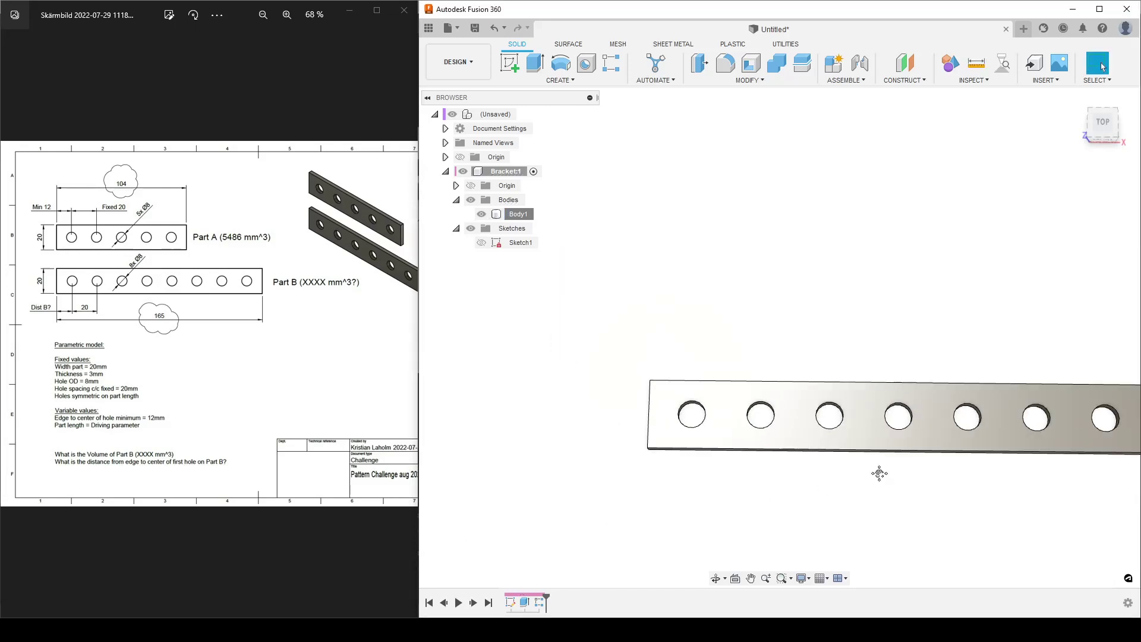
scroll(755, 418, "down", 2)
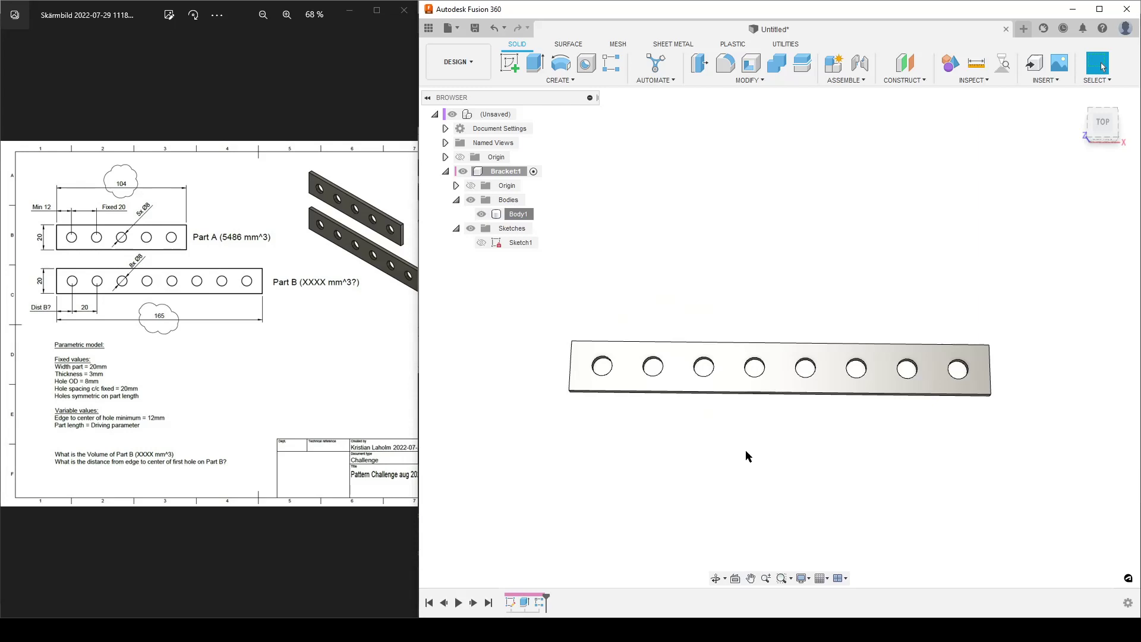
scroll(745, 451, "up", 2)
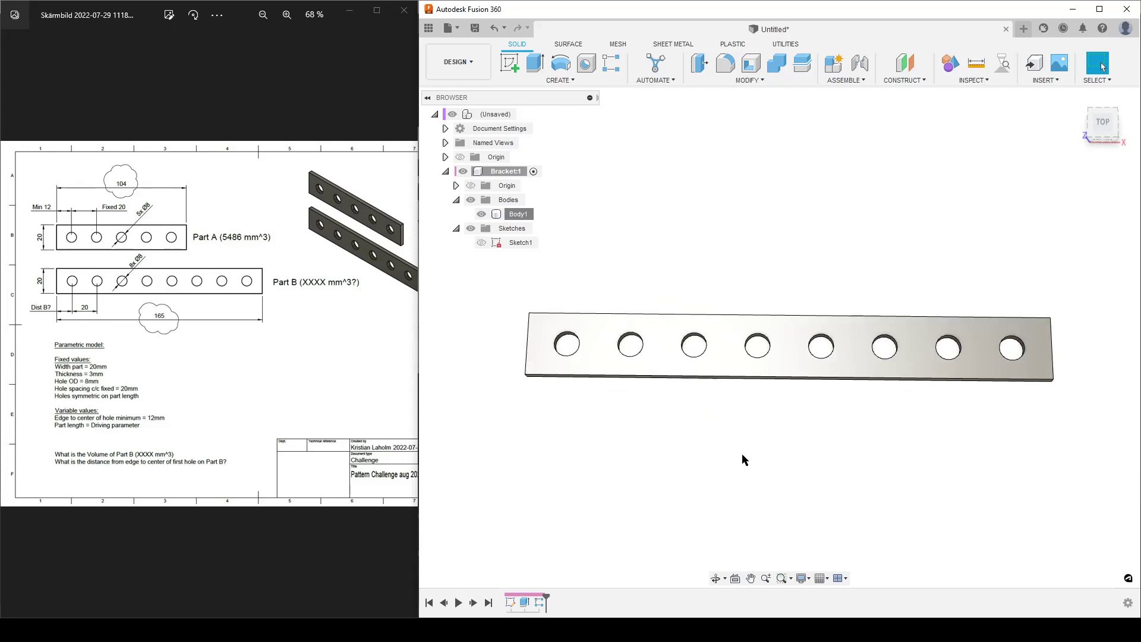